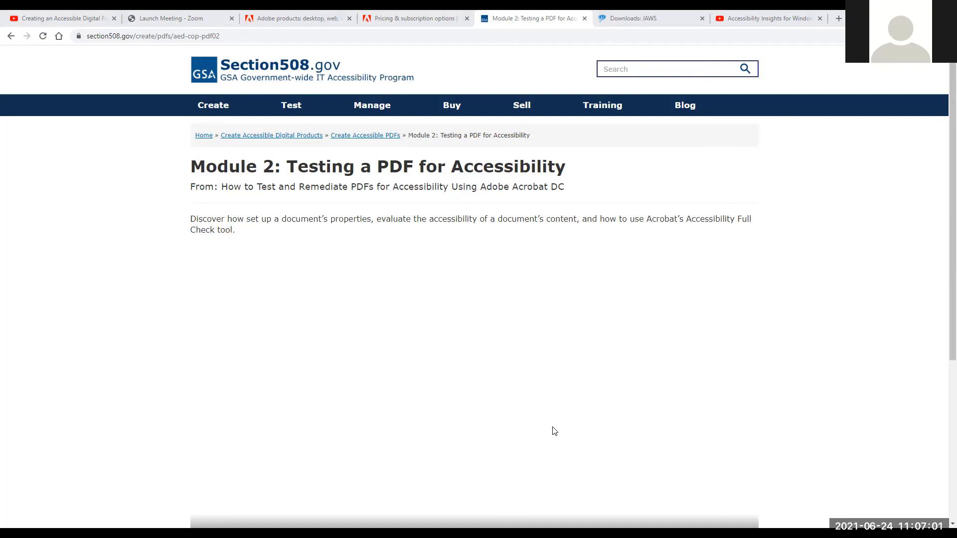
Switch to PDF Form Inaccessible Example.pdf in Adobe Acrobat, test whether its text can be selected, and look over the form
{"action": "key", "text": "alt+Tab"}
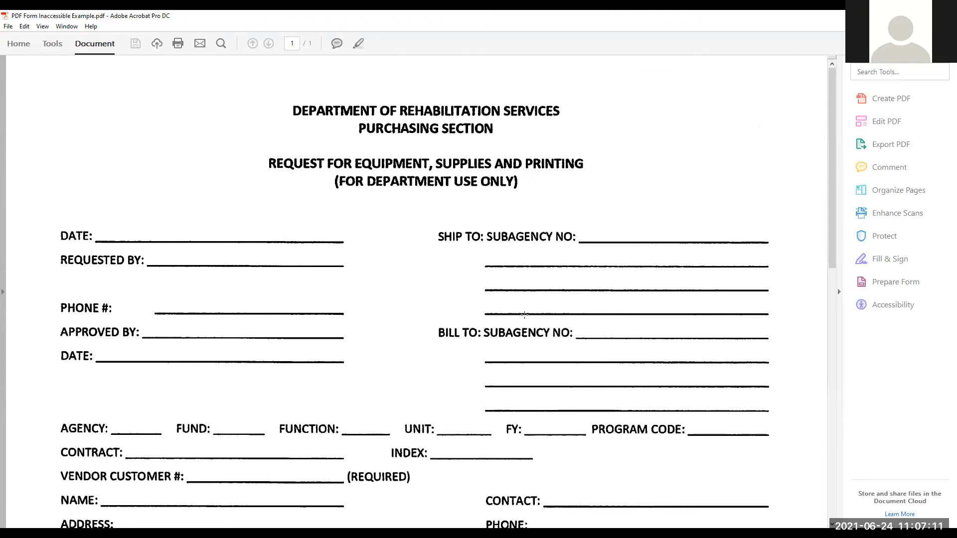
{"action": "scroll", "coordinate": [525, 315], "scroll_direction": "down", "scroll_amount": 4}
{"action": "scroll", "coordinate": [524, 315], "scroll_direction": "up", "scroll_amount": 3}
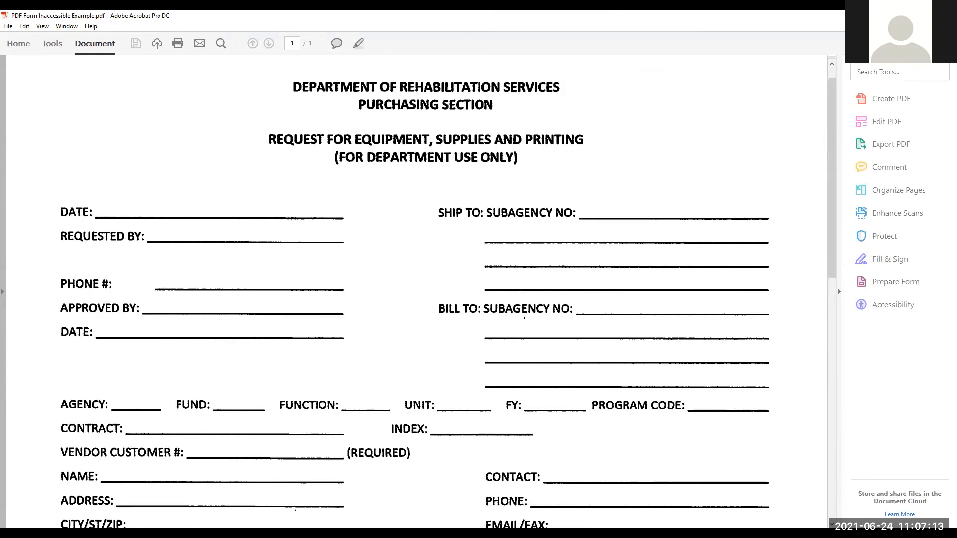
{"action": "key", "text": "ctrl+a"}
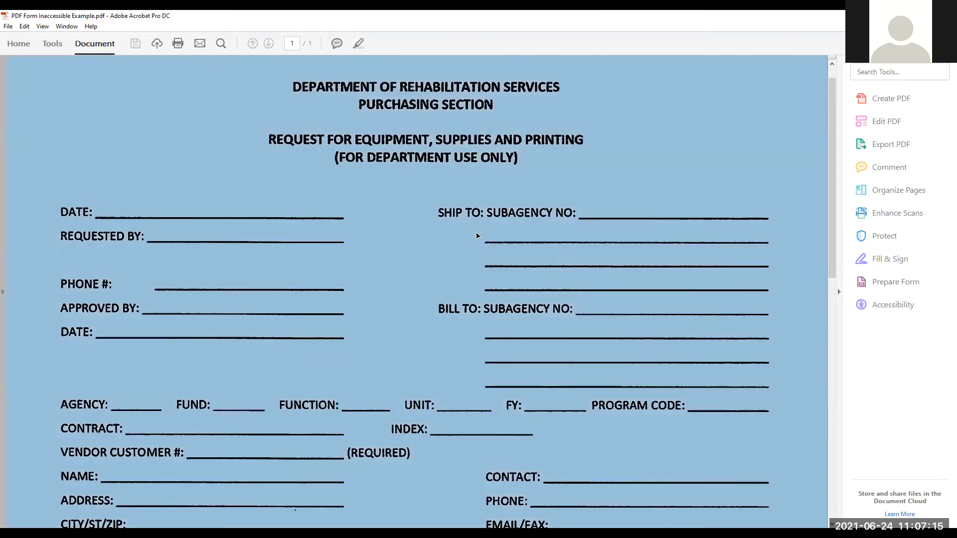
{"action": "left_click", "coordinate": [477, 235]}
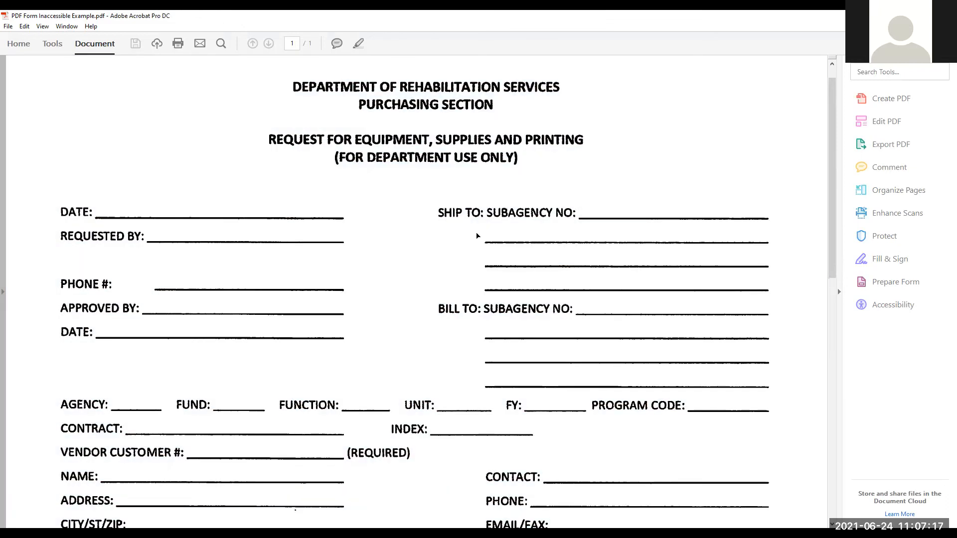
{"action": "key", "text": "ctrl+a"}
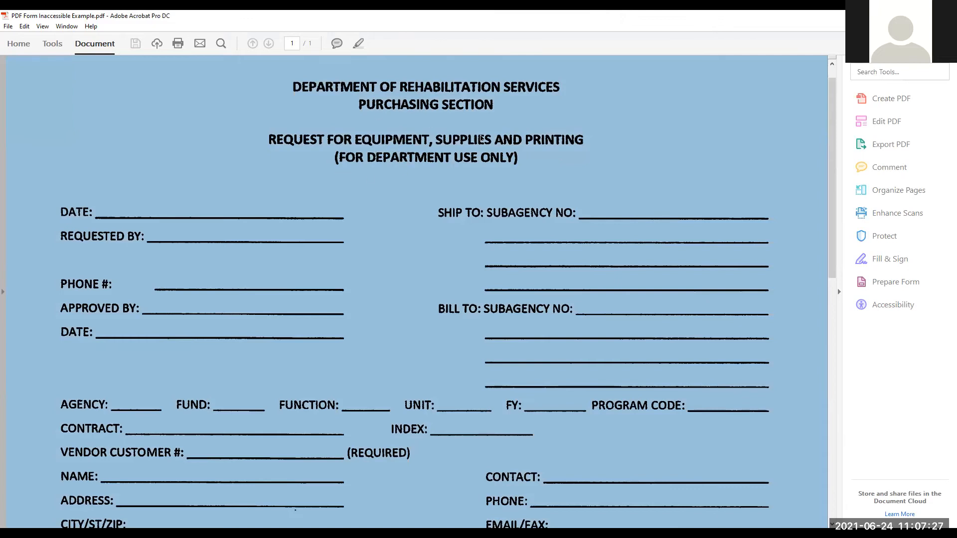
{"action": "left_click", "coordinate": [526, 158]}
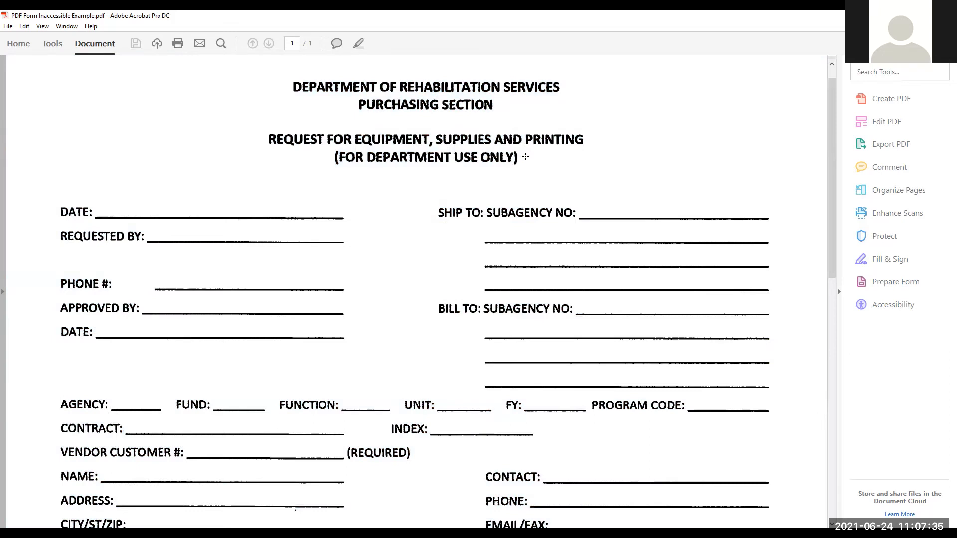
{"action": "scroll", "coordinate": [526, 157], "scroll_direction": "down", "scroll_amount": 10}
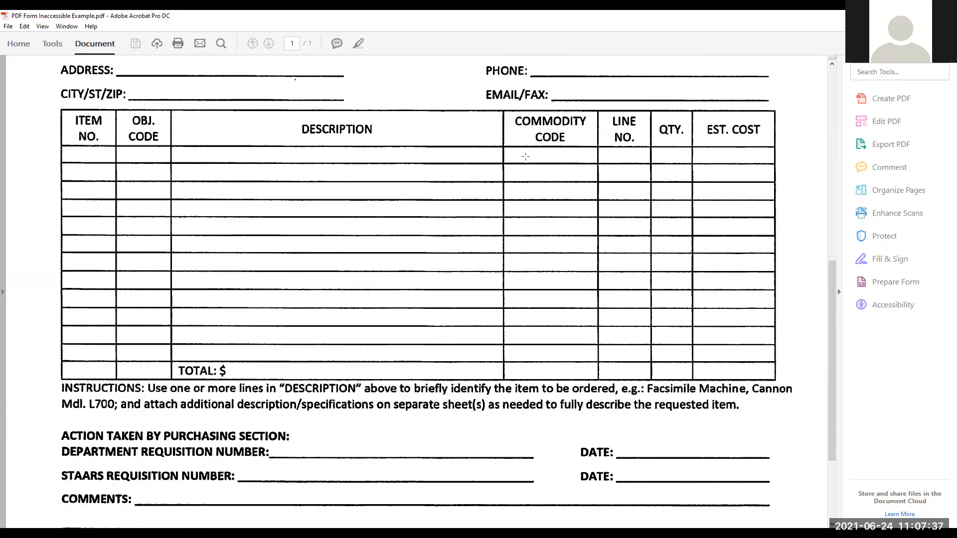
{"action": "scroll", "coordinate": [526, 156], "scroll_direction": "down", "scroll_amount": 2}
{"action": "scroll", "coordinate": [526, 157], "scroll_direction": "up", "scroll_amount": 6}
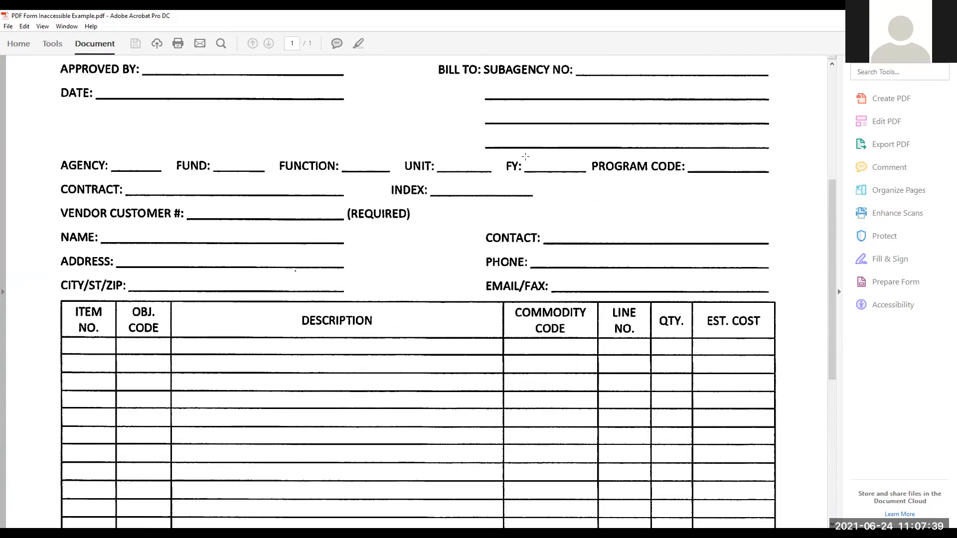
{"action": "scroll", "coordinate": [526, 156], "scroll_direction": "up", "scroll_amount": 3}
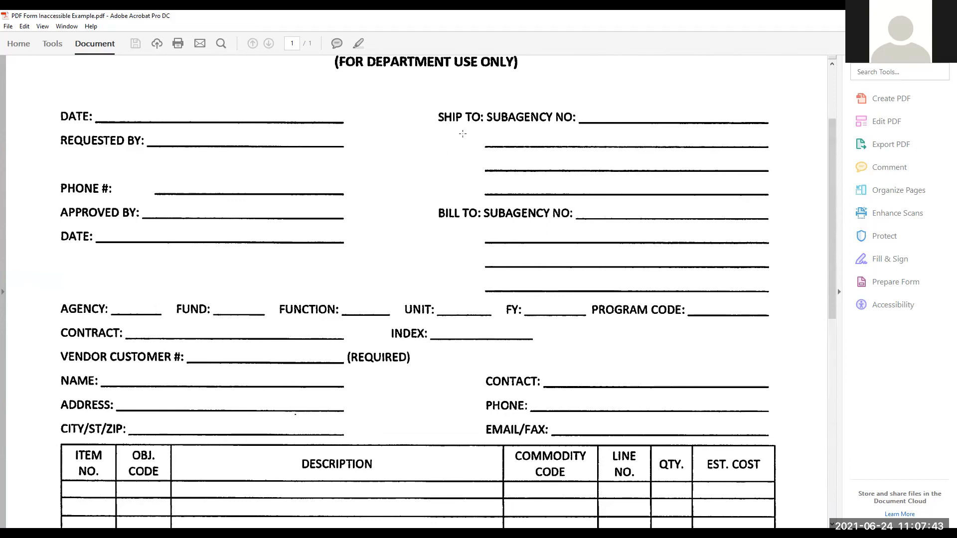
{"action": "scroll", "coordinate": [505, 114], "scroll_direction": "up", "scroll_amount": 2}
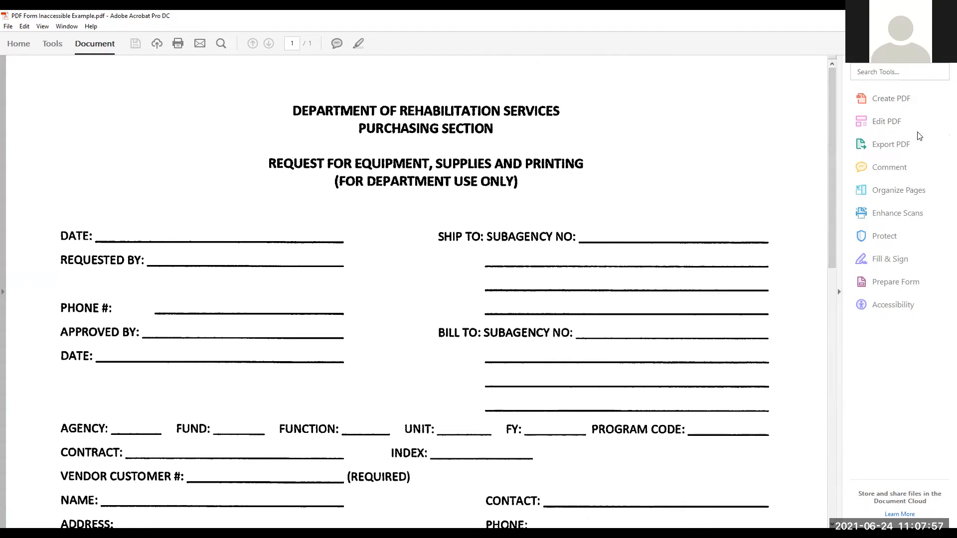
Use Enhance Scans to recognize text in this file on the current page, with English (US) as the language
{"action": "right_click", "coordinate": [896, 210]}
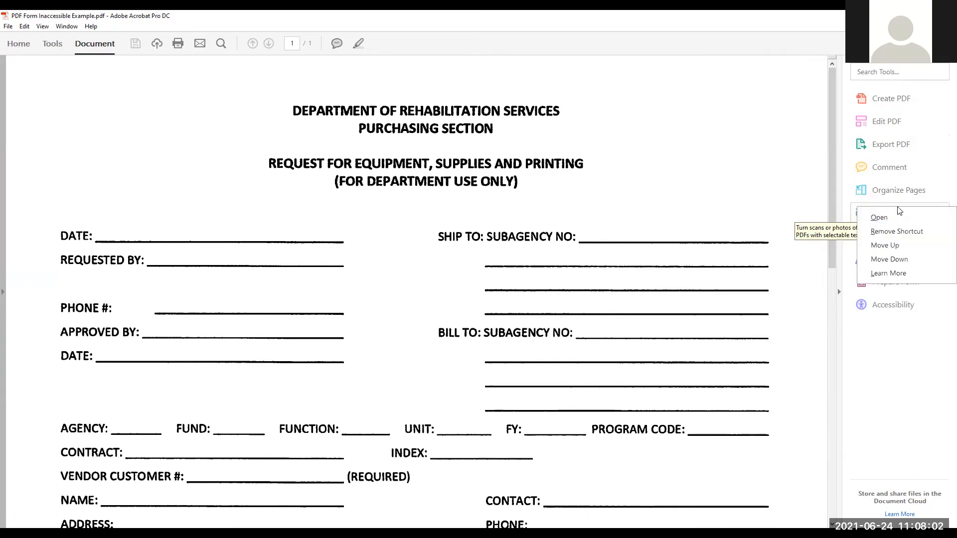
{"action": "left_click", "coordinate": [823, 207]}
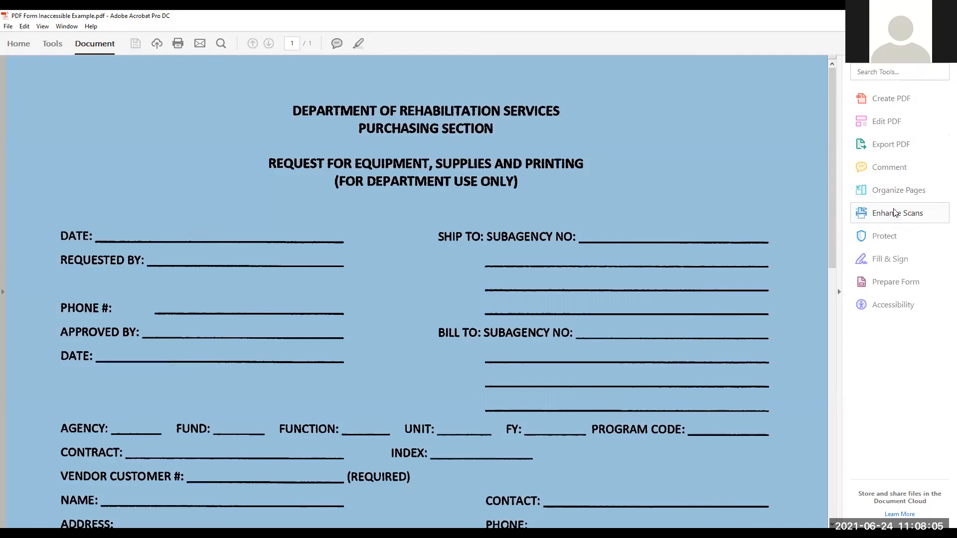
{"action": "left_click", "coordinate": [895, 213]}
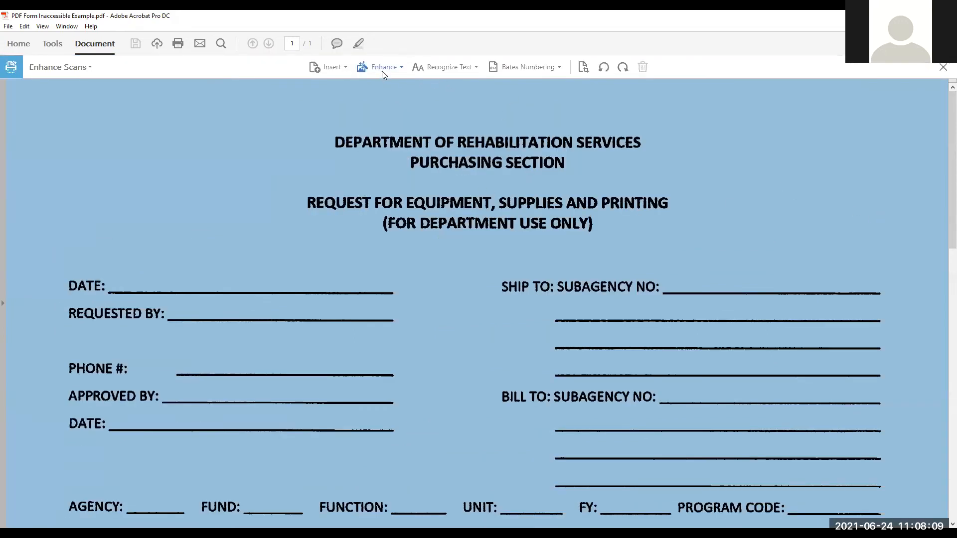
{"action": "left_click", "coordinate": [435, 71]}
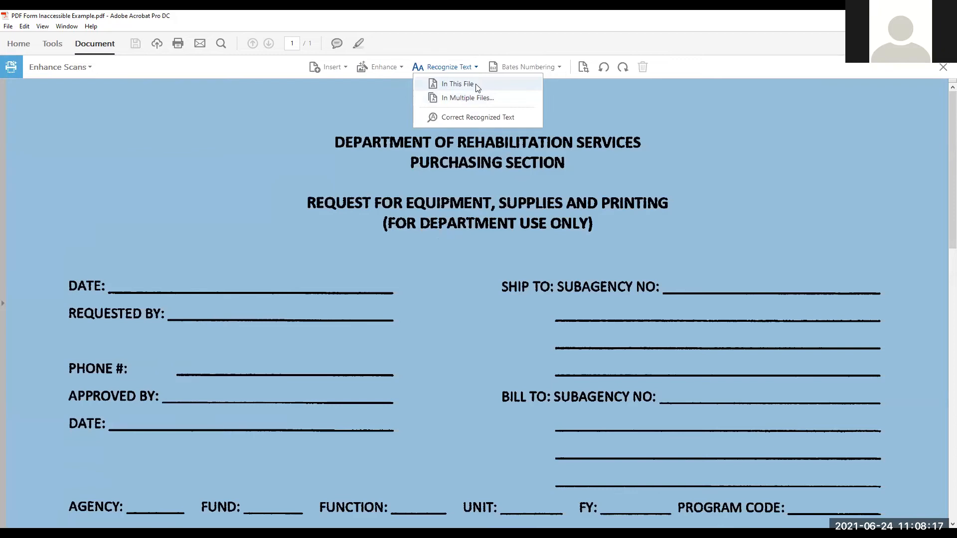
{"action": "left_click", "coordinate": [476, 85]}
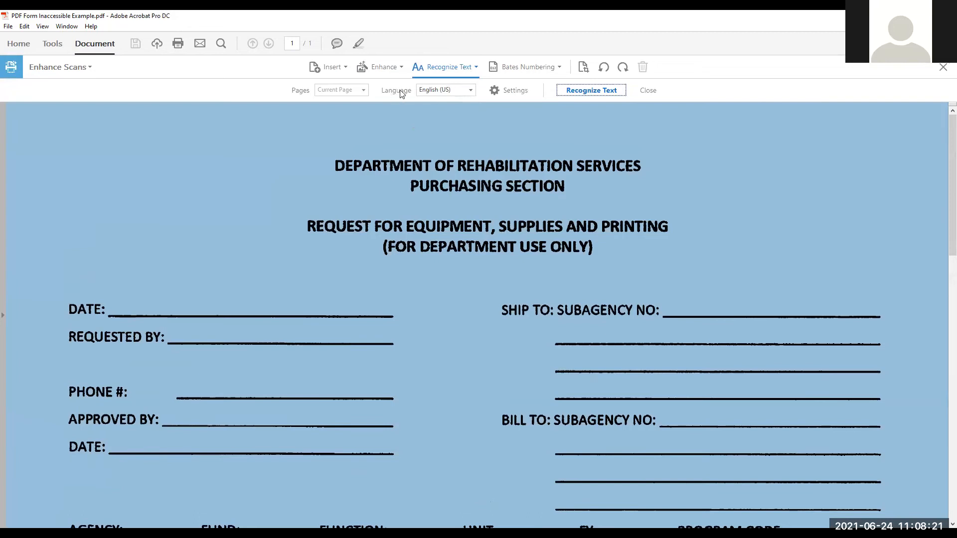
{"action": "left_click", "coordinate": [576, 91]}
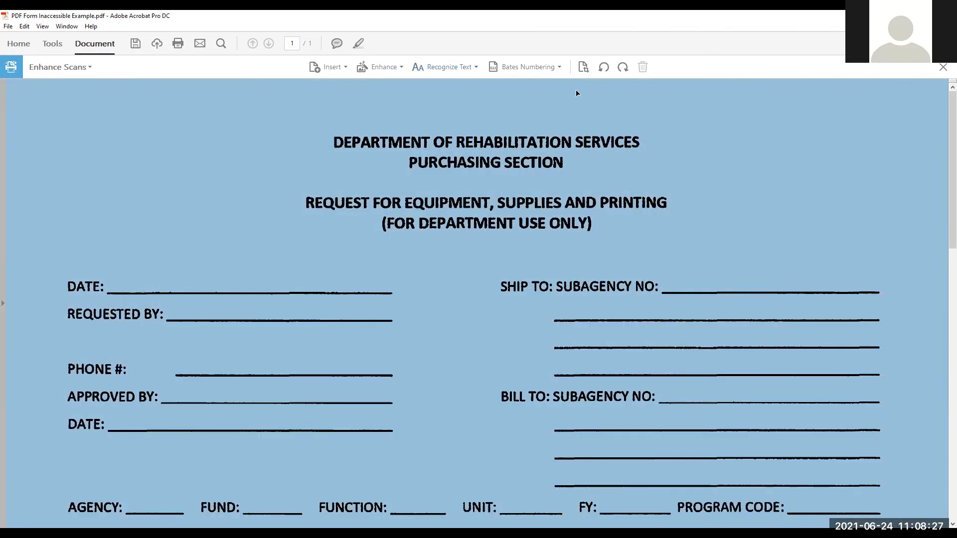
Check the recognized text by selecting the department heading, the request title and the REQUESTED BY label separately
{"action": "left_click", "coordinate": [569, 166]}
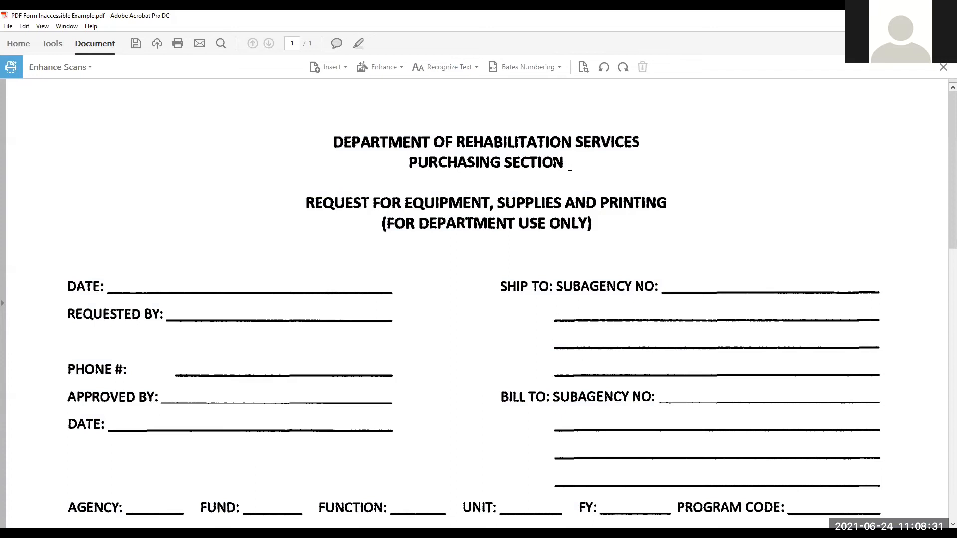
{"action": "right_click", "coordinate": [570, 166]}
{"action": "left_click", "coordinate": [561, 149]}
{"action": "left_click_drag", "start_coordinate": [573, 157], "coordinate": [397, 138]}
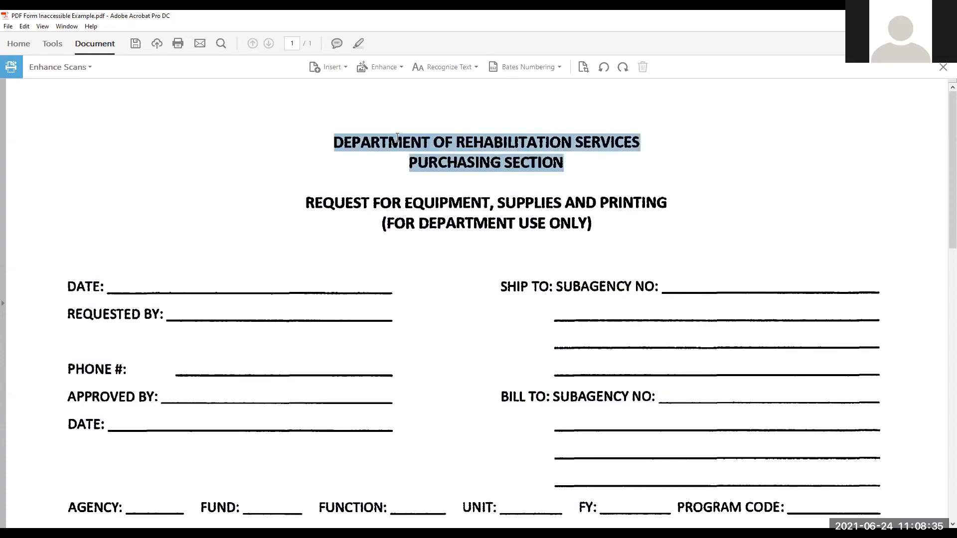
{"action": "left_click_drag", "start_coordinate": [306, 199], "coordinate": [579, 243]}
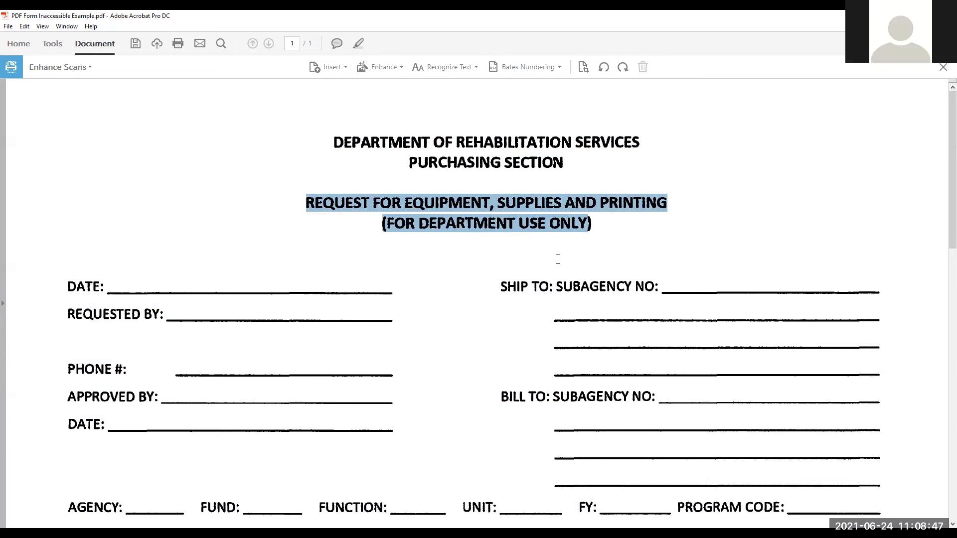
{"action": "left_click_drag", "start_coordinate": [109, 287], "coordinate": [164, 305]}
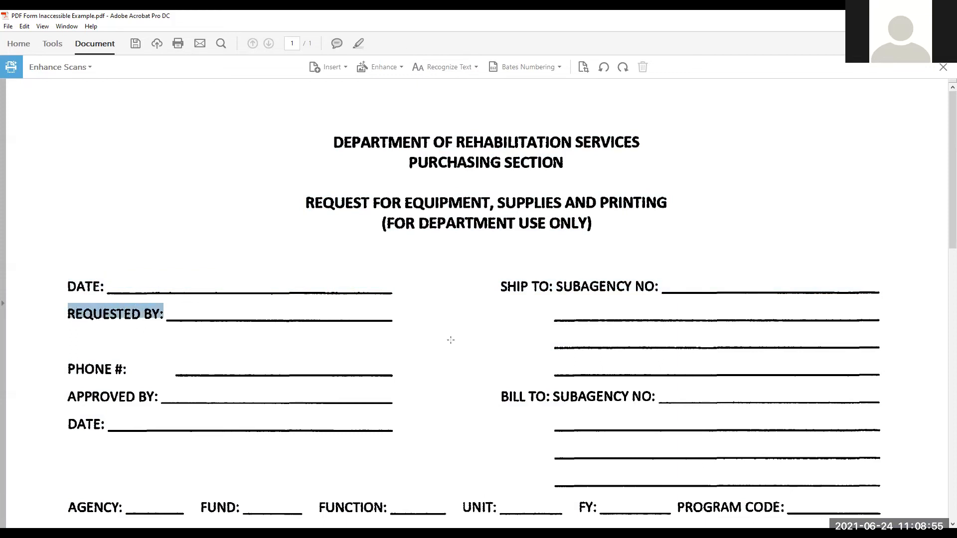
Select all of the page's content, clear the selection, and examine the rest of the recognized form
{"action": "key", "text": "ctrl+a"}
{"action": "left_click", "coordinate": [426, 335]}
{"action": "scroll", "coordinate": [425, 333], "scroll_direction": "down", "scroll_amount": 5}
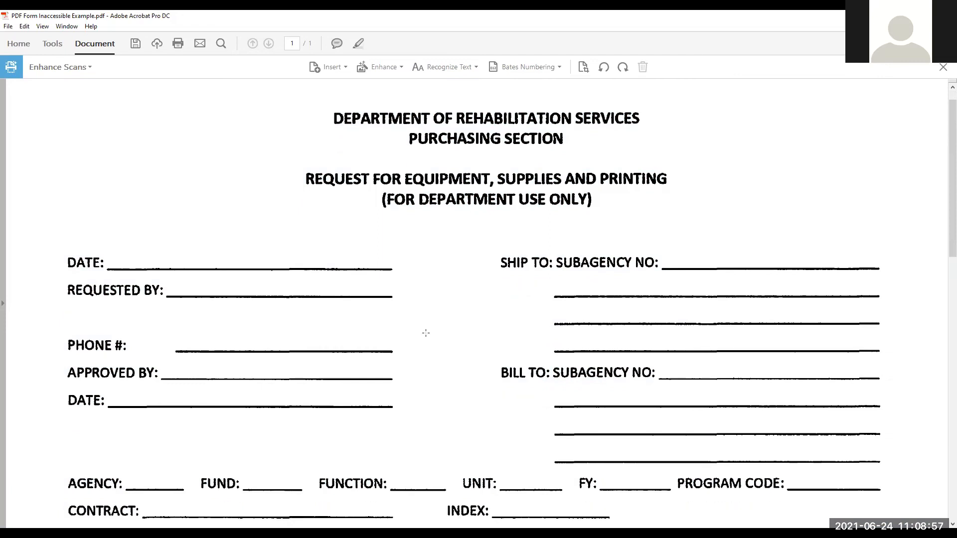
{"action": "scroll", "coordinate": [425, 333], "scroll_direction": "down", "scroll_amount": 3}
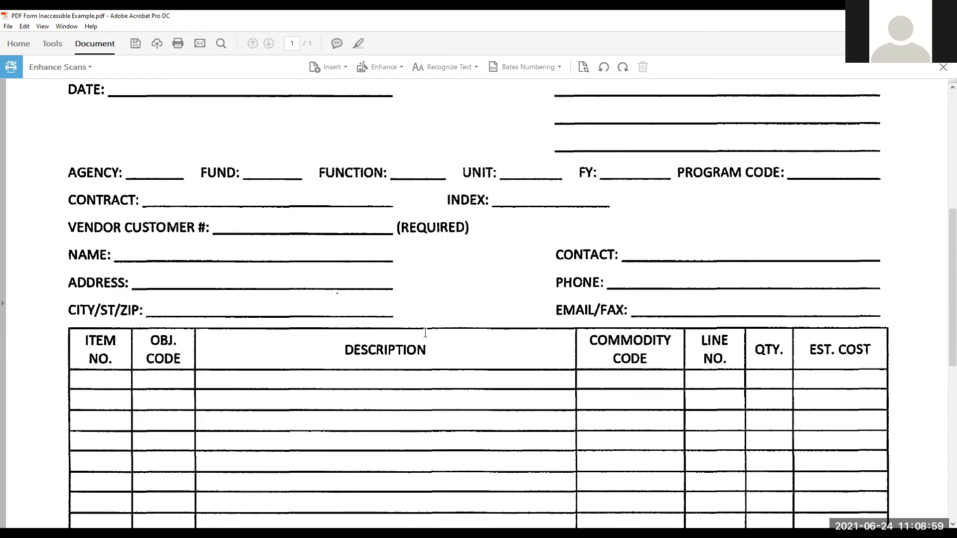
{"action": "scroll", "coordinate": [426, 333], "scroll_direction": "down", "scroll_amount": 4}
{"action": "scroll", "coordinate": [425, 333], "scroll_direction": "up", "scroll_amount": 1}
{"action": "scroll", "coordinate": [426, 333], "scroll_direction": "up", "scroll_amount": 6}
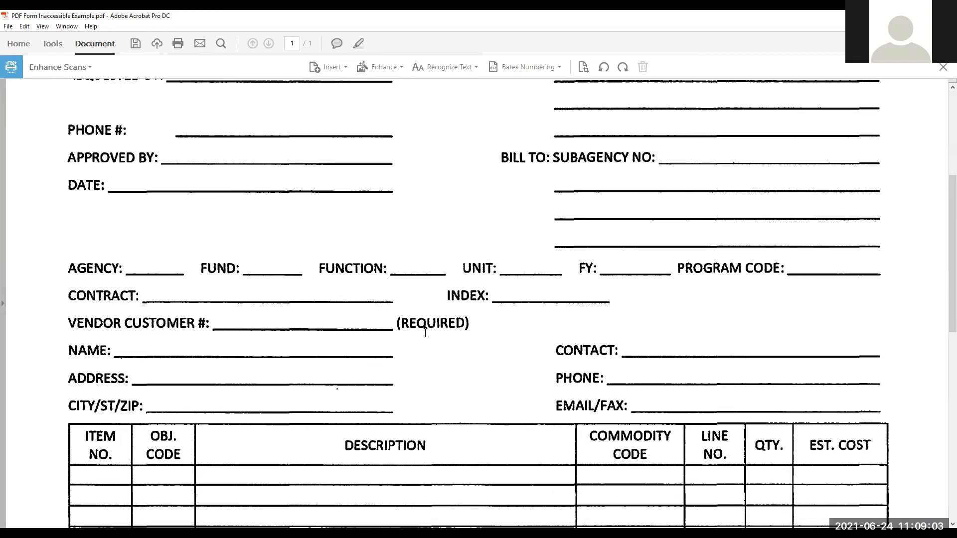
{"action": "scroll", "coordinate": [425, 333], "scroll_direction": "up", "scroll_amount": 5}
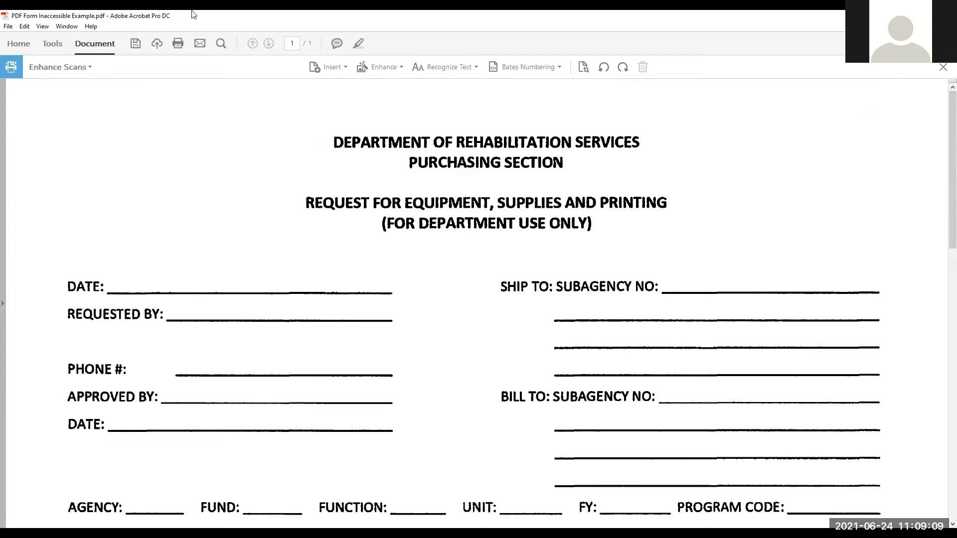
{"action": "left_click", "coordinate": [52, 46]}
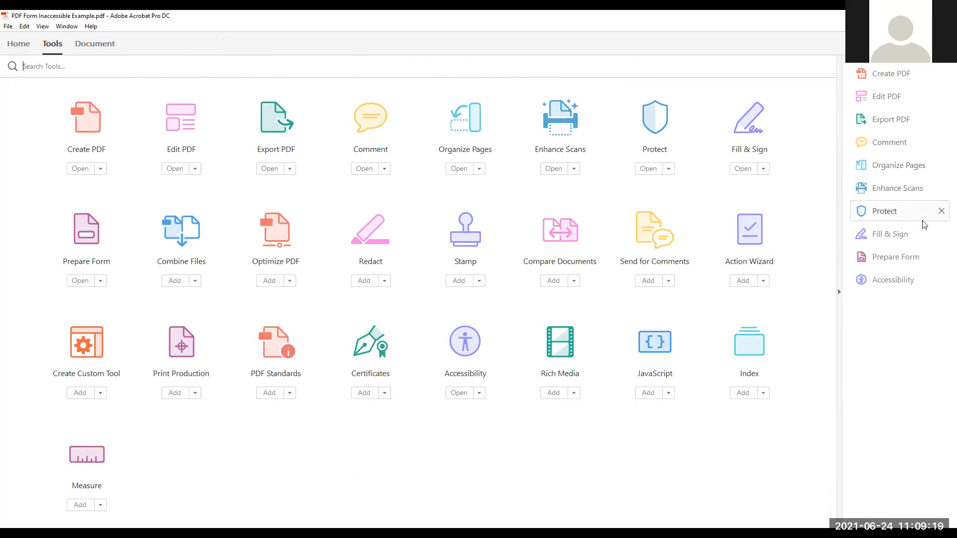
{"action": "left_click", "coordinate": [904, 282]}
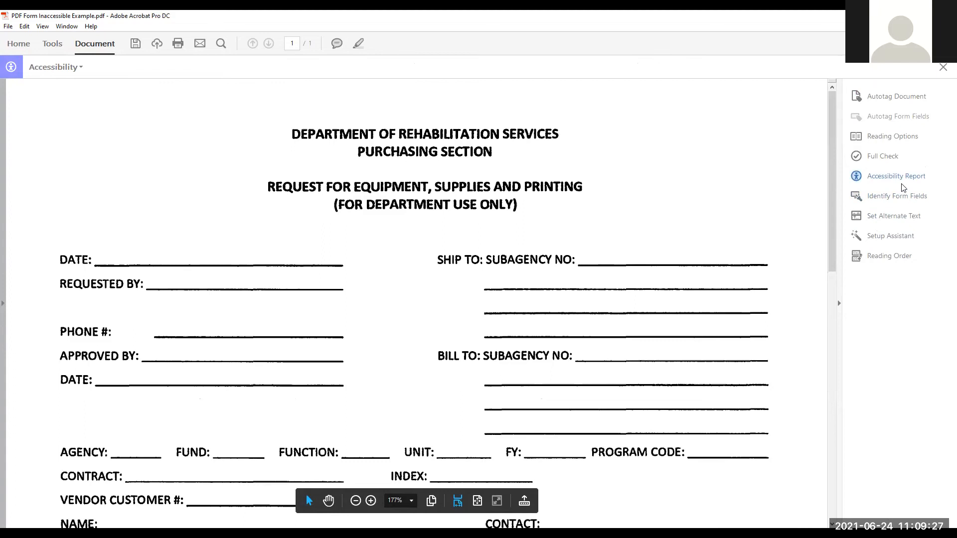
{"action": "left_click", "coordinate": [889, 157]}
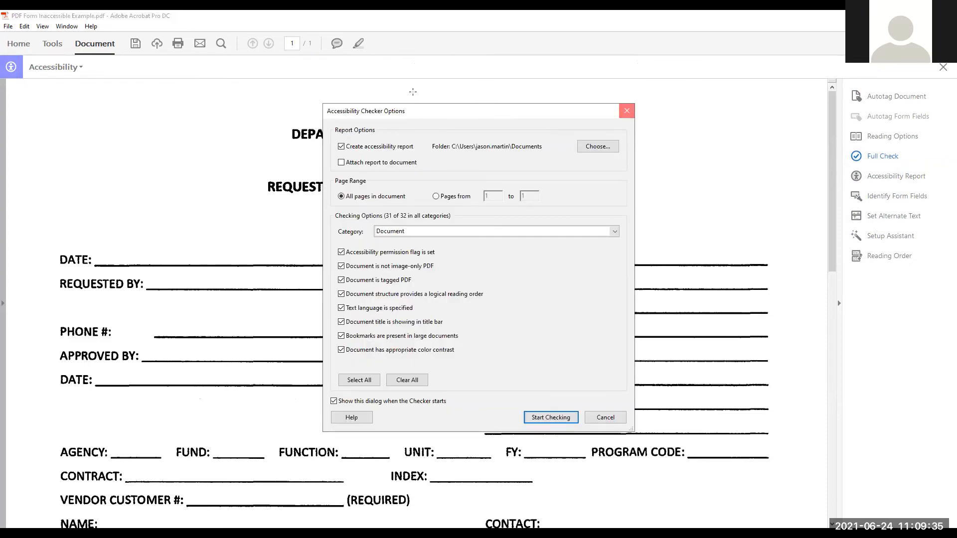
{"action": "left_click", "coordinate": [627, 110]}
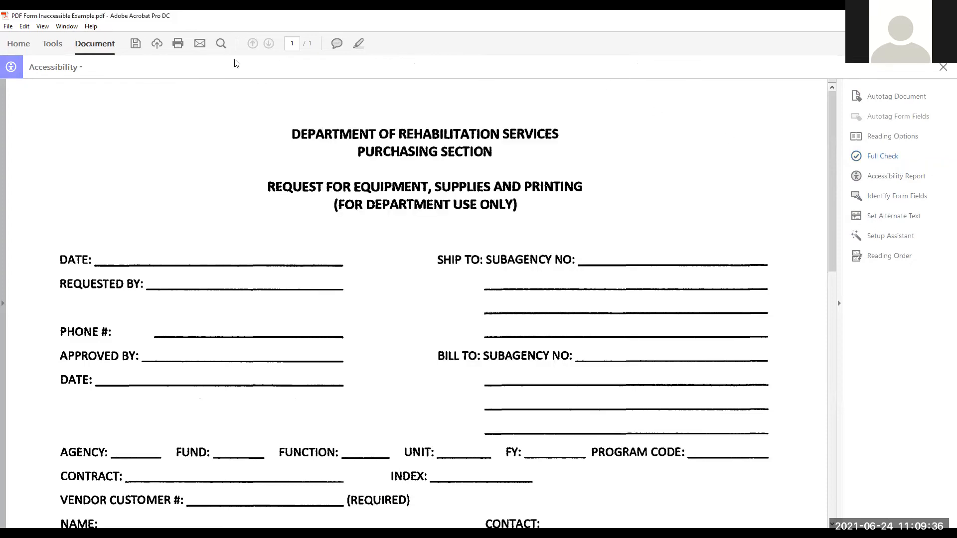
Run the accessibility Full Check on all pages in the document with an accessibility report created
{"action": "left_click", "coordinate": [55, 45]}
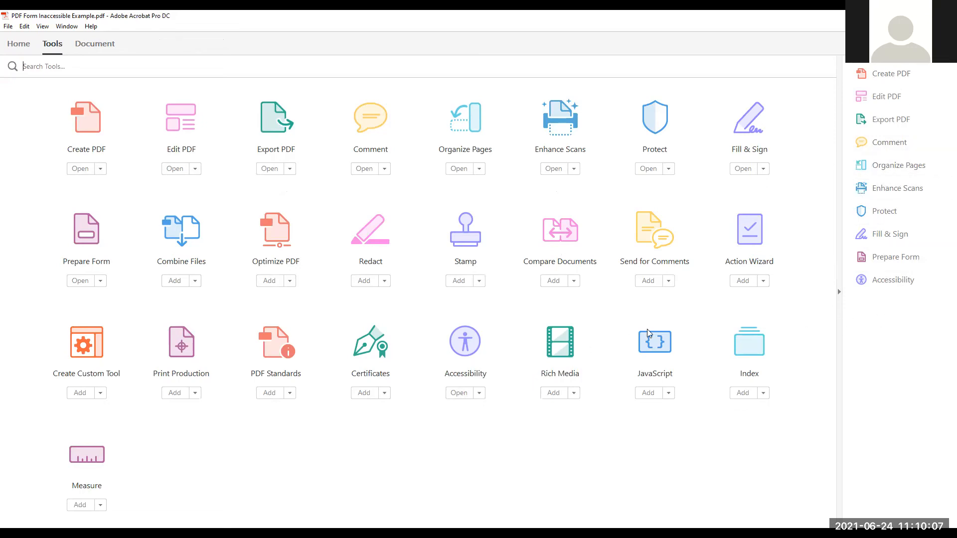
{"action": "left_click", "coordinate": [893, 280]}
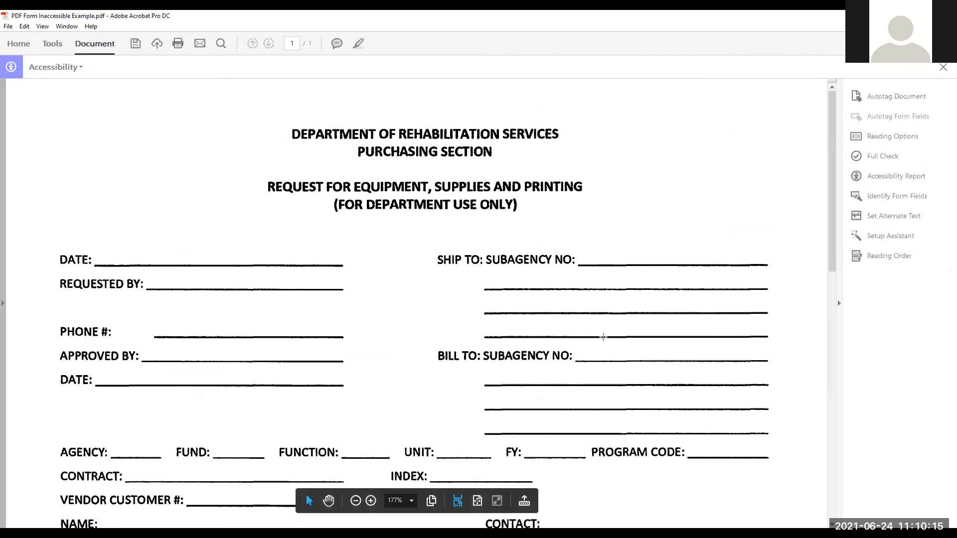
{"action": "left_click", "coordinate": [895, 159]}
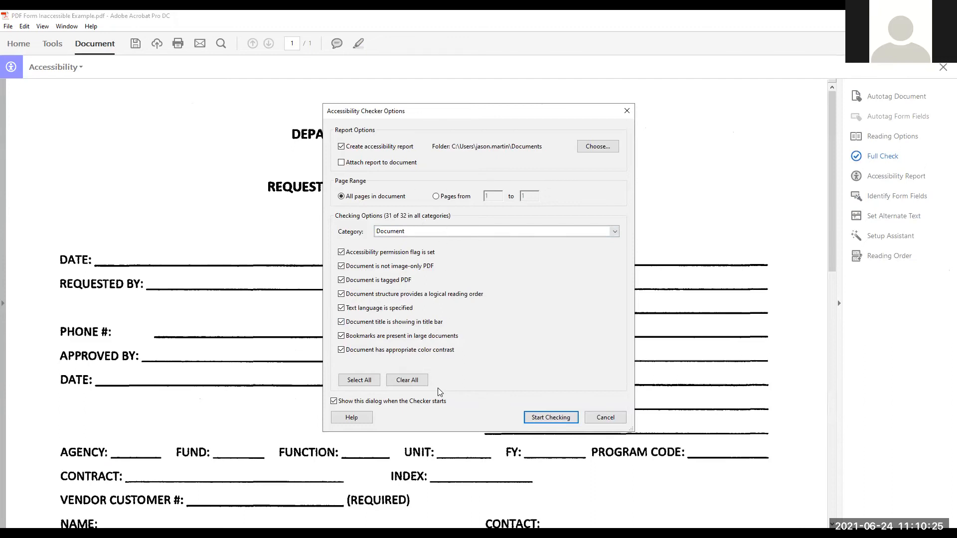
{"action": "left_click", "coordinate": [559, 418]}
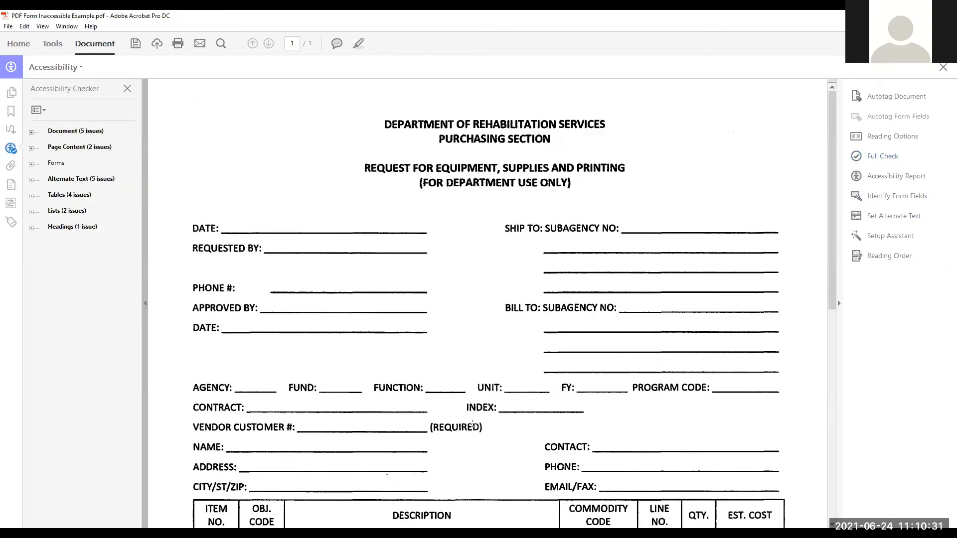
Fix the failed Primary language rule in the Document checks by setting the reading language to English
{"action": "left_click", "coordinate": [33, 133]}
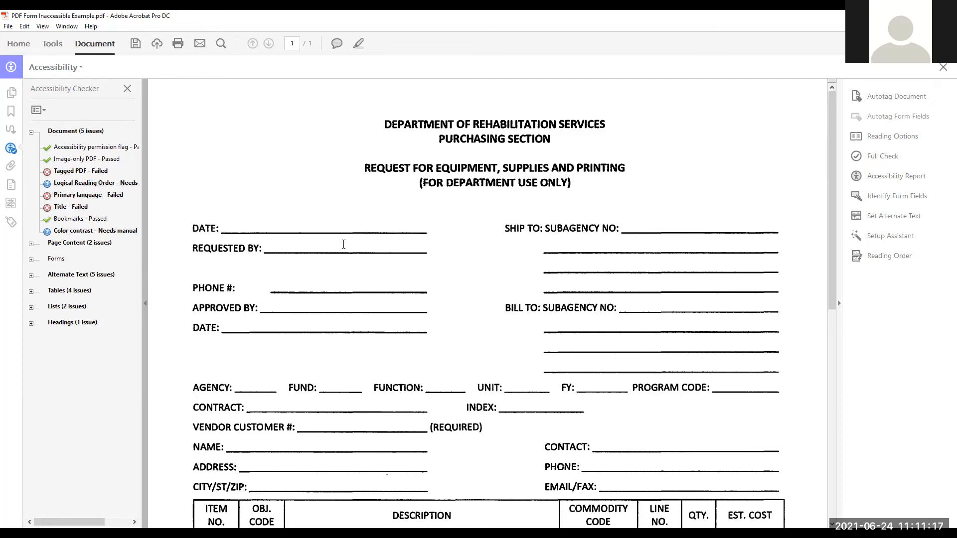
{"action": "right_click", "coordinate": [105, 200]}
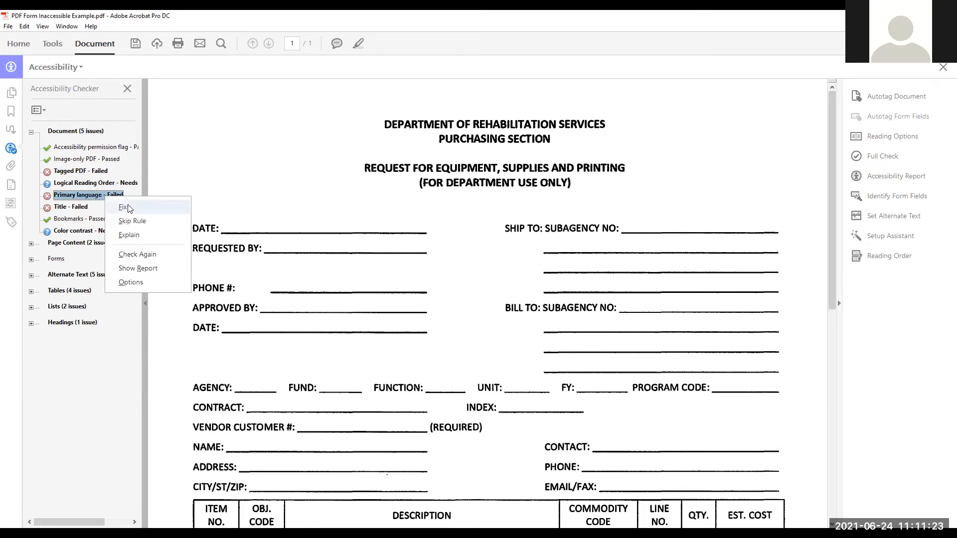
{"action": "left_click", "coordinate": [126, 208]}
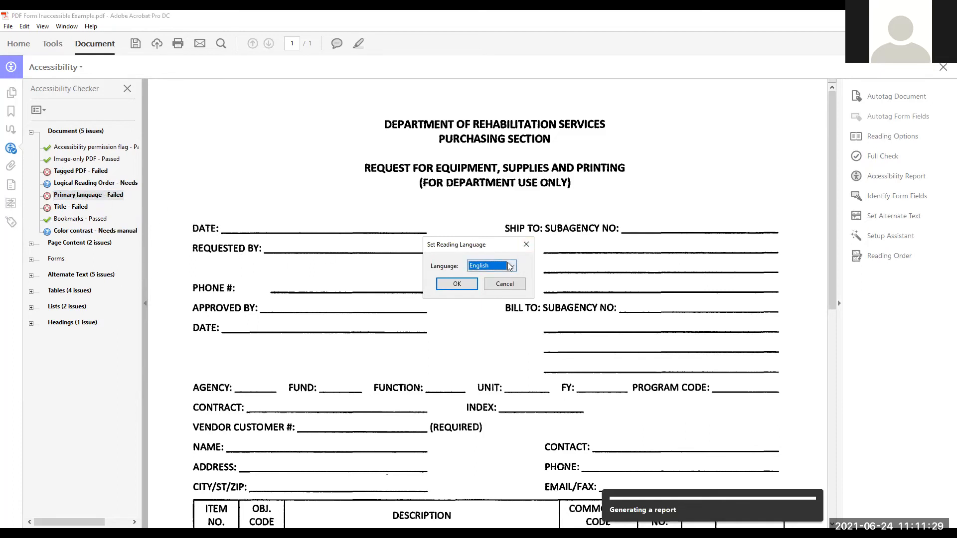
{"action": "left_click", "coordinate": [456, 285]}
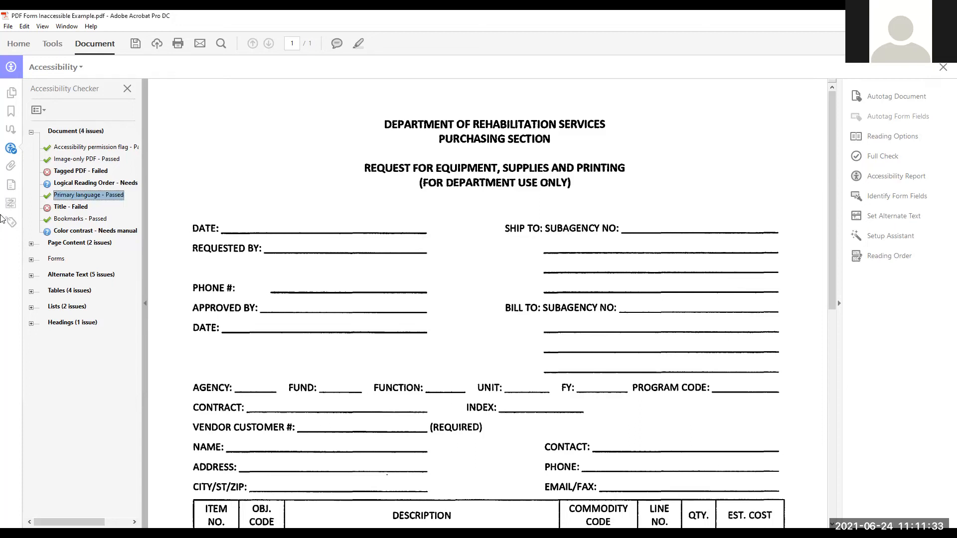
Autotag the document to address the failed Tagged PDF rule
{"action": "left_click", "coordinate": [79, 208]}
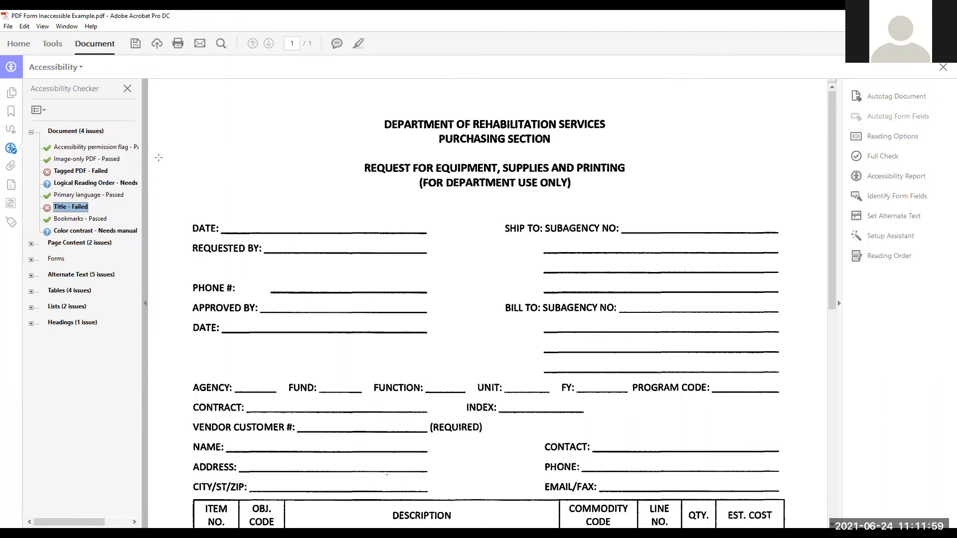
{"action": "left_click", "coordinate": [85, 171]}
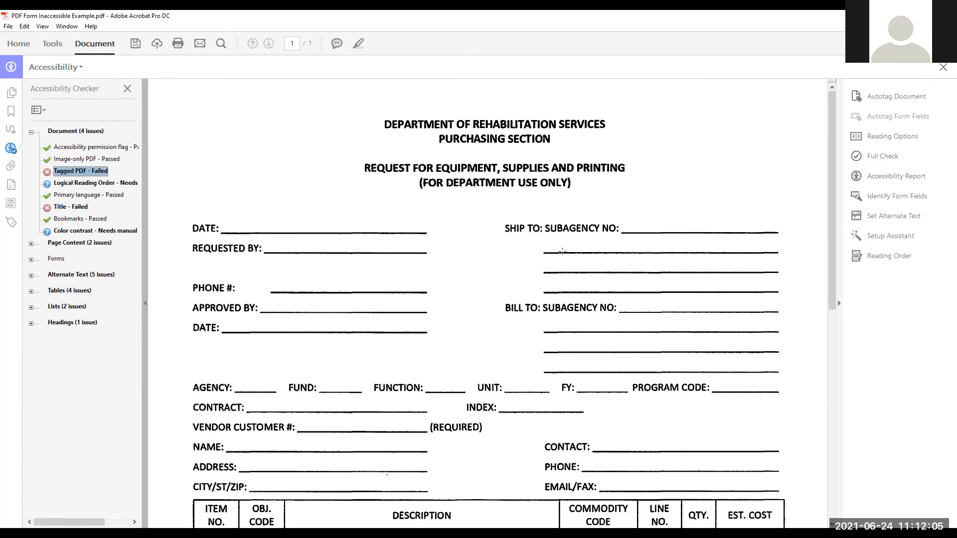
{"action": "left_click", "coordinate": [11, 223]}
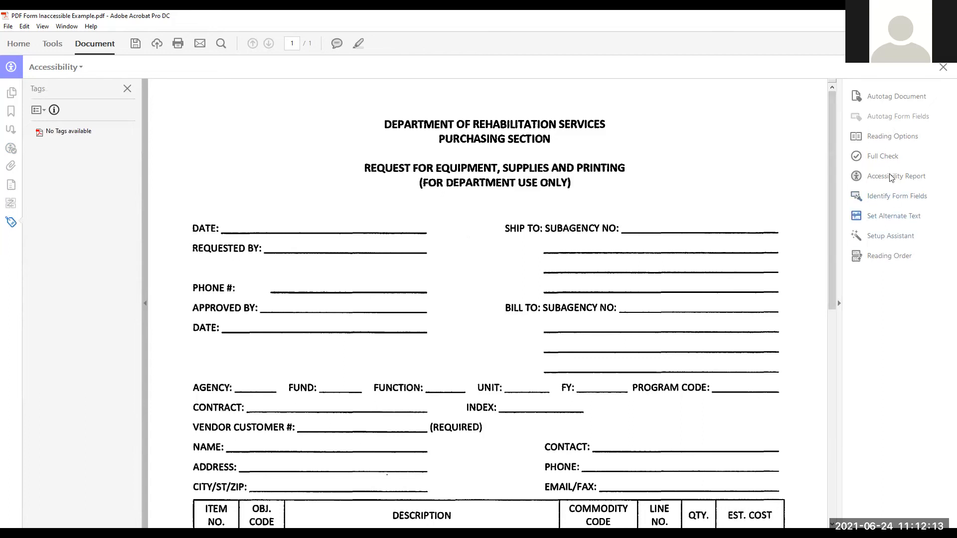
{"action": "left_click", "coordinate": [900, 97]}
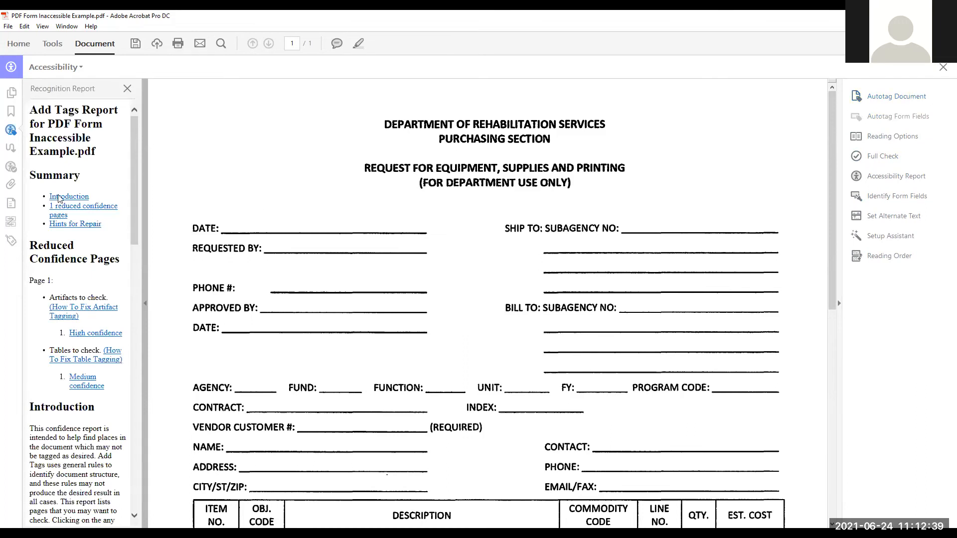
Expand the document's tag tree and go through the tags from the first paragraph past the table, checking the content each one marks
{"action": "left_click", "coordinate": [10, 242]}
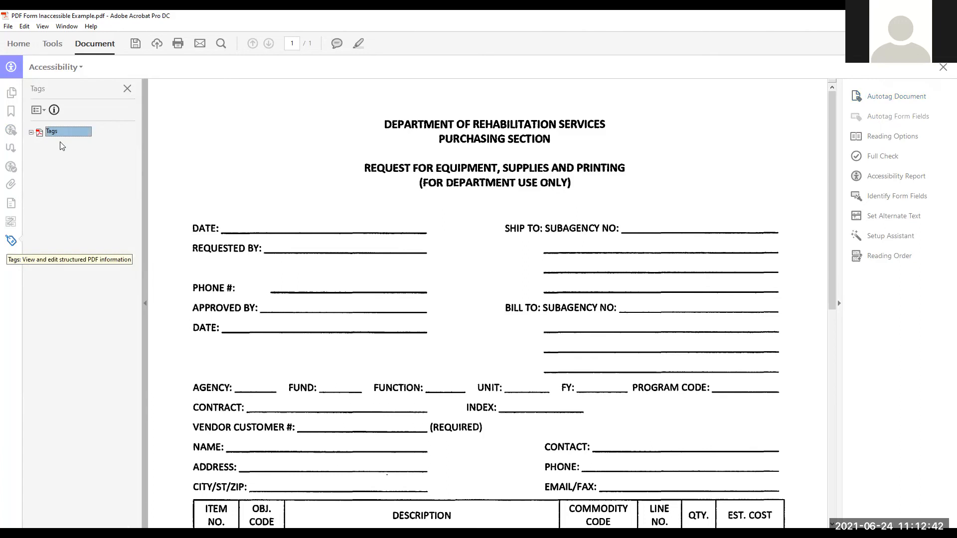
{"action": "left_click", "coordinate": [31, 133]}
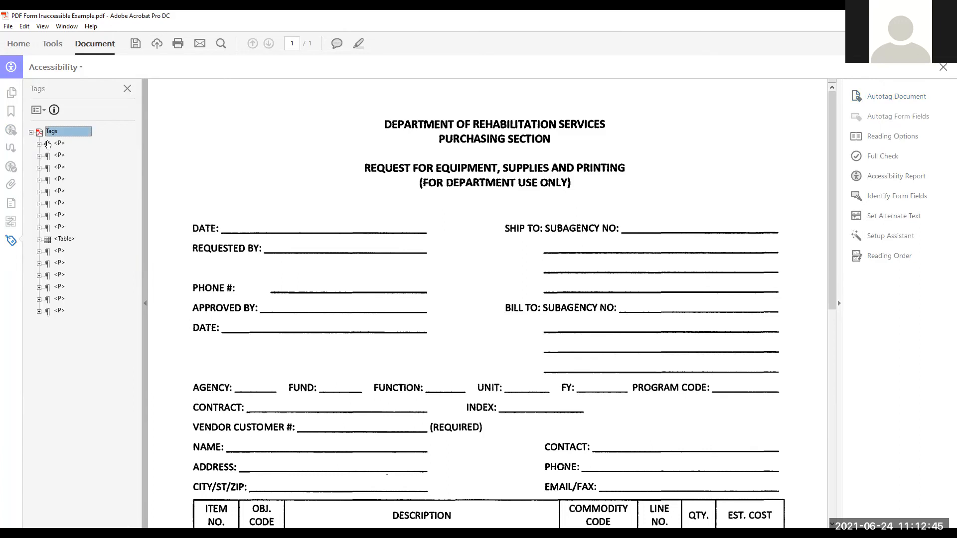
{"action": "left_click", "coordinate": [48, 145]}
{"action": "key", "text": "Down"}
{"action": "key", "text": "Down"}
{"action": "key", "text": "Down"}
{"action": "key", "text": "Down"}
{"action": "key", "text": "Up"}
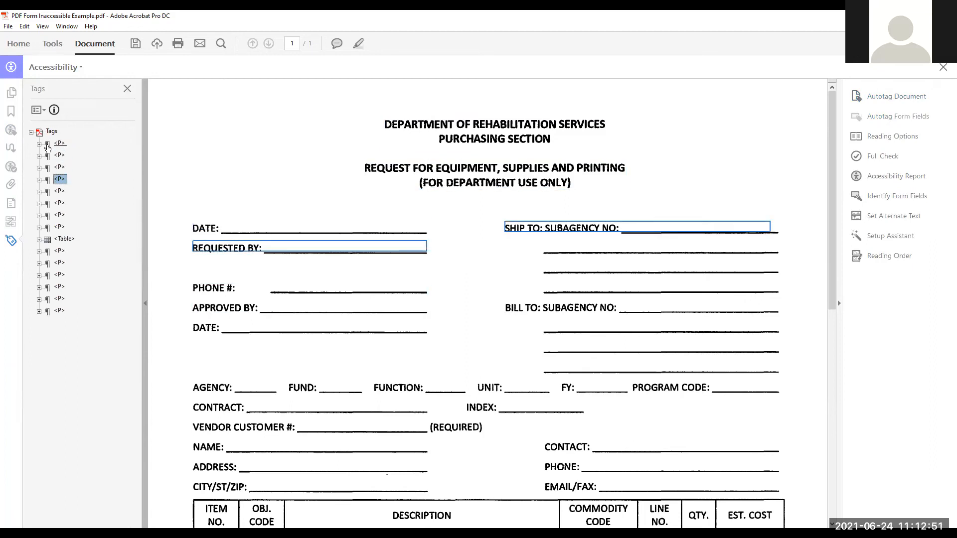
{"action": "key", "text": "Down"}
{"action": "key", "text": "Down"}
{"action": "key", "text": "Down"}
{"action": "key", "text": "Down"}
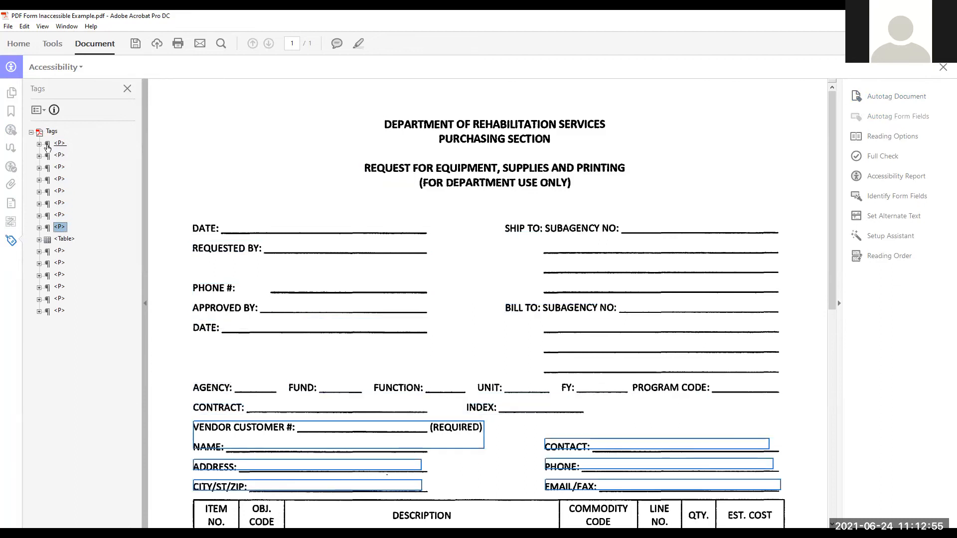
{"action": "key", "text": "Down"}
{"action": "key", "text": "Down"}
{"action": "key", "text": "Down"}
{"action": "key", "text": "Up"}
{"action": "key", "text": "Up"}
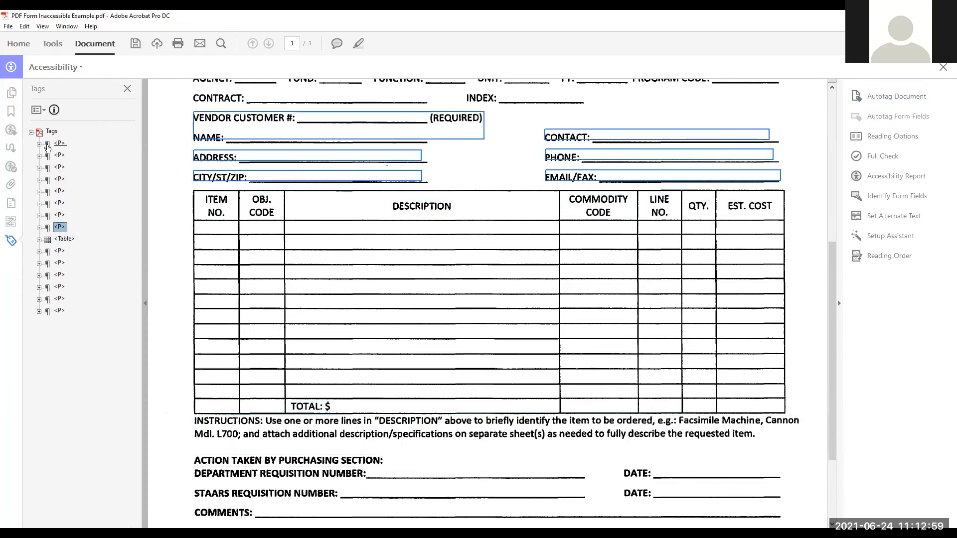
{"action": "key", "text": "Down"}
{"action": "key", "text": "Down"}
{"action": "key", "text": "Down"}
{"action": "key", "text": "Down"}
{"action": "key", "text": "Down"}
{"action": "key", "text": "Down"}
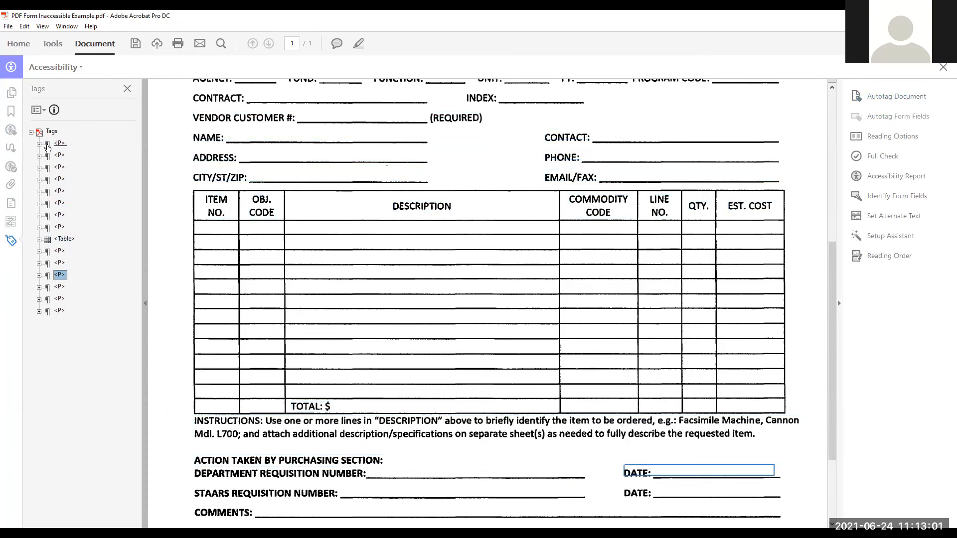
Recheck the tag order from the department heading down to the table, and return to the root of the tag tree
{"action": "key", "text": "Up"}
{"action": "key", "text": "Up"}
{"action": "key", "text": "Up"}
{"action": "key", "text": "Up"}
{"action": "key", "text": "Up"}
{"action": "key", "text": "Up"}
{"action": "key", "text": "Up"}
{"action": "key", "text": "Up"}
{"action": "key", "text": "Up"}
{"action": "key", "text": "Up"}
{"action": "key", "text": "Up"}
{"action": "key", "text": "Up"}
{"action": "key", "text": "Up"}
{"action": "key", "text": "Up"}
{"action": "key", "text": "Up"}
{"action": "left_click", "coordinate": [48, 145]}
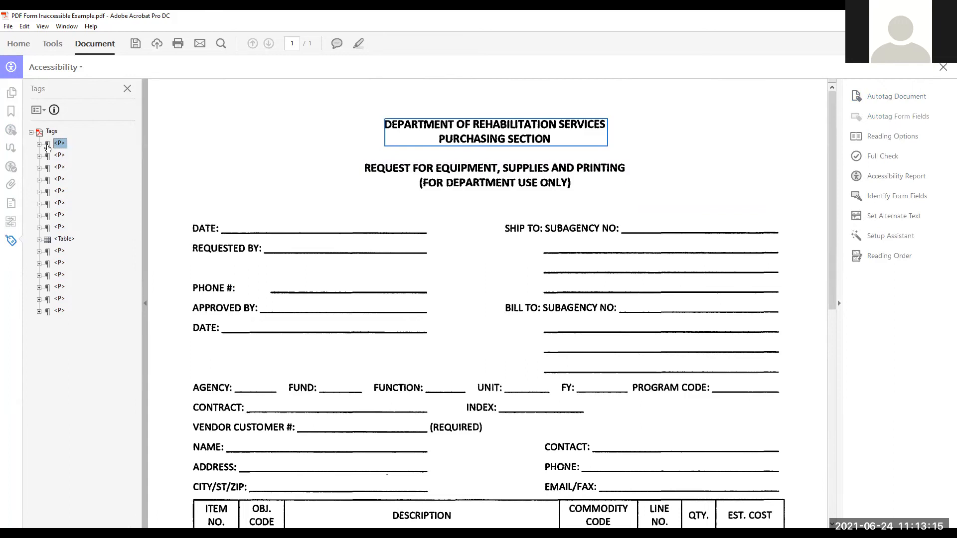
{"action": "key", "text": "Down"}
{"action": "key", "text": "Down"}
{"action": "key", "text": "Down"}
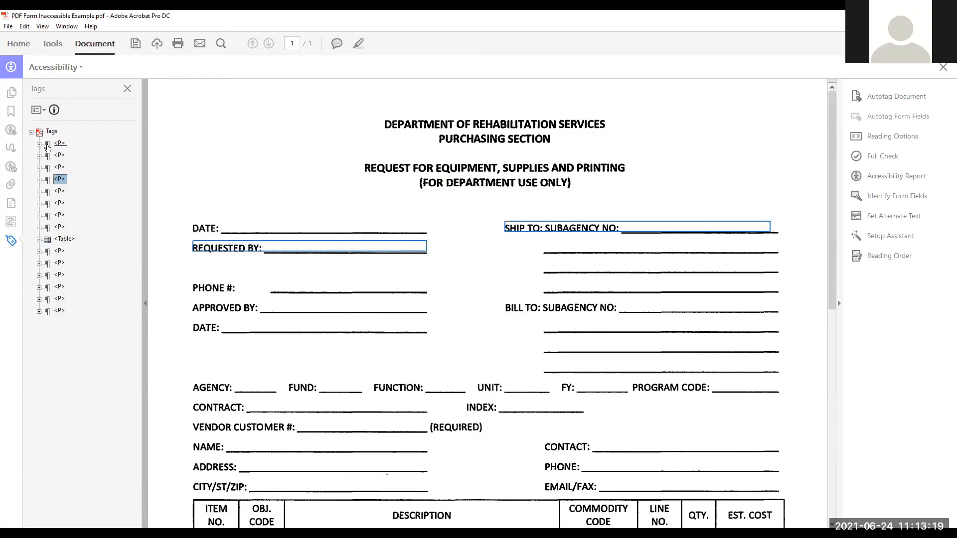
{"action": "key", "text": "Down"}
{"action": "key", "text": "Down"}
{"action": "key", "text": "Down"}
{"action": "key", "text": "Down"}
{"action": "key", "text": "Down"}
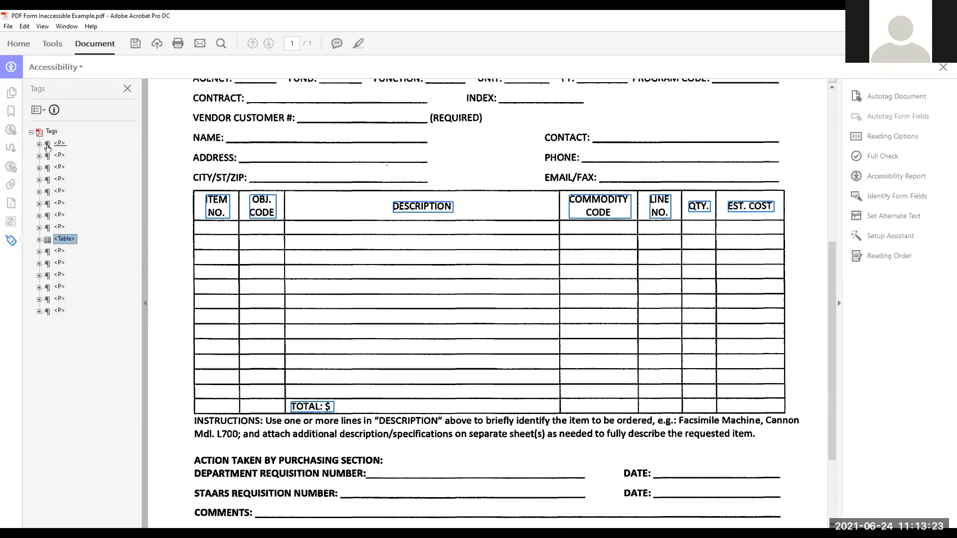
{"action": "key", "text": "Up"}
{"action": "key", "text": "Up"}
{"action": "key", "text": "Up"}
{"action": "key", "text": "Up"}
{"action": "key", "text": "Up"}
{"action": "key", "text": "Up"}
{"action": "key", "text": "Up"}
{"action": "key", "text": "Up"}
{"action": "key", "text": "Up"}
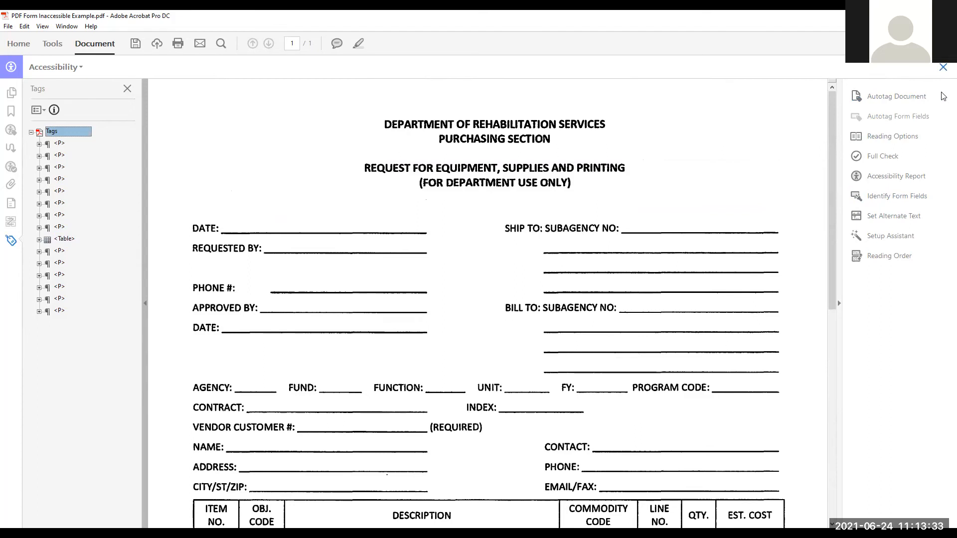
Prepare the current file as a form with field auto detection on, saving it as PDF Form Inaccessible Example over the existing file
{"action": "left_click", "coordinate": [943, 68]}
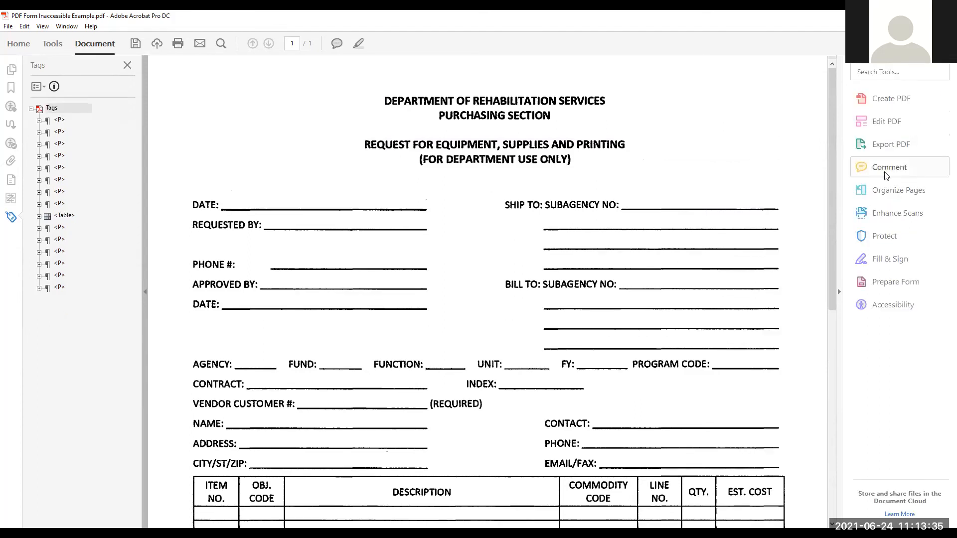
{"action": "left_click", "coordinate": [891, 286]}
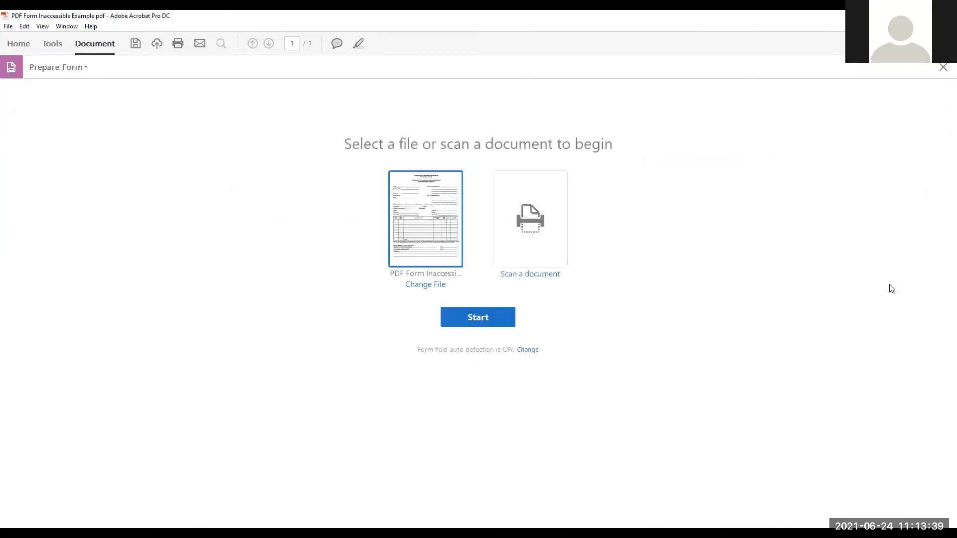
{"action": "left_click", "coordinate": [479, 324]}
{"action": "left_click", "coordinate": [530, 300]}
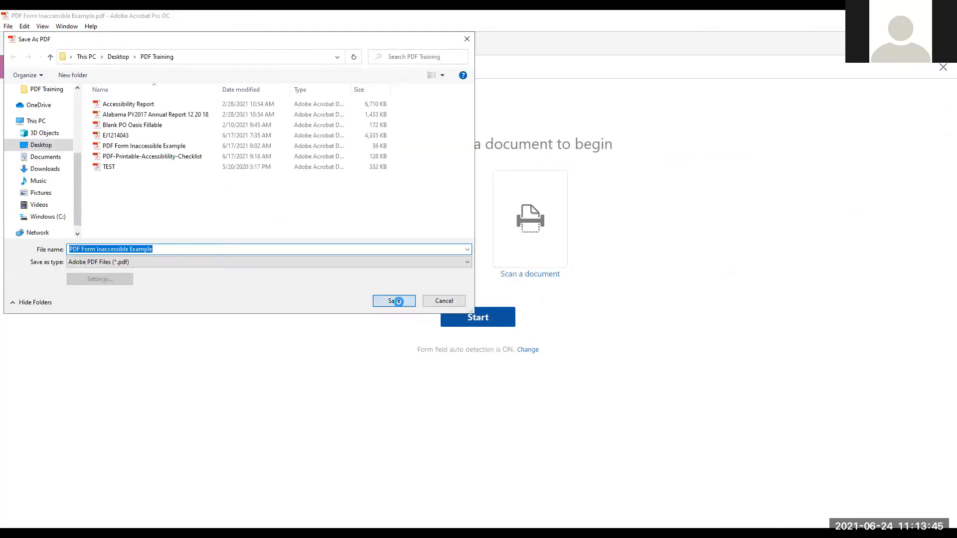
{"action": "left_click", "coordinate": [397, 301]}
{"action": "left_click", "coordinate": [507, 315]}
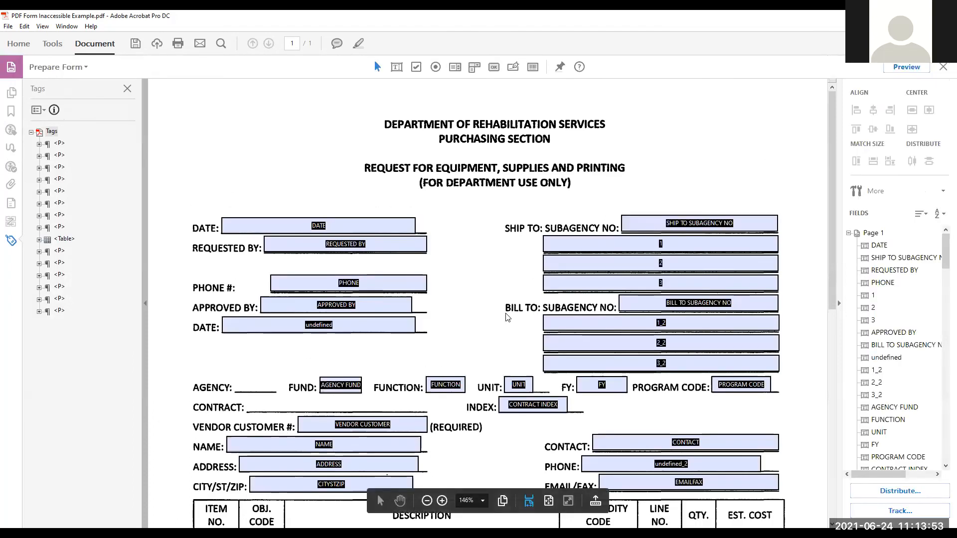
Examine the detected form fields down the page, then select DATE, SHIP TO SUBAGENCY NO, REQUESTED BY and PHONE in turn
{"action": "scroll", "coordinate": [508, 317], "scroll_direction": "down", "scroll_amount": 3}
{"action": "scroll", "coordinate": [508, 317], "scroll_direction": "down", "scroll_amount": 4}
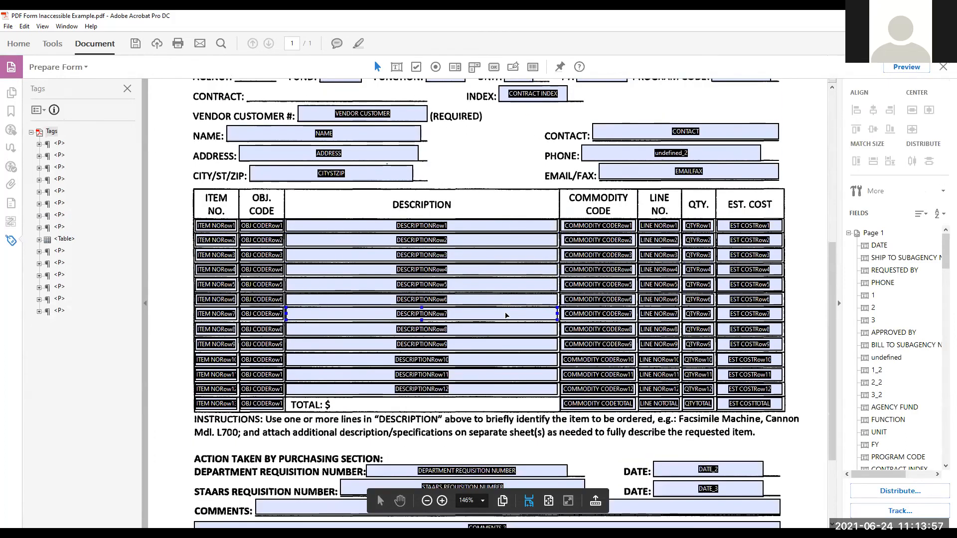
{"action": "scroll", "coordinate": [506, 315], "scroll_direction": "down", "scroll_amount": 3}
{"action": "scroll", "coordinate": [506, 315], "scroll_direction": "up", "scroll_amount": 2}
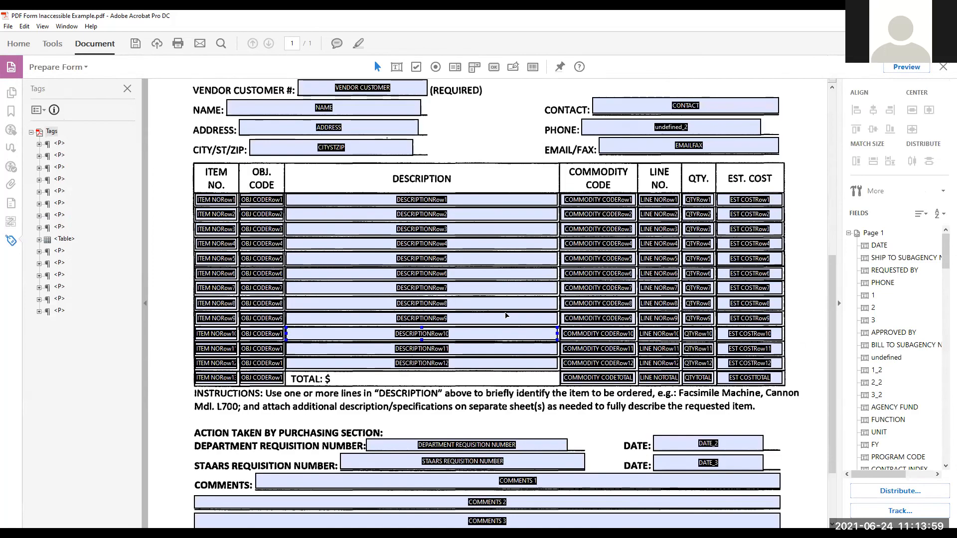
{"action": "scroll", "coordinate": [506, 315], "scroll_direction": "up", "scroll_amount": 7}
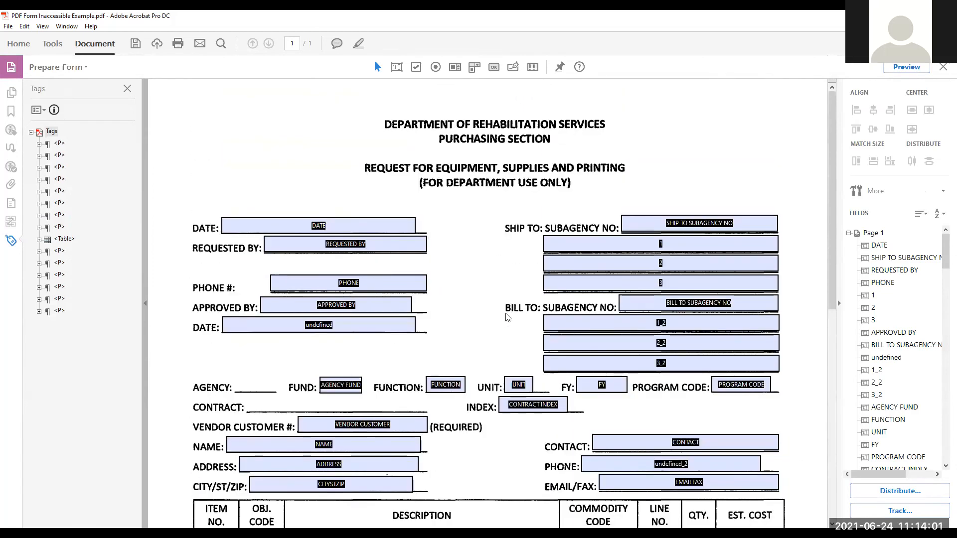
{"action": "left_click", "coordinate": [342, 227]}
{"action": "left_click", "coordinate": [342, 229]}
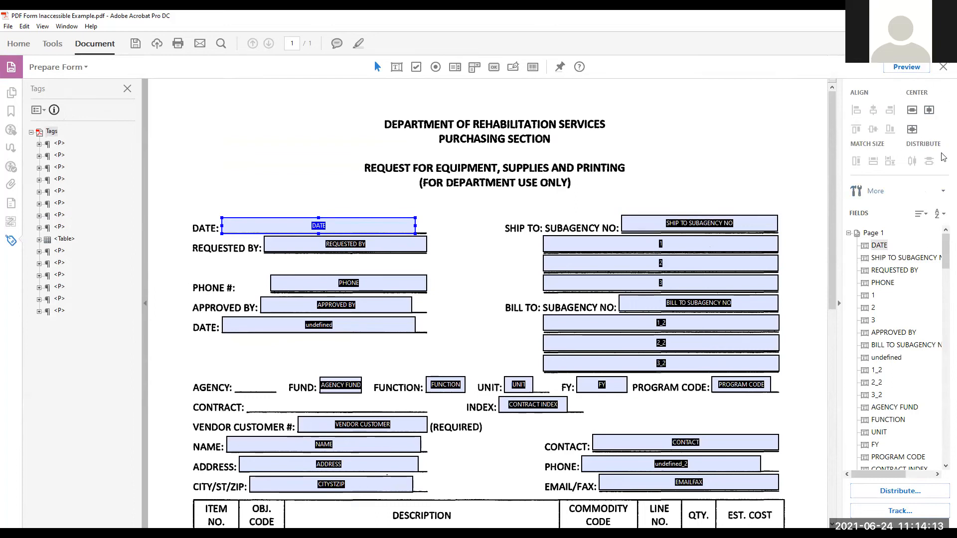
{"action": "left_click", "coordinate": [894, 263]}
{"action": "left_click", "coordinate": [886, 272]}
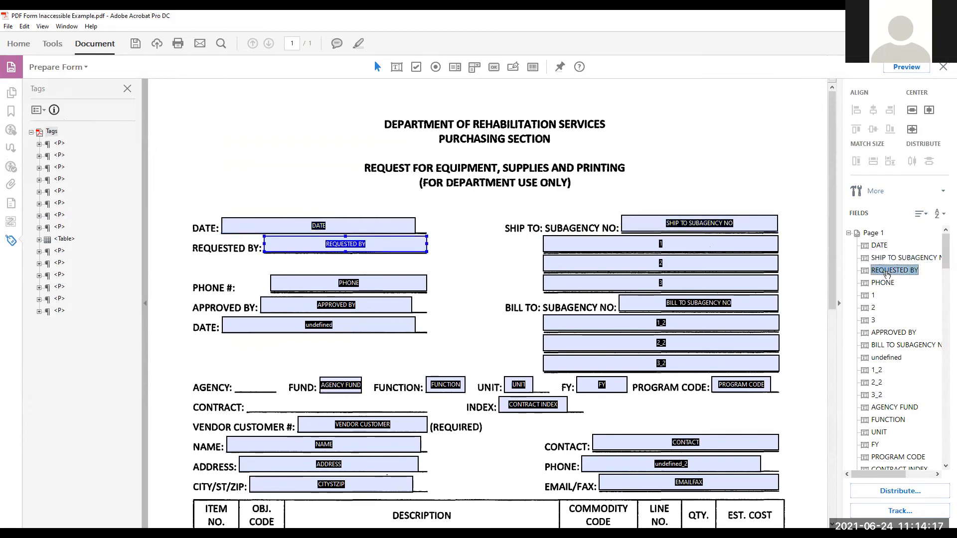
{"action": "left_click", "coordinate": [878, 286]}
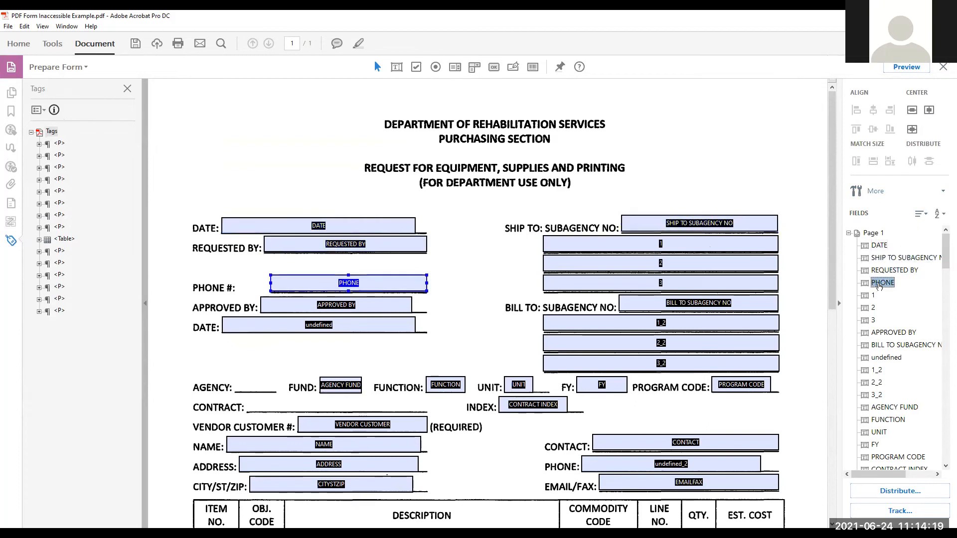
Check the form's field order by stepping from DATE down to field 3 and back up to PHONE
{"action": "left_click", "coordinate": [879, 246]}
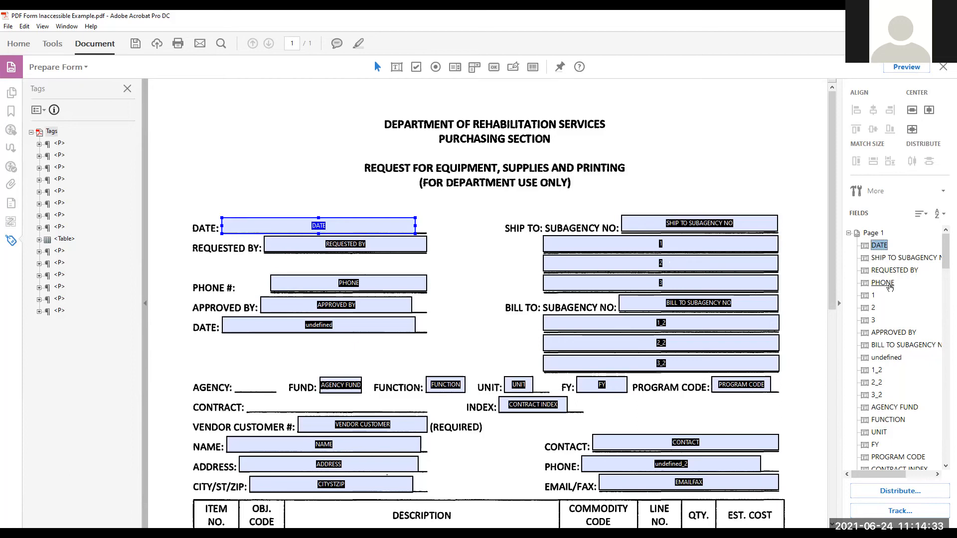
{"action": "key", "text": "Down"}
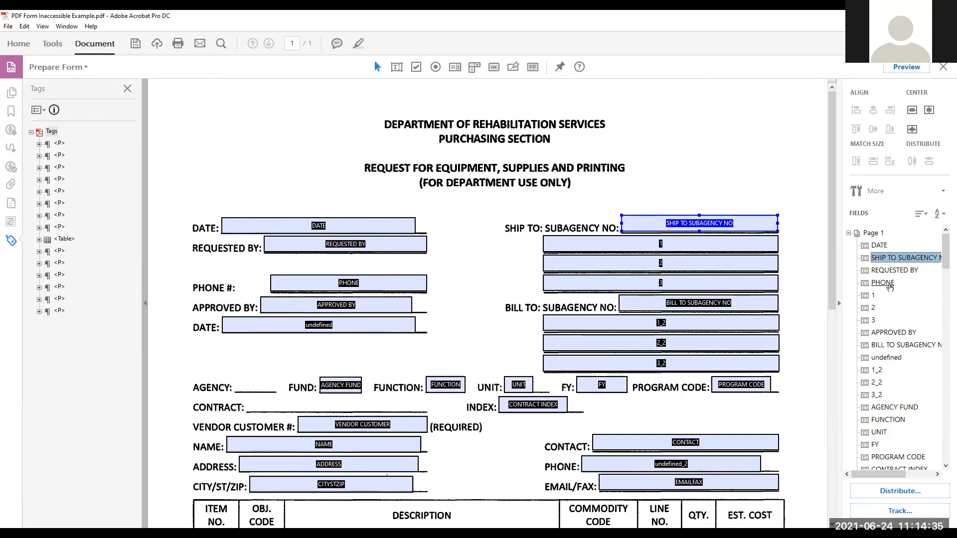
{"action": "key", "text": "Down"}
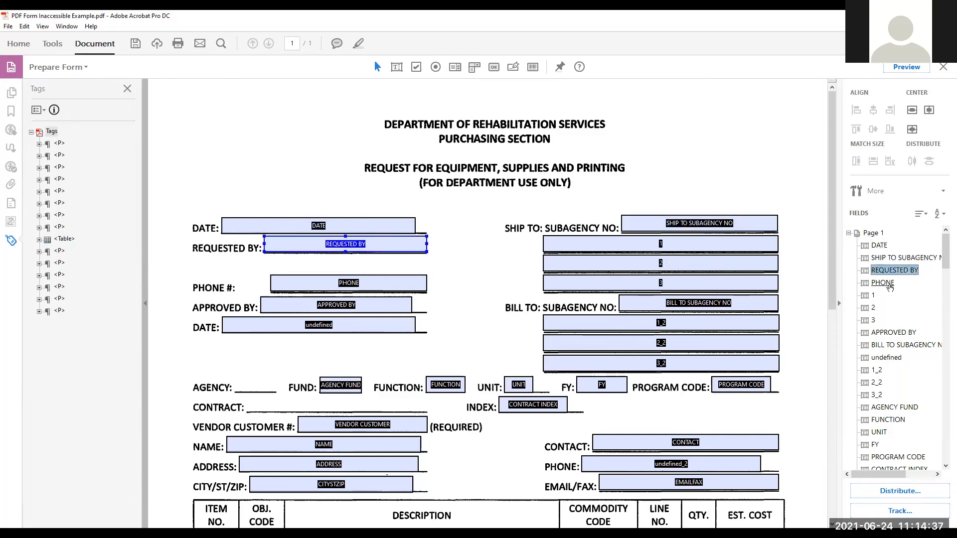
{"action": "key", "text": "Down"}
{"action": "key", "text": "Down"}
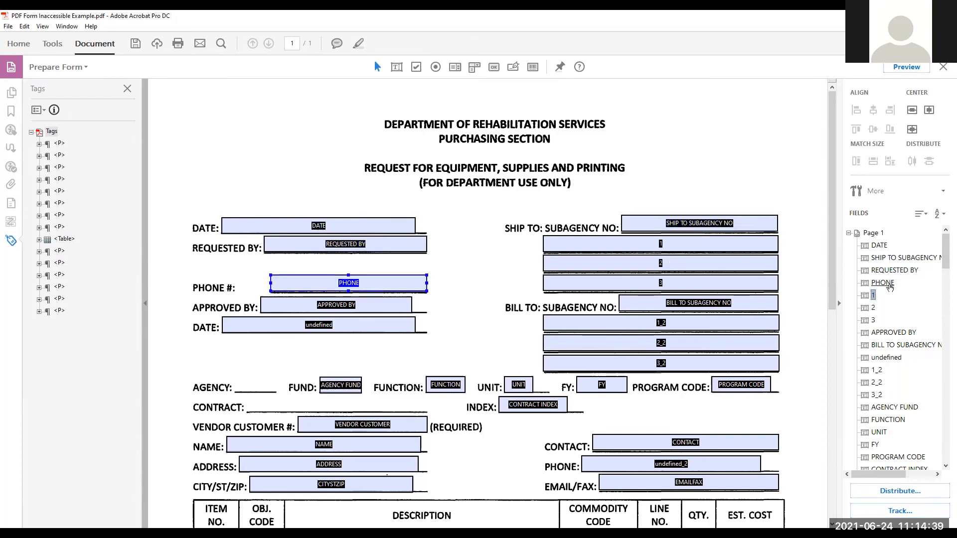
{"action": "key", "text": "Up"}
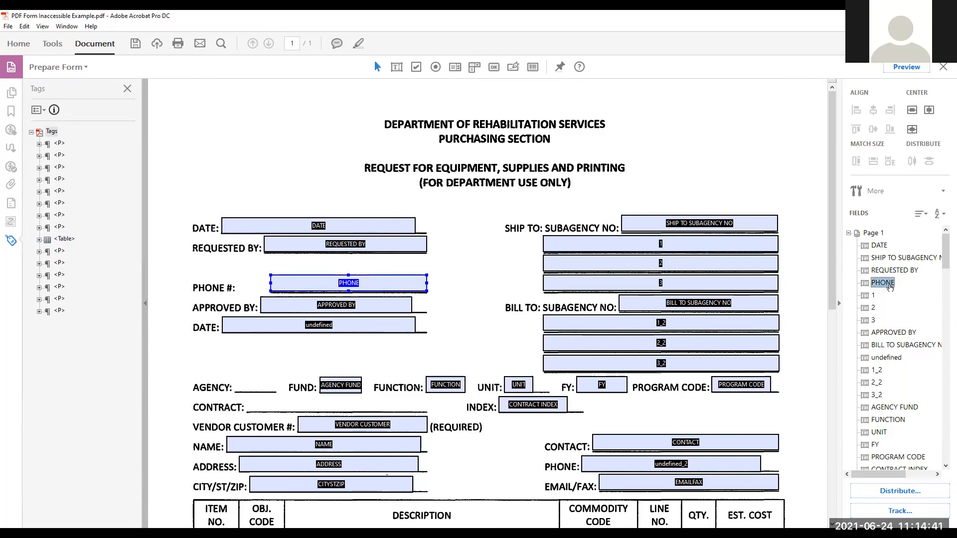
{"action": "key", "text": "Down"}
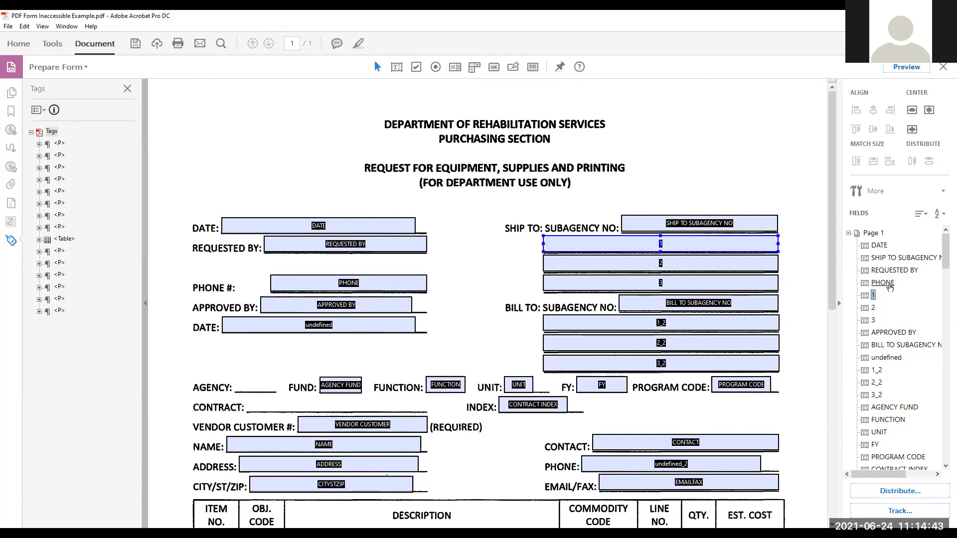
{"action": "key", "text": "Down"}
{"action": "key", "text": "Down"}
{"action": "key", "text": "Up"}
{"action": "key", "text": "Up"}
{"action": "key", "text": "Up"}
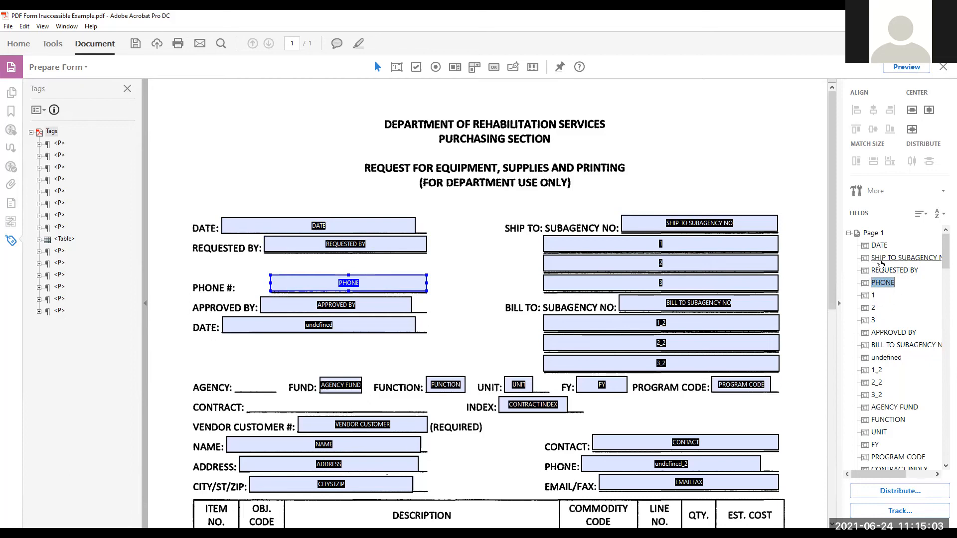
Reorder the form fields so that 1, 2 and 3 directly follow SHIP TO SUBAGENCY NO, ahead of REQUESTED BY
{"action": "left_click", "coordinate": [874, 296]}
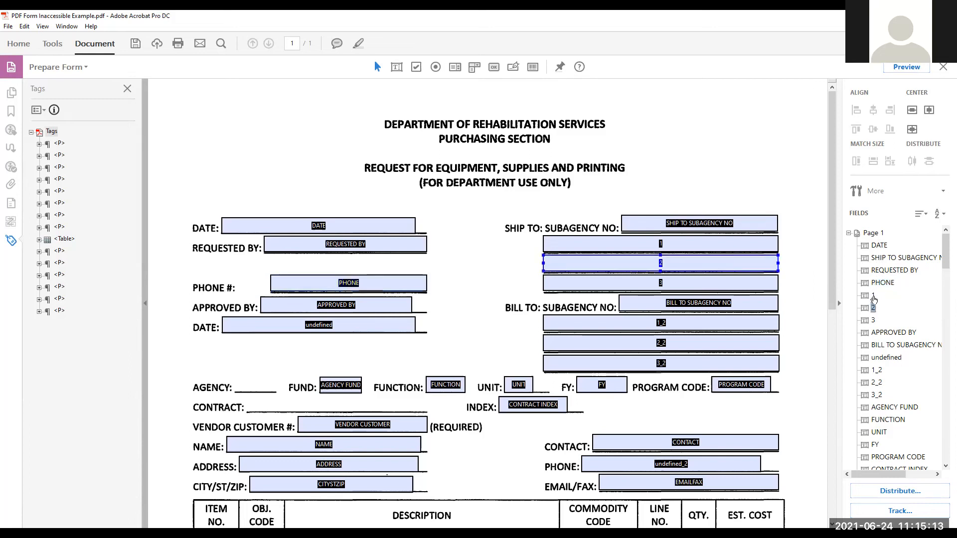
{"action": "left_click_drag", "start_coordinate": [873, 297], "coordinate": [878, 265]}
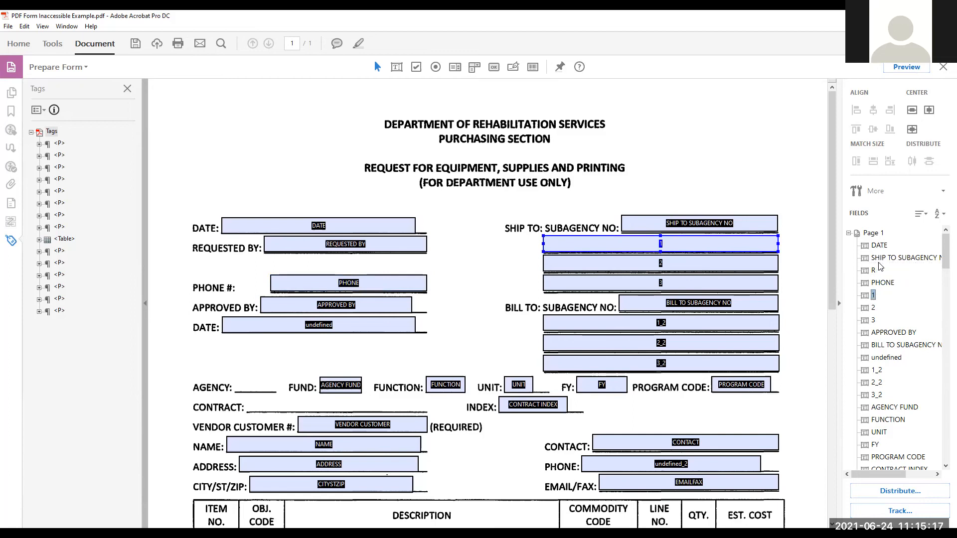
{"action": "left_click_drag", "start_coordinate": [874, 309], "coordinate": [872, 279]}
{"action": "left_click_drag", "start_coordinate": [872, 326], "coordinate": [866, 291]}
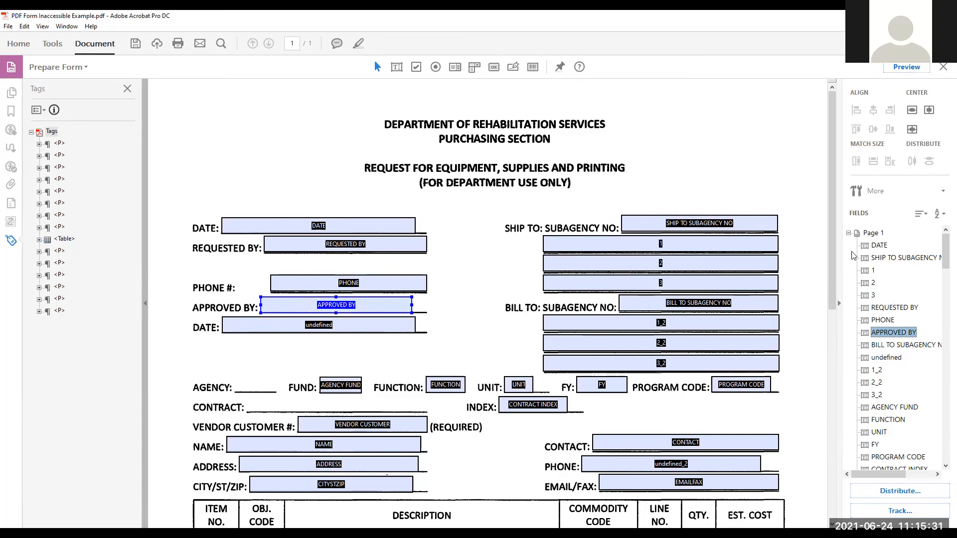
Check the rearranged field order by stepping up to DATE and back down through the ship-to lines to REQUESTED BY
{"action": "key", "text": "Up"}
{"action": "key", "text": "Up"}
{"action": "key", "text": "Up"}
{"action": "key", "text": "Up"}
{"action": "key", "text": "Up"}
{"action": "key", "text": "Up"}
{"action": "key", "text": "Up"}
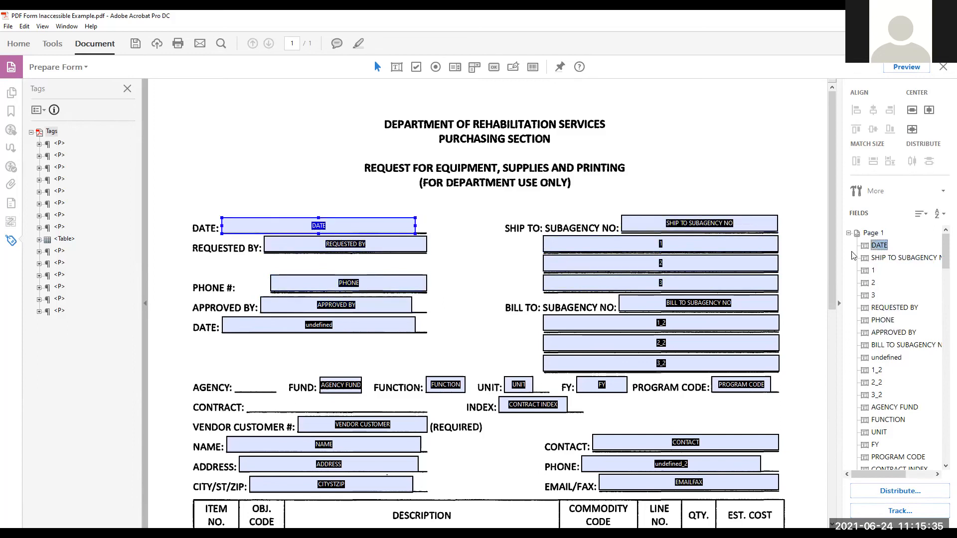
{"action": "key", "text": "Down"}
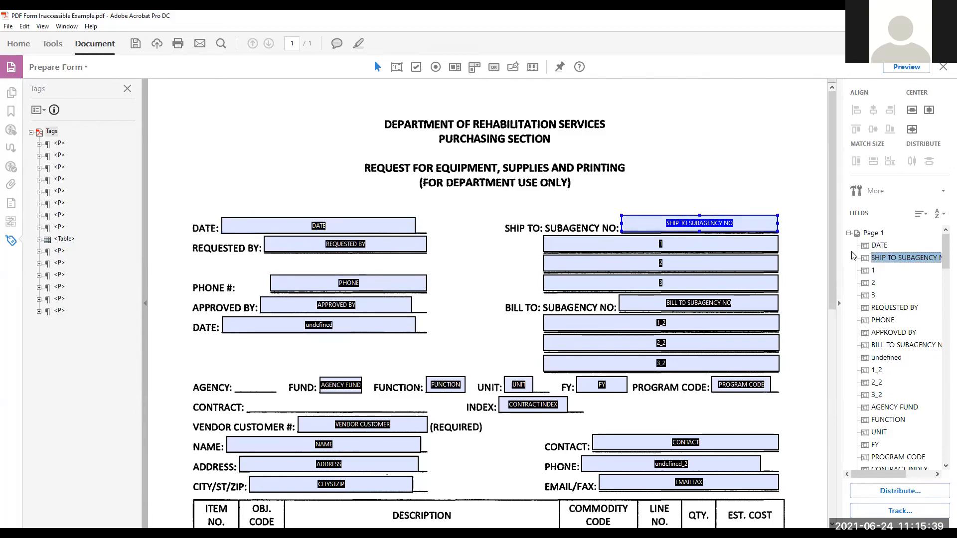
{"action": "key", "text": "Down"}
{"action": "key", "text": "Down"}
{"action": "key", "text": "Down"}
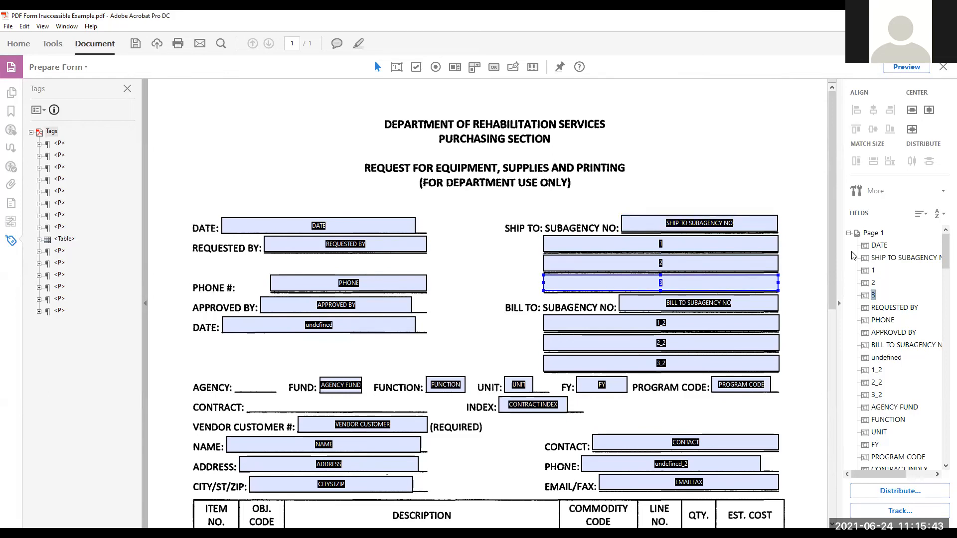
{"action": "key", "text": "Down"}
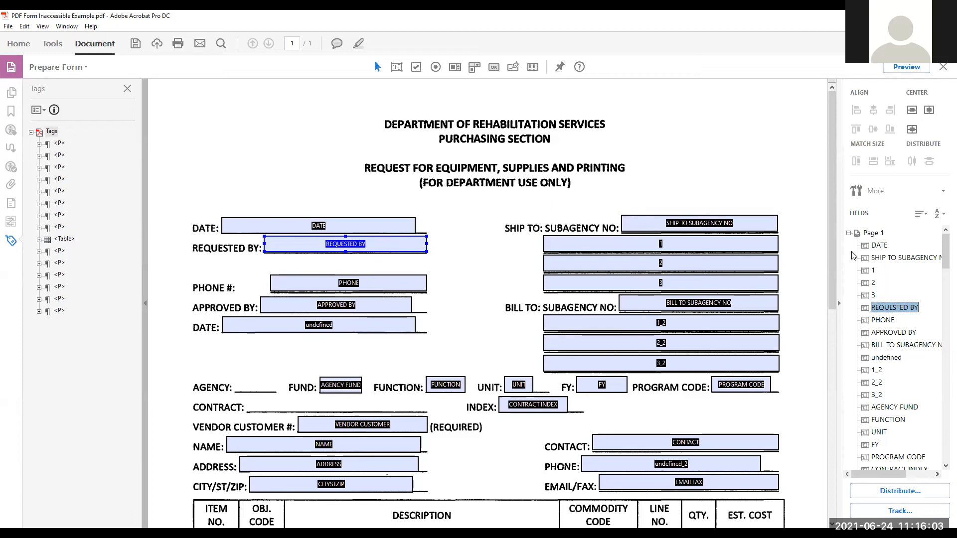
Recheck the field order around the ship-to lines in both directions, ending on PHONE
{"action": "key", "text": "Up"}
{"action": "key", "text": "Up"}
{"action": "key", "text": "Up"}
{"action": "key", "text": "Up"}
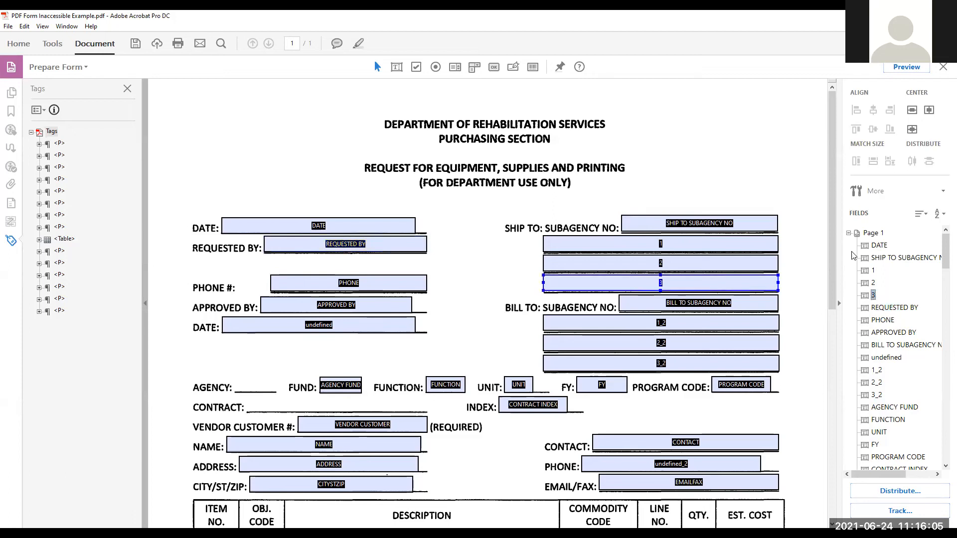
{"action": "key", "text": "Down"}
{"action": "key", "text": "Down"}
{"action": "key", "text": "Down"}
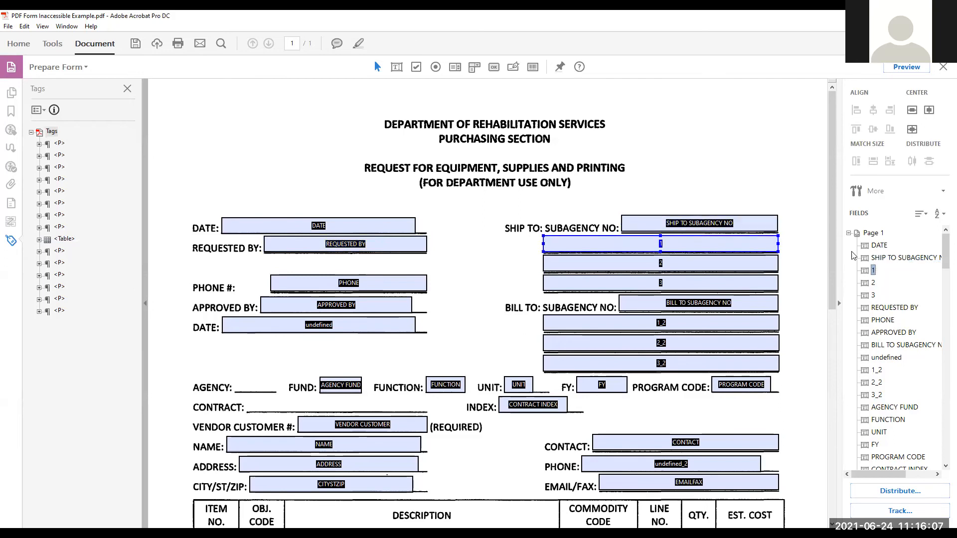
{"action": "key", "text": "Up"}
{"action": "key", "text": "Up"}
{"action": "key", "text": "Up"}
{"action": "key", "text": "Down"}
{"action": "key", "text": "Down"}
{"action": "key", "text": "Down"}
{"action": "key", "text": "Down"}
{"action": "key", "text": "Down"}
{"action": "key", "text": "Up"}
{"action": "key", "text": "Down"}
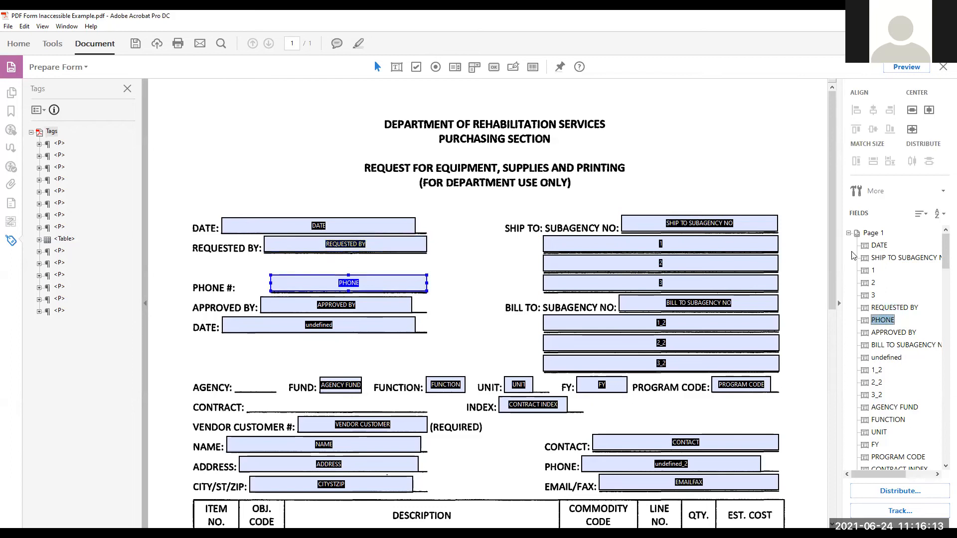
Check the field order from APPROVED BY through BILL TO SUBAGENCY NO and the bill-to lines, ending on the second date field
{"action": "key", "text": "Down"}
{"action": "key", "text": "Down"}
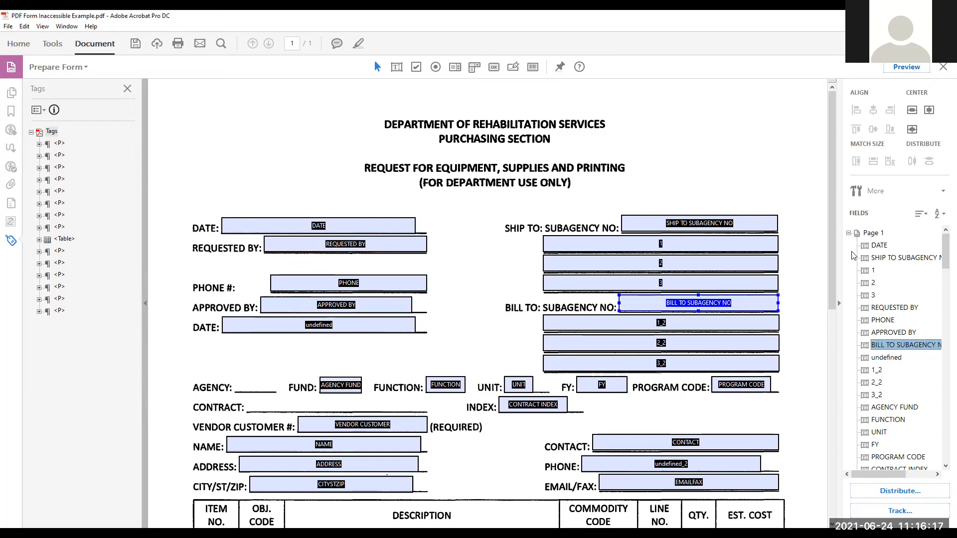
{"action": "key", "text": "Down"}
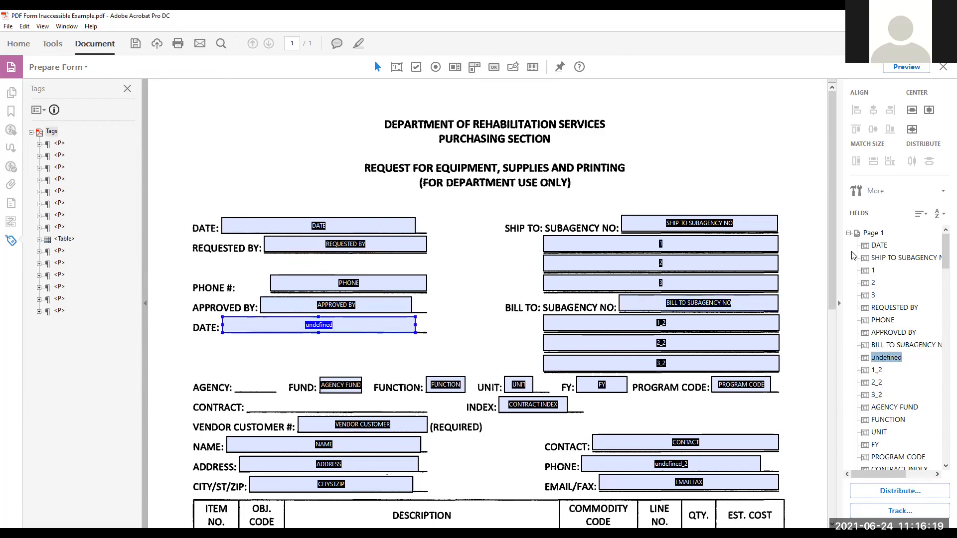
{"action": "key", "text": "Up"}
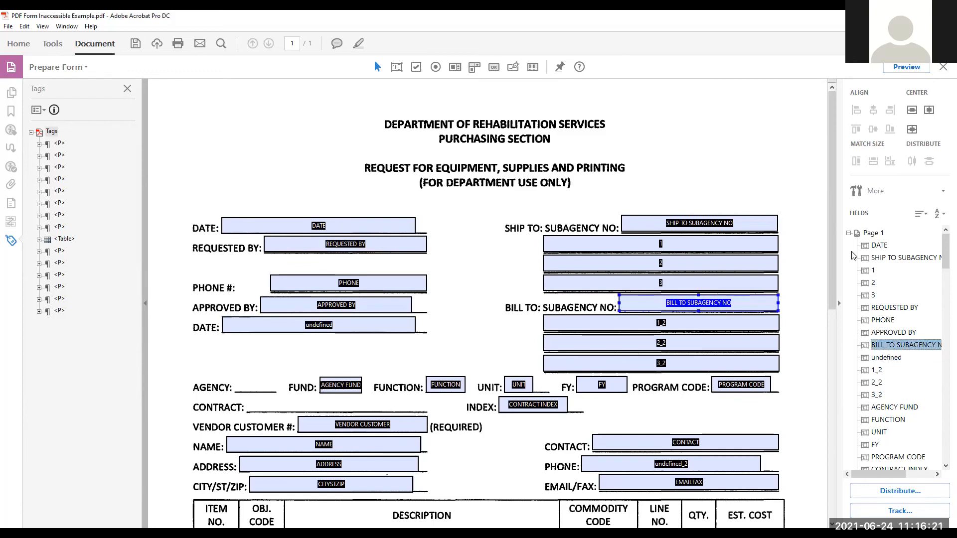
{"action": "key", "text": "Down"}
{"action": "key", "text": "Down"}
{"action": "key", "text": "Down"}
{"action": "key", "text": "Down"}
{"action": "key", "text": "Up"}
{"action": "key", "text": "Up"}
{"action": "key", "text": "Up"}
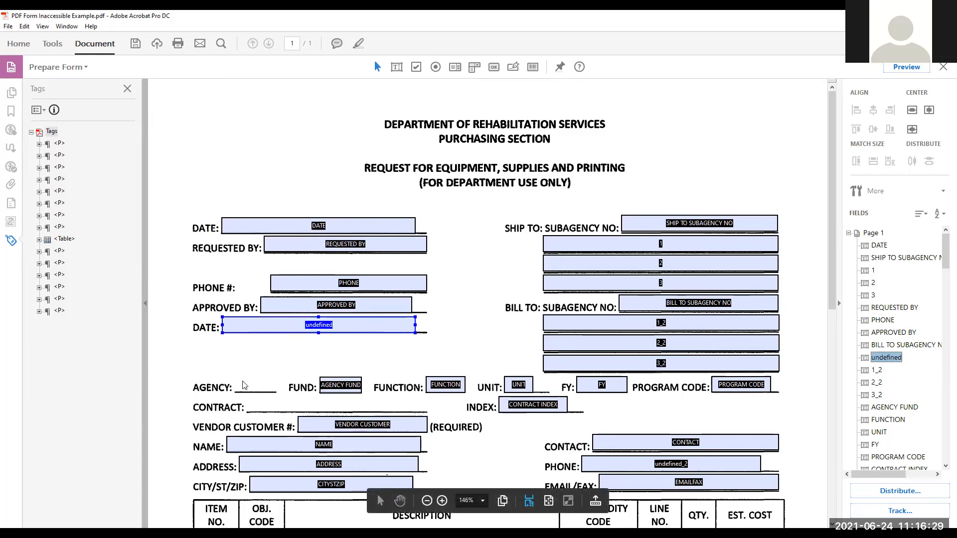
Examine the detected fields in the item table and return to the upper part of the form
{"action": "scroll", "coordinate": [427, 372], "scroll_direction": "down", "scroll_amount": 3}
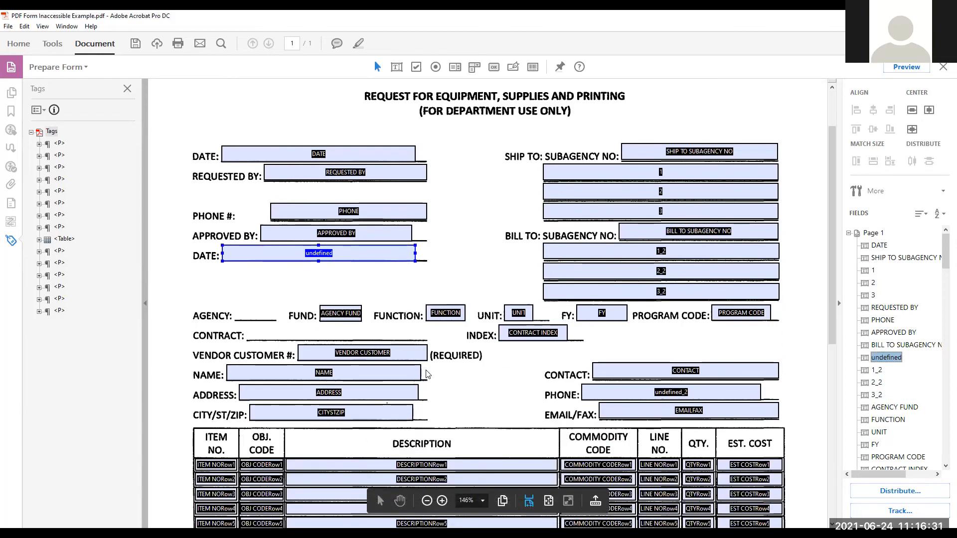
{"action": "scroll", "coordinate": [427, 372], "scroll_direction": "down", "scroll_amount": 5}
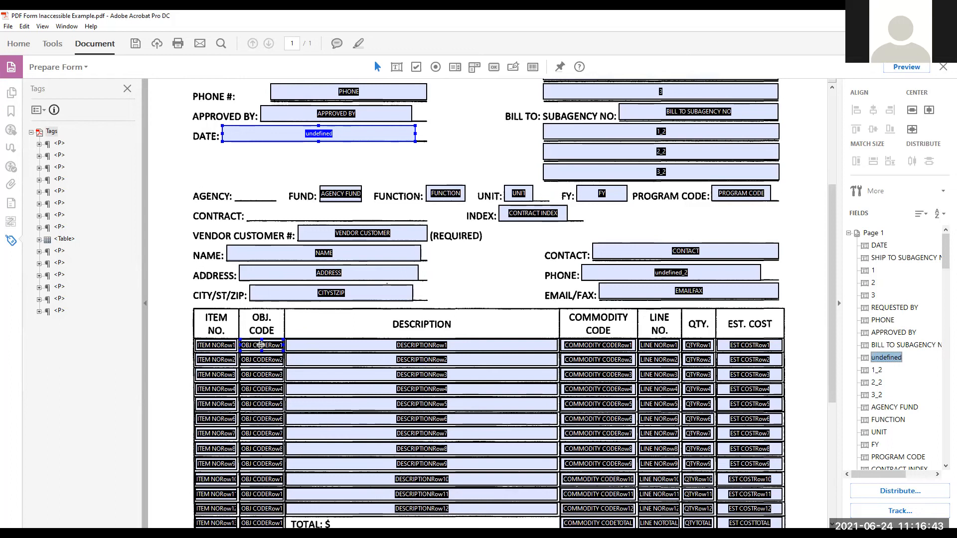
{"action": "scroll", "coordinate": [261, 345], "scroll_direction": "down", "scroll_amount": 1}
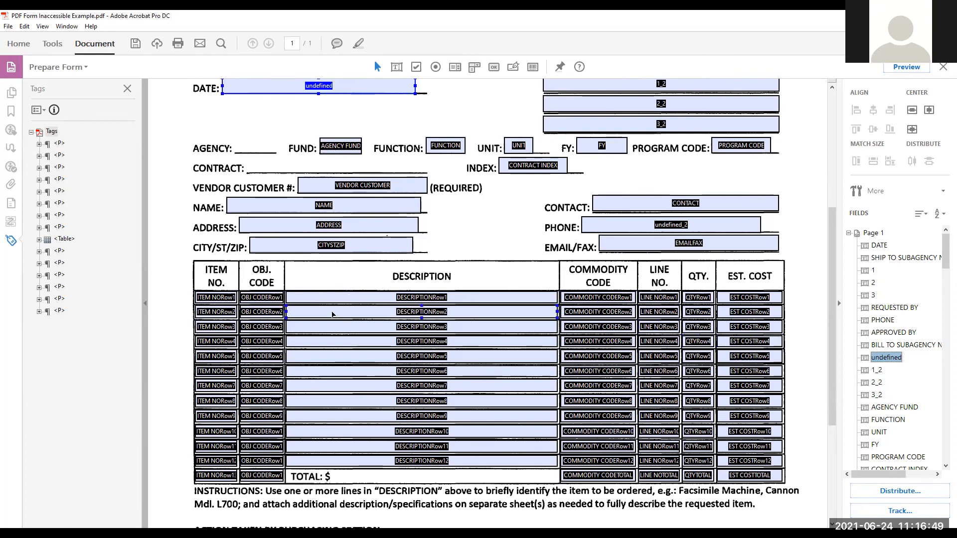
{"action": "left_click", "coordinate": [215, 295]}
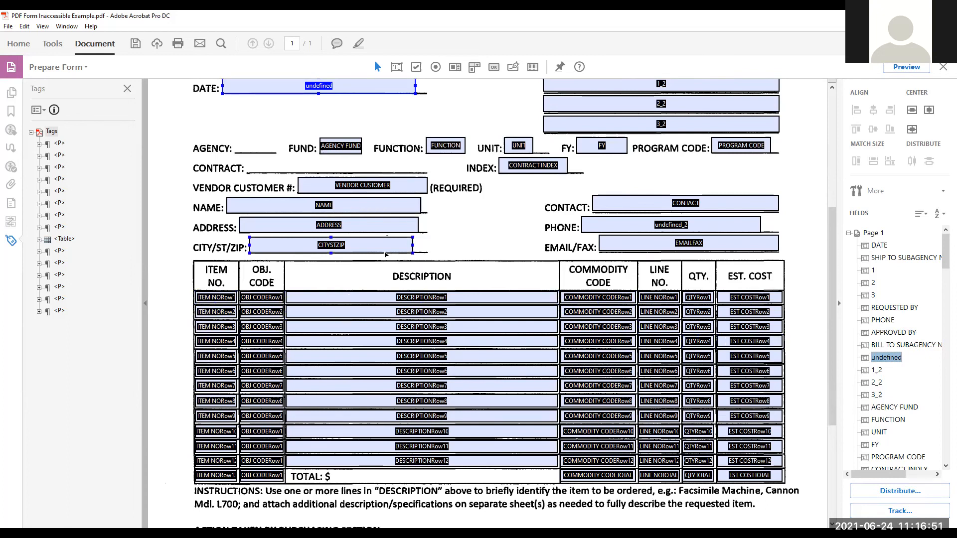
{"action": "scroll", "coordinate": [352, 146], "scroll_direction": "up", "scroll_amount": 5}
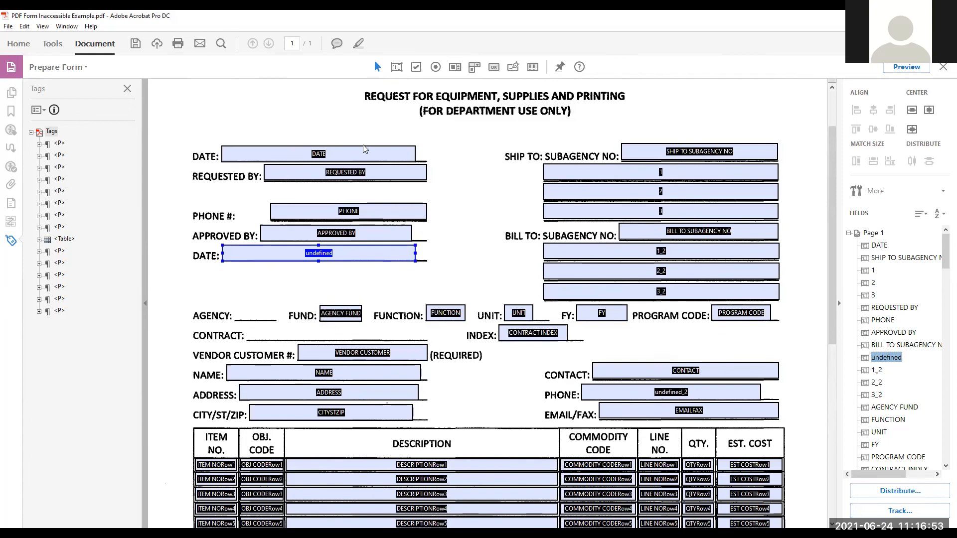
Review the name and tooltip in the DATE field's properties, then close them
{"action": "left_click", "coordinate": [364, 145]}
{"action": "left_click", "coordinate": [343, 155]}
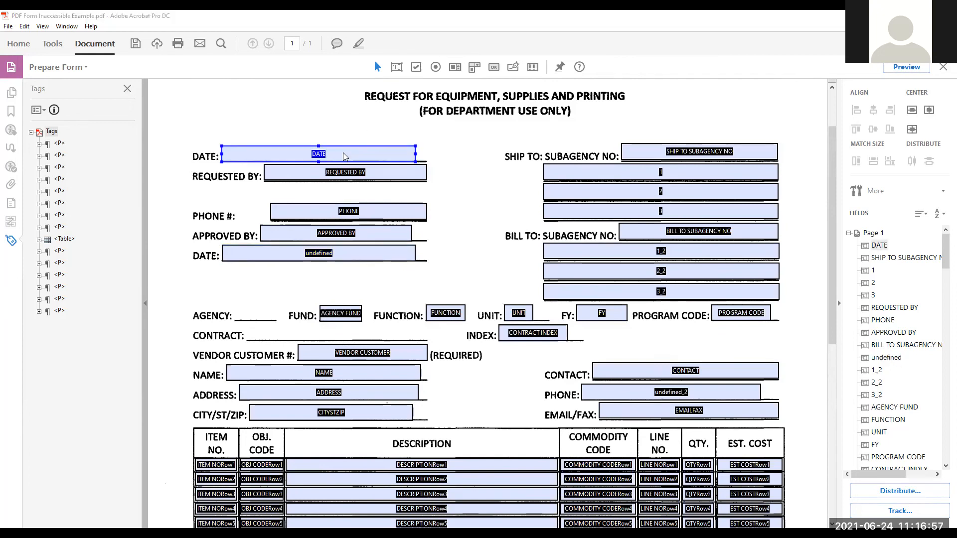
{"action": "right_click", "coordinate": [343, 152]}
{"action": "left_click", "coordinate": [349, 159]}
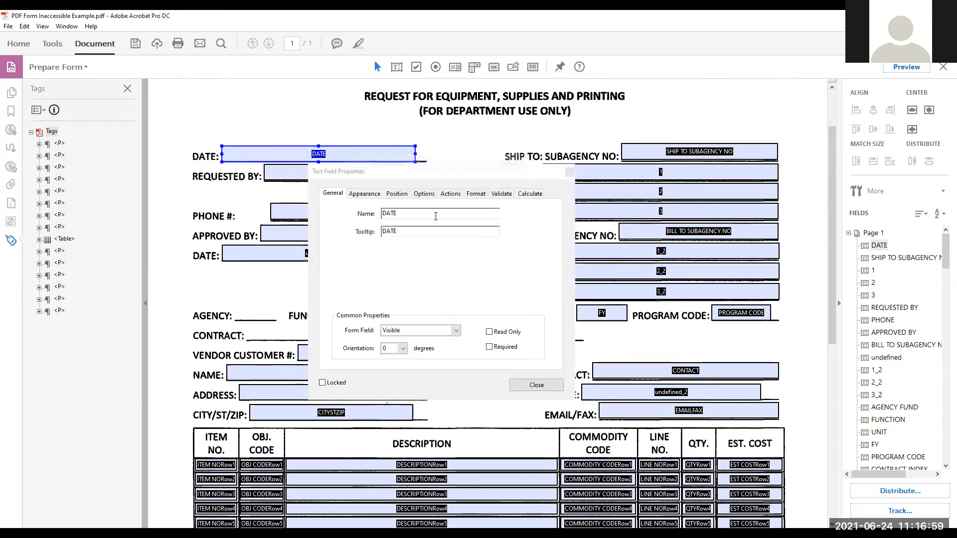
{"action": "left_click", "coordinate": [424, 232]}
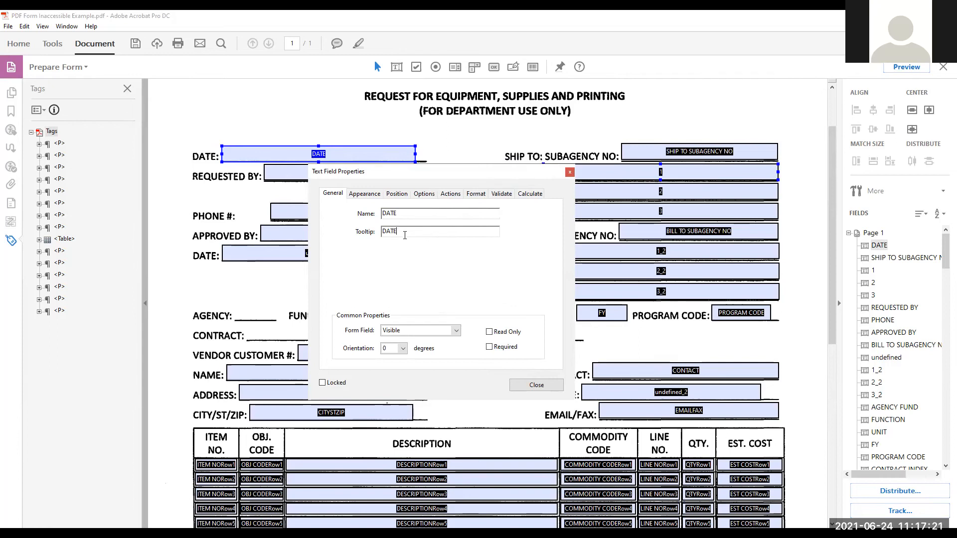
{"action": "left_click", "coordinate": [569, 172]}
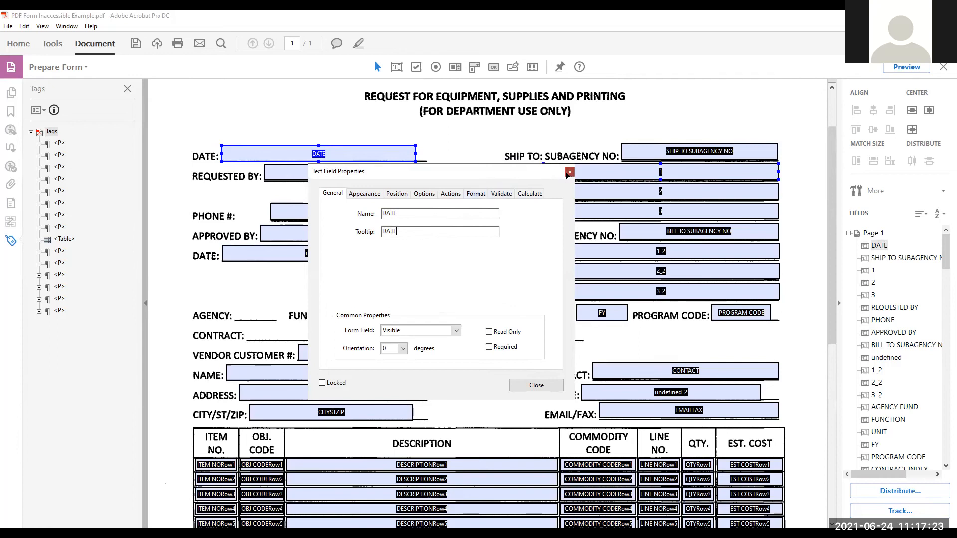
Review the name and tooltip in the SHIP TO SUBAGENCY NO field's properties, then close them
{"action": "left_click", "coordinate": [646, 151]}
{"action": "right_click", "coordinate": [647, 151]}
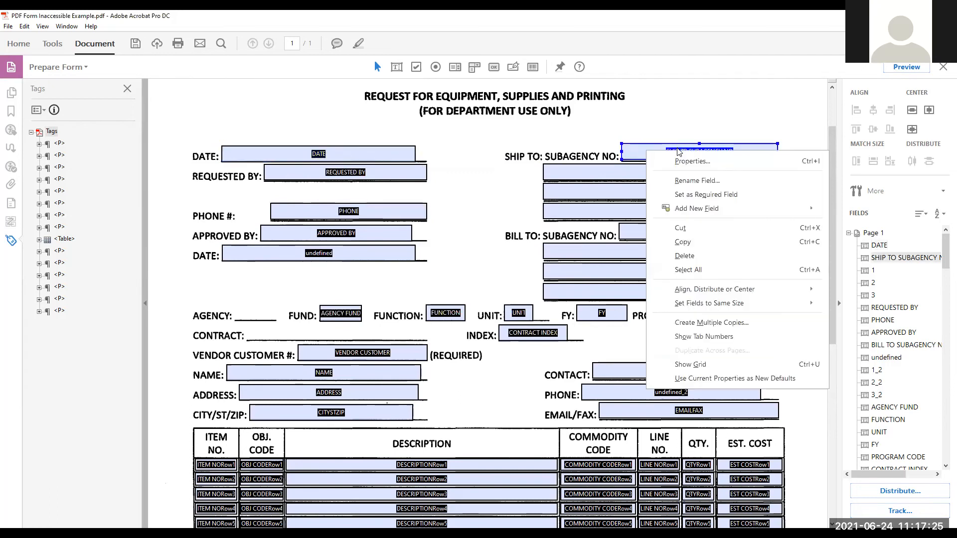
{"action": "left_click", "coordinate": [684, 158]}
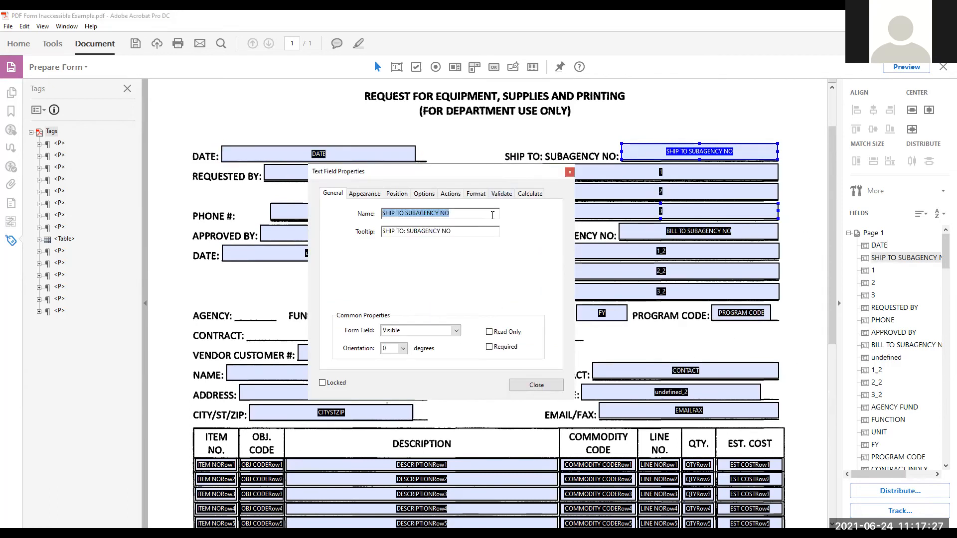
{"action": "left_click", "coordinate": [462, 233]}
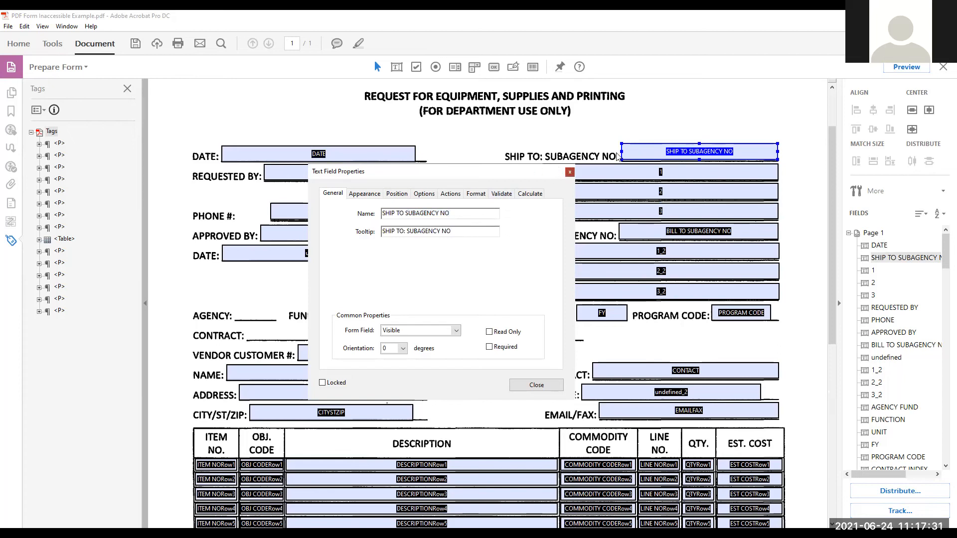
{"action": "key", "text": "Return"}
Set the tooltip of field 1, the first ship-to line, to "Ship to Subagency No Line [1]"
{"action": "left_click", "coordinate": [609, 169]}
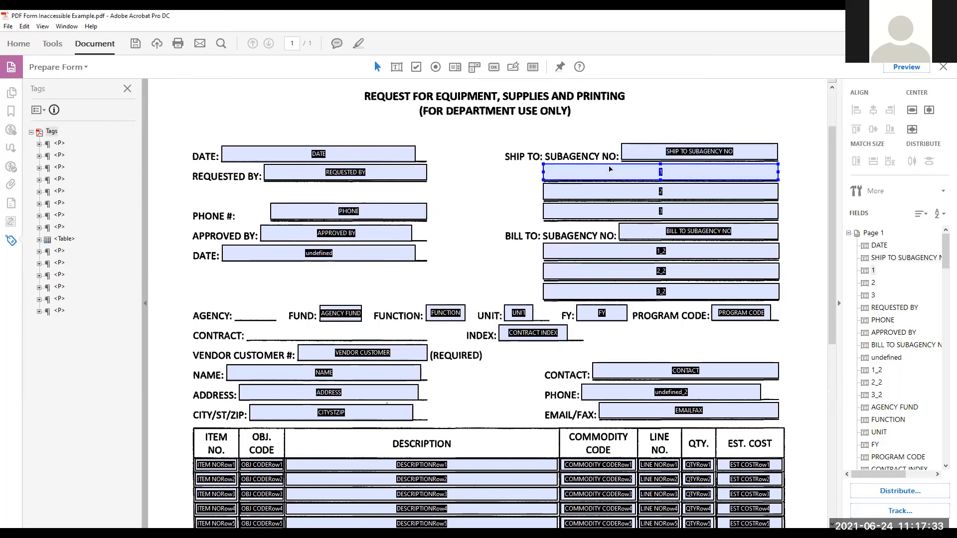
{"action": "right_click", "coordinate": [621, 171]}
{"action": "left_click", "coordinate": [646, 179]}
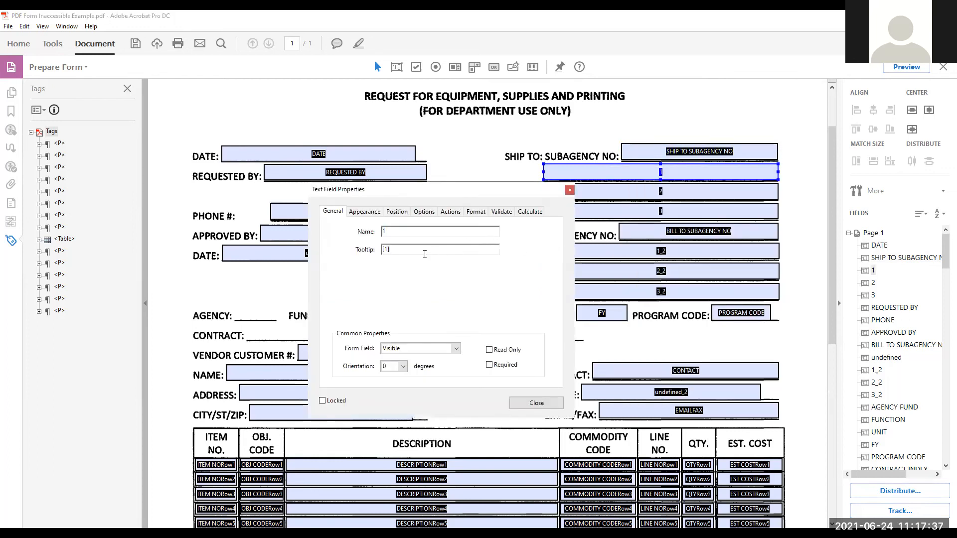
{"action": "key", "text": "Left"}
{"action": "key", "text": "Left"}
{"action": "type", "text": "Ship to SubA"}
{"action": "key", "text": "BackSpace"}
{"action": "type", "text": "agency No Line"}
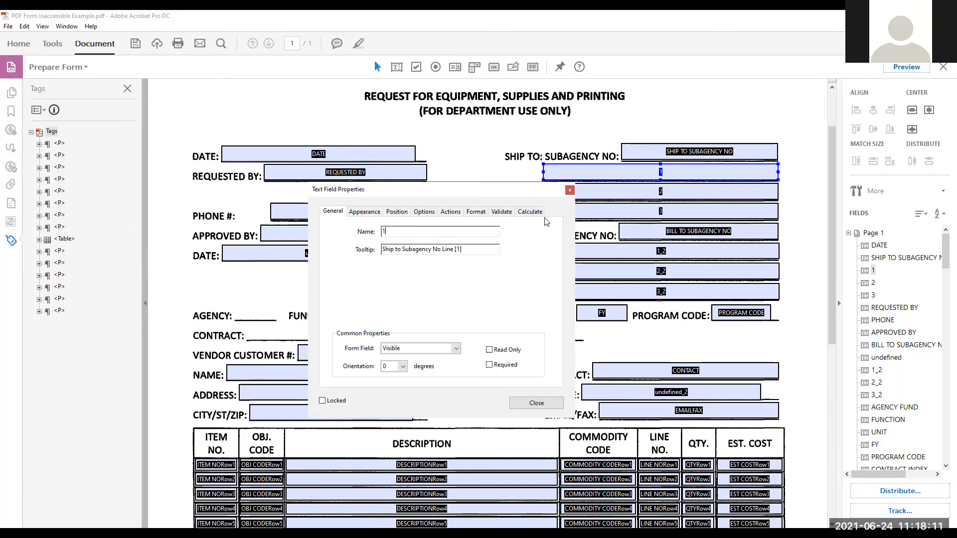
{"action": "left_click", "coordinate": [540, 403]}
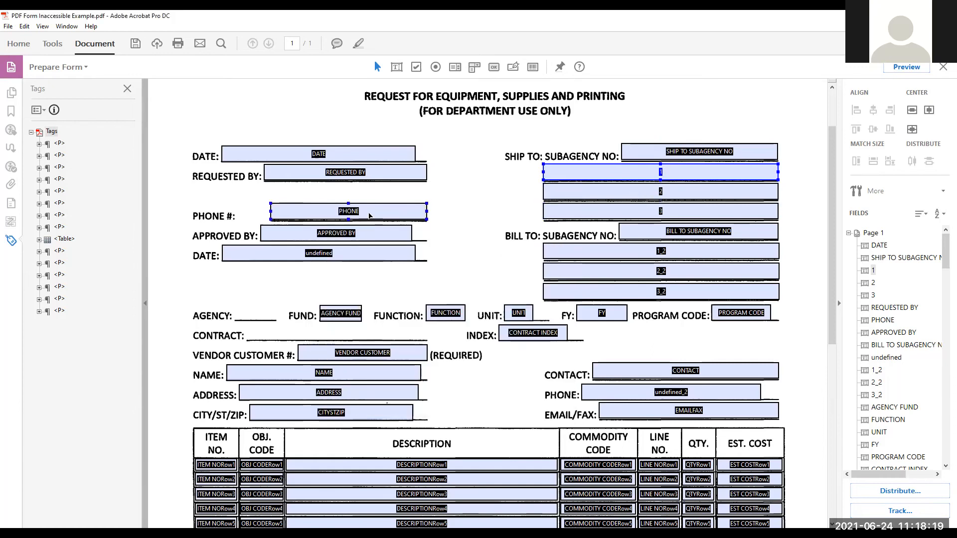
Review the name and tooltip in the PHONE field's properties, then close them
{"action": "double_click", "coordinate": [370, 215]}
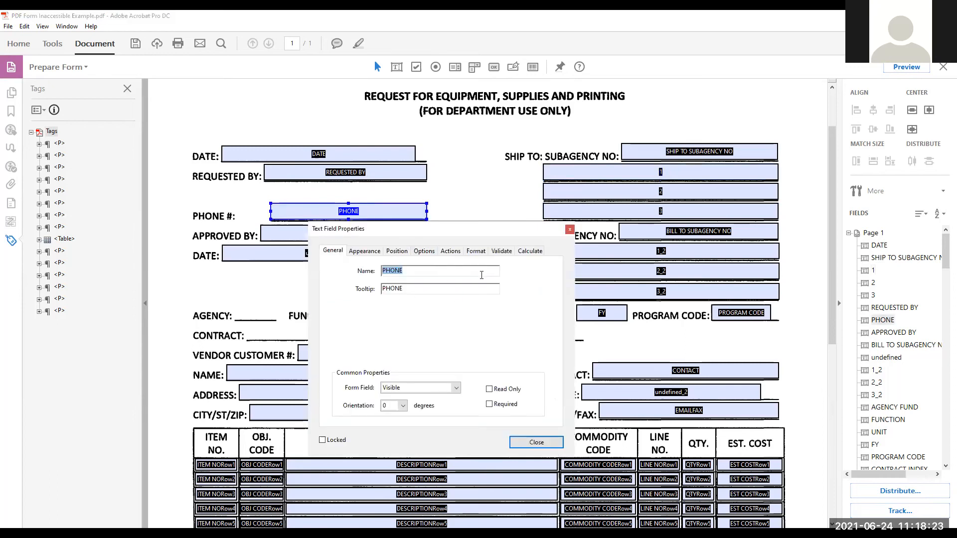
{"action": "left_click", "coordinate": [570, 229]}
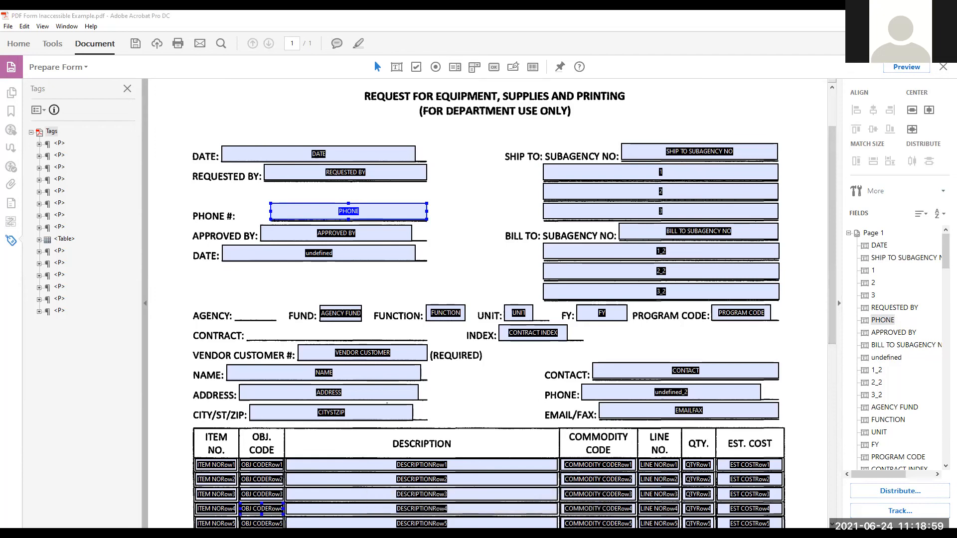
Dismiss the dialog about reading an untagged document and switch to Blank PO Oasis Fillable.pdf
{"action": "key", "text": "Escape"}
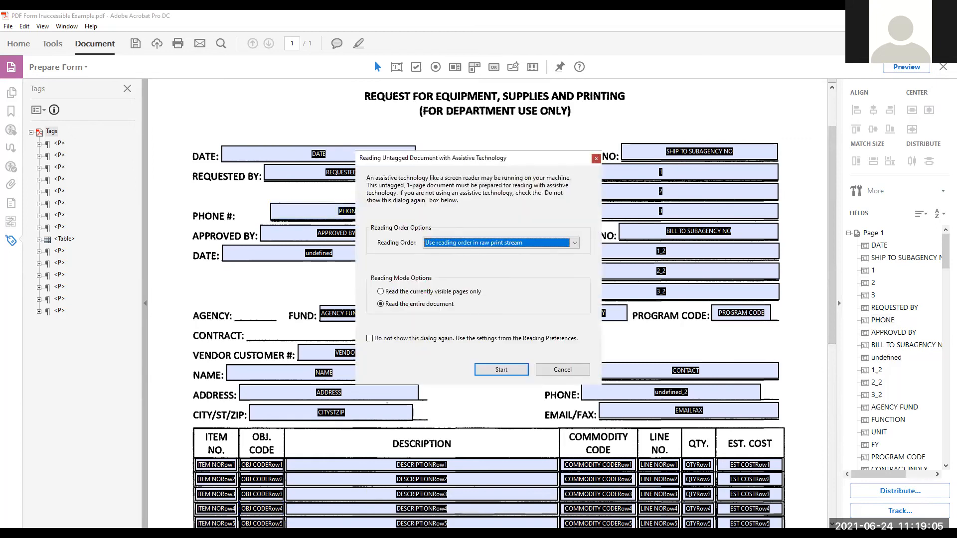
{"action": "key", "text": "Escape"}
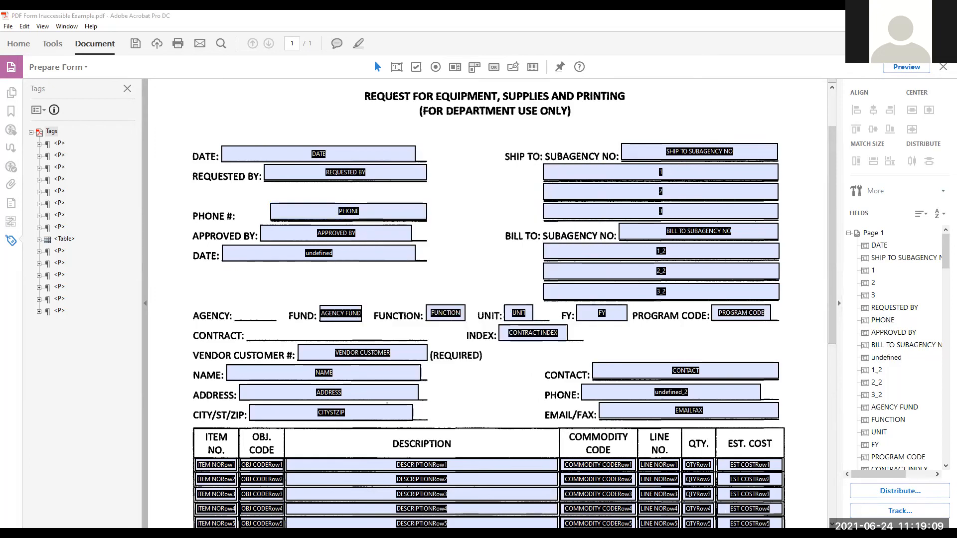
{"action": "key", "text": "alt+Tab"}
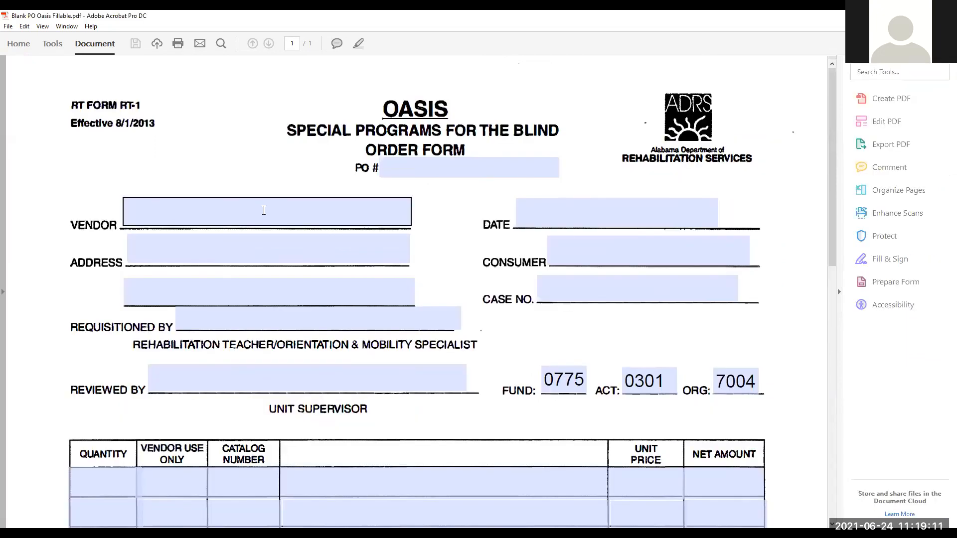
Check the VENDOR and PO # fields of the order form by placing the cursor in each
{"action": "left_click", "coordinate": [229, 204]}
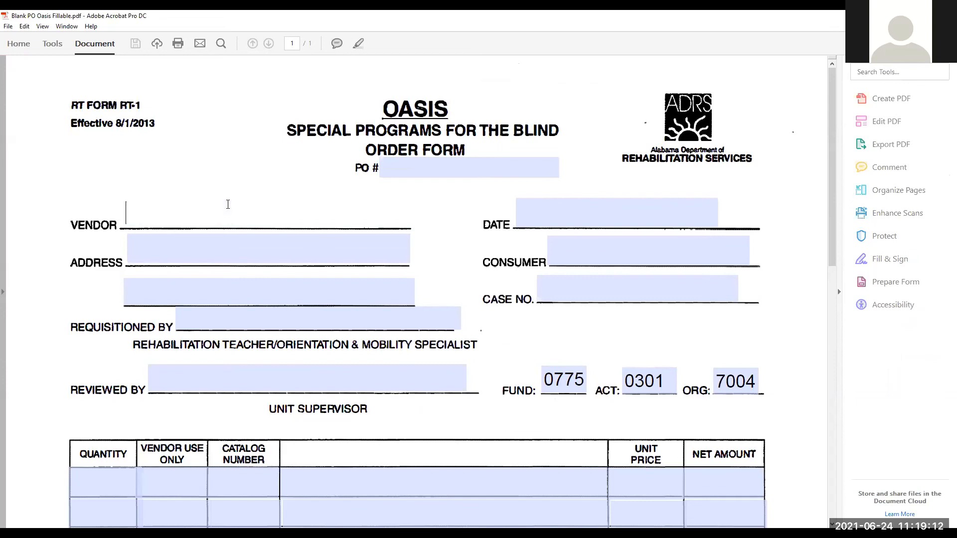
{"action": "left_click", "coordinate": [432, 229]}
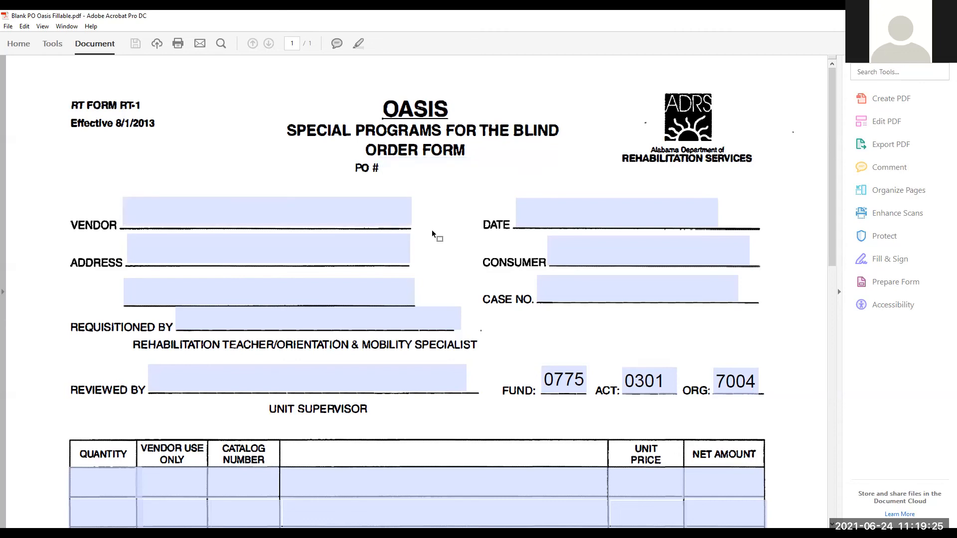
{"action": "left_click", "coordinate": [402, 171]}
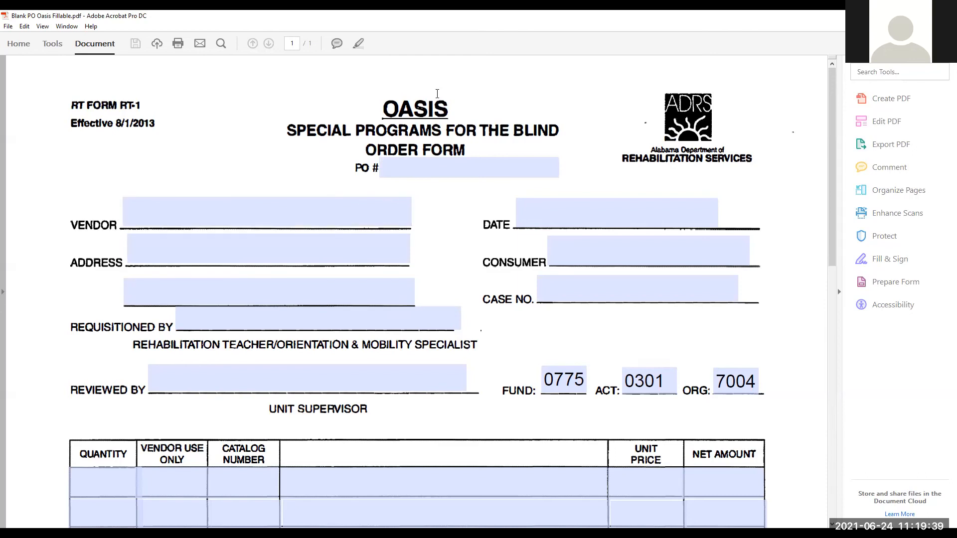
{"action": "key", "text": "alt+Tab"}
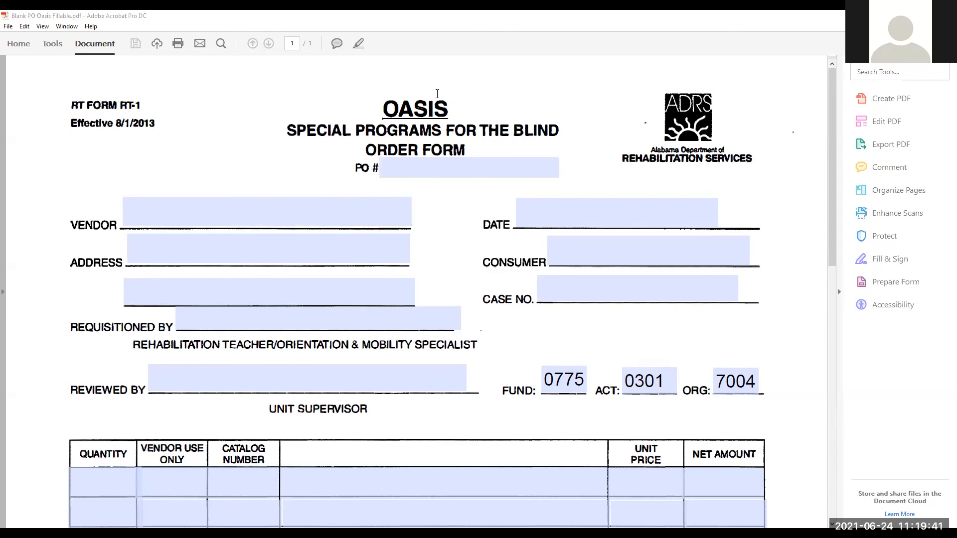
{"action": "mouse_move", "coordinate": [307, 497]}
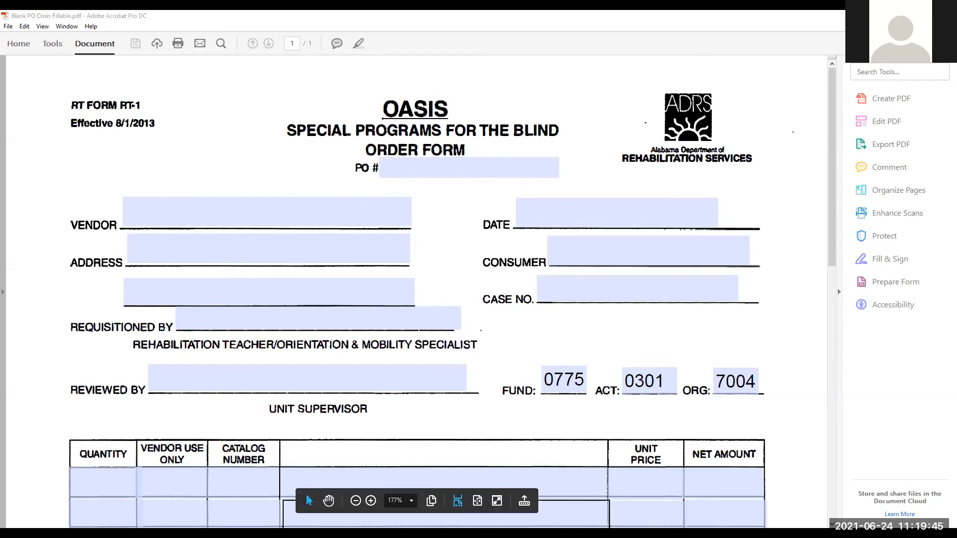
{"action": "key", "text": "shift+Tab"}
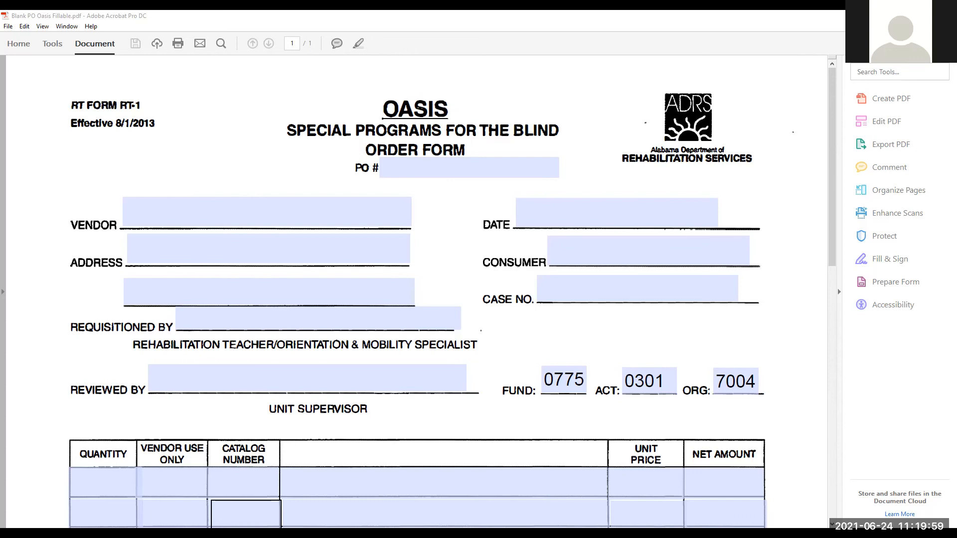
Switch to TEST.pdf and check the focus order between the NAME and AGE fields on page 1
{"action": "left_click", "coordinate": [691, 405]}
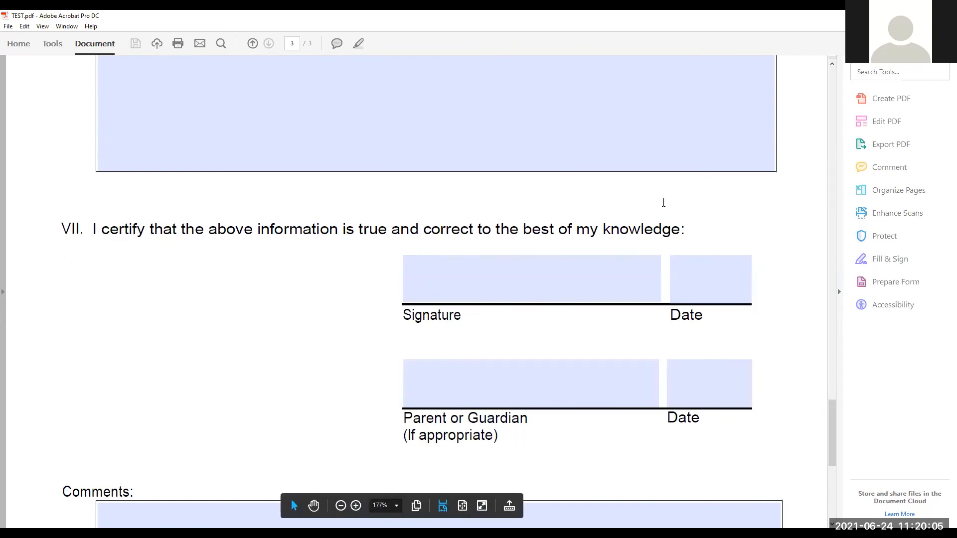
{"action": "scroll", "coordinate": [663, 202], "scroll_direction": "up", "scroll_amount": 12}
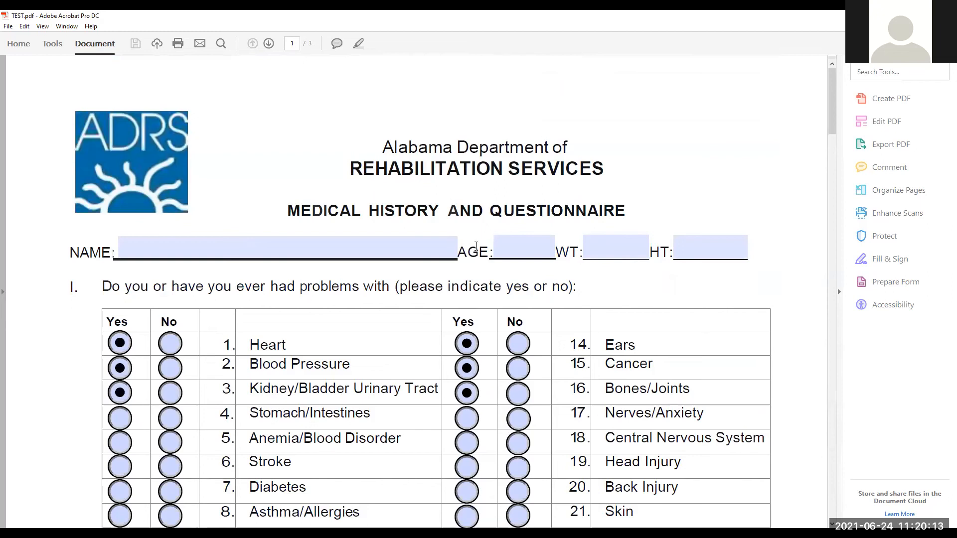
{"action": "scroll", "coordinate": [476, 246], "scroll_direction": "down", "scroll_amount": 1}
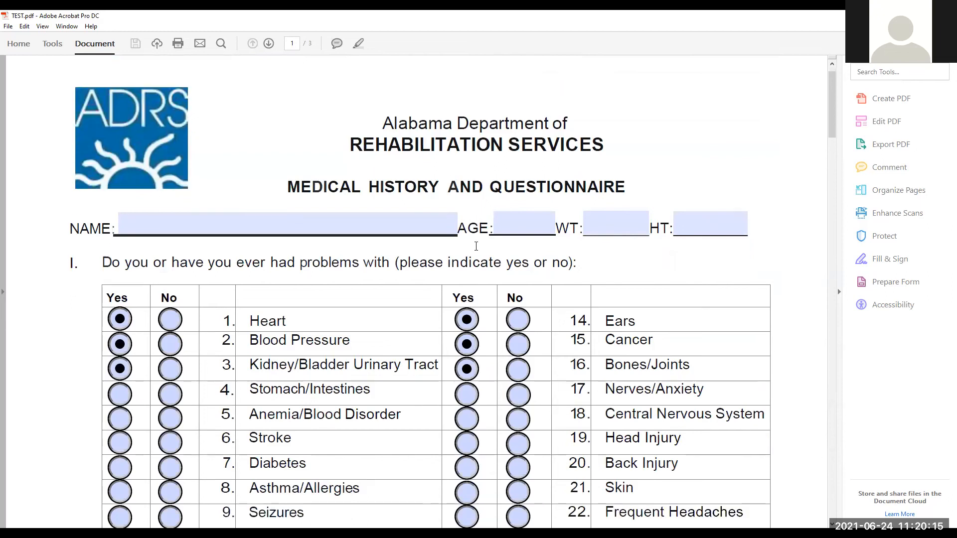
{"action": "left_click", "coordinate": [293, 225]}
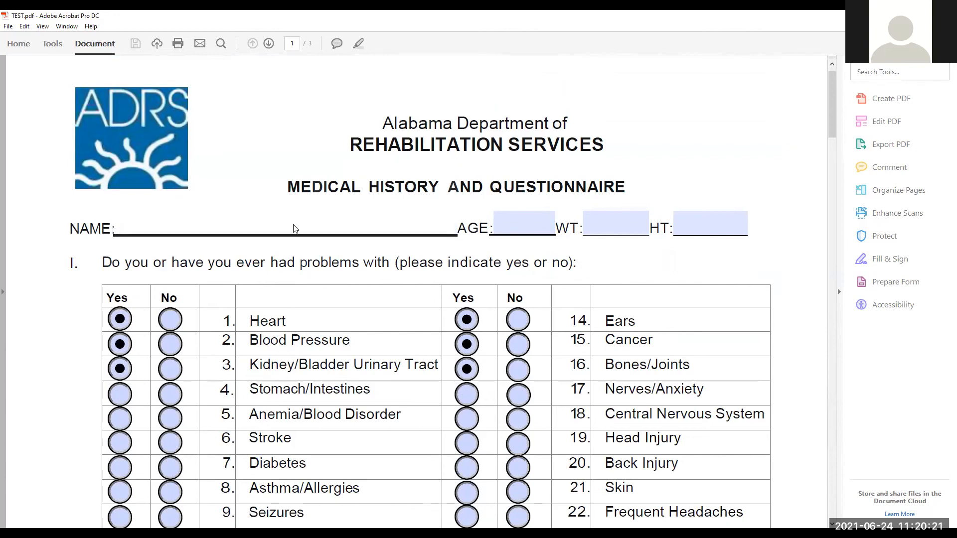
{"action": "left_click", "coordinate": [520, 219]}
{"action": "key", "text": "shift+Tab"}
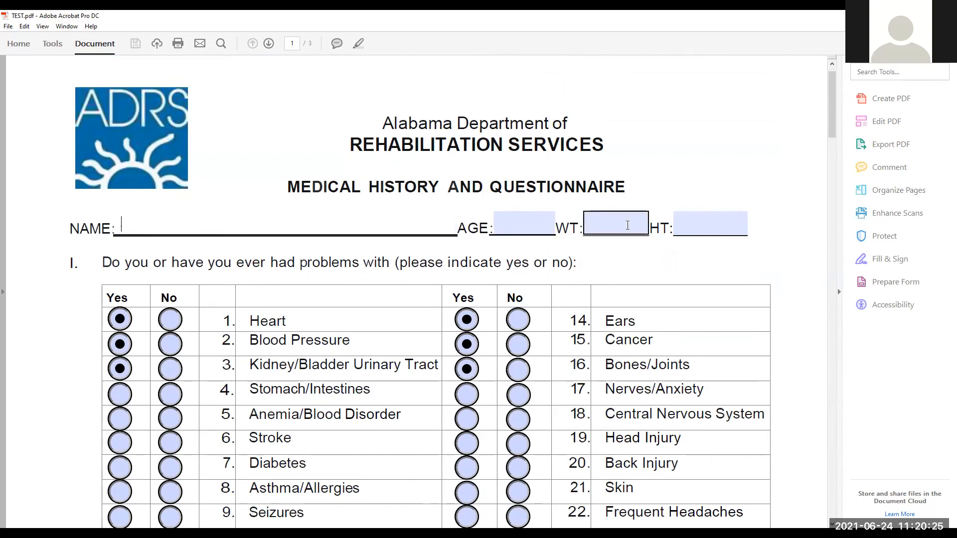
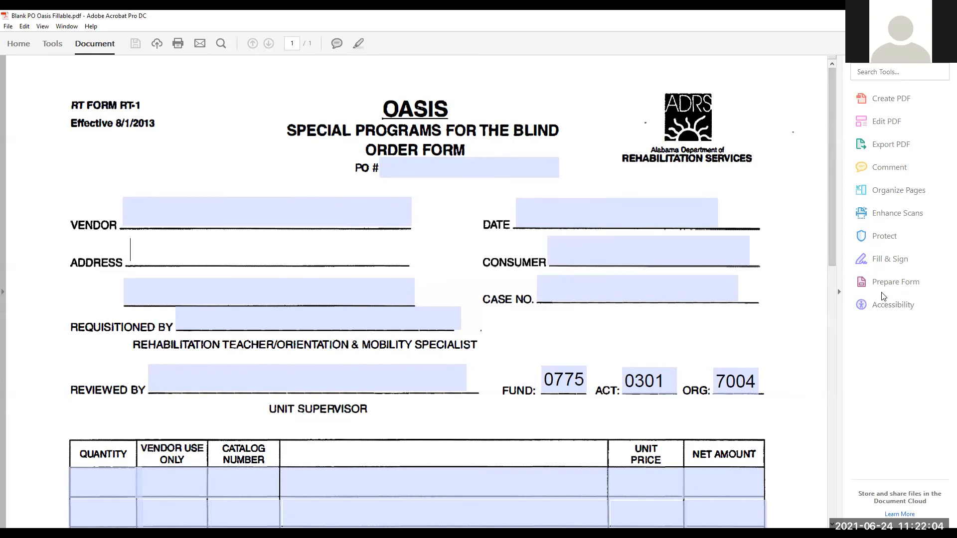
Review the order of the prepared form fields in Blank PO Oasis Fillable.pdf and move Address Line 2 directly after Address
{"action": "left_click", "coordinate": [908, 285]}
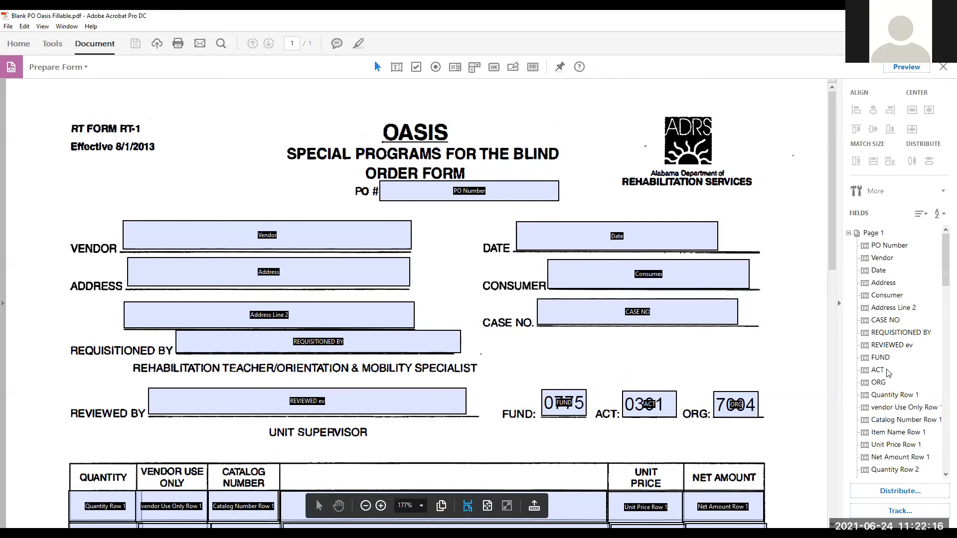
{"action": "left_click", "coordinate": [350, 248]}
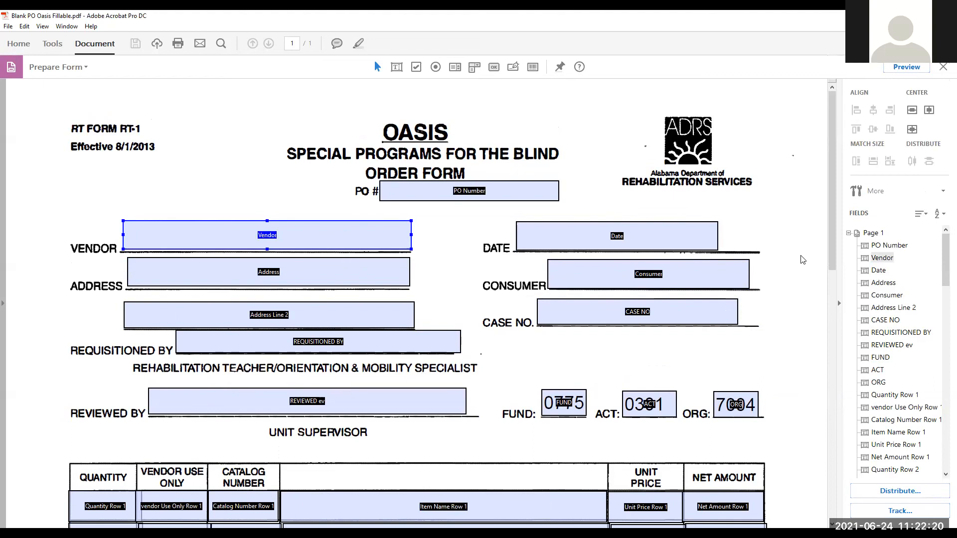
{"action": "left_click", "coordinate": [897, 246]}
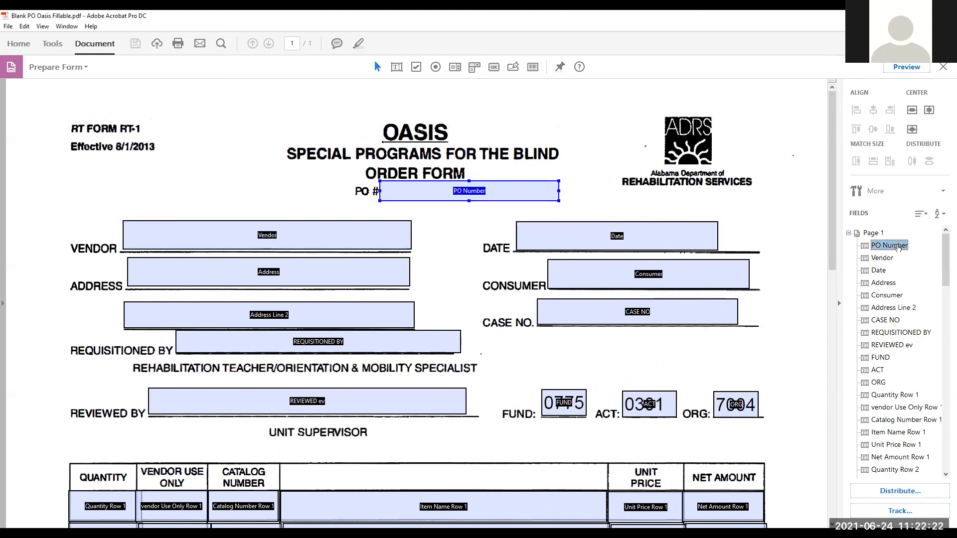
{"action": "key", "text": "Down"}
{"action": "key", "text": "Down"}
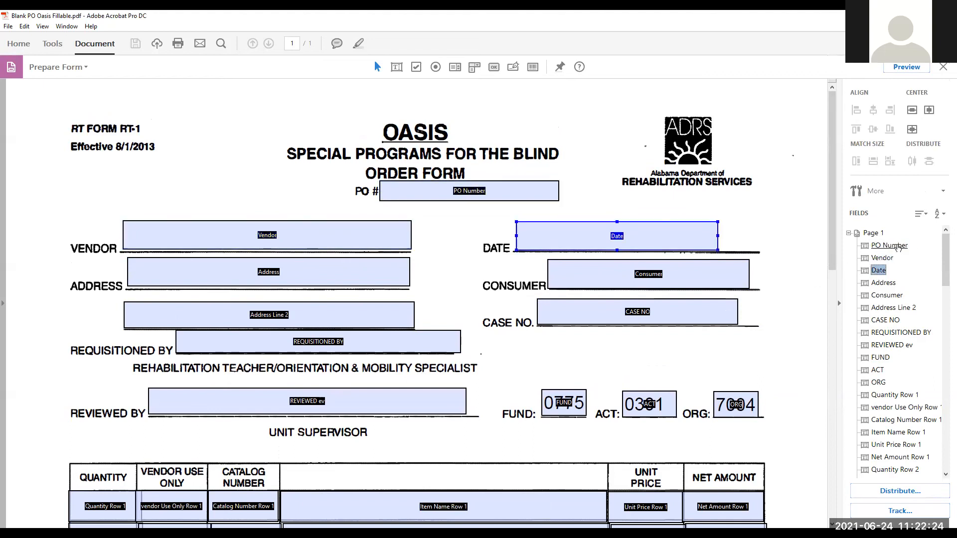
{"action": "key", "text": "Down"}
{"action": "key", "text": "Down"}
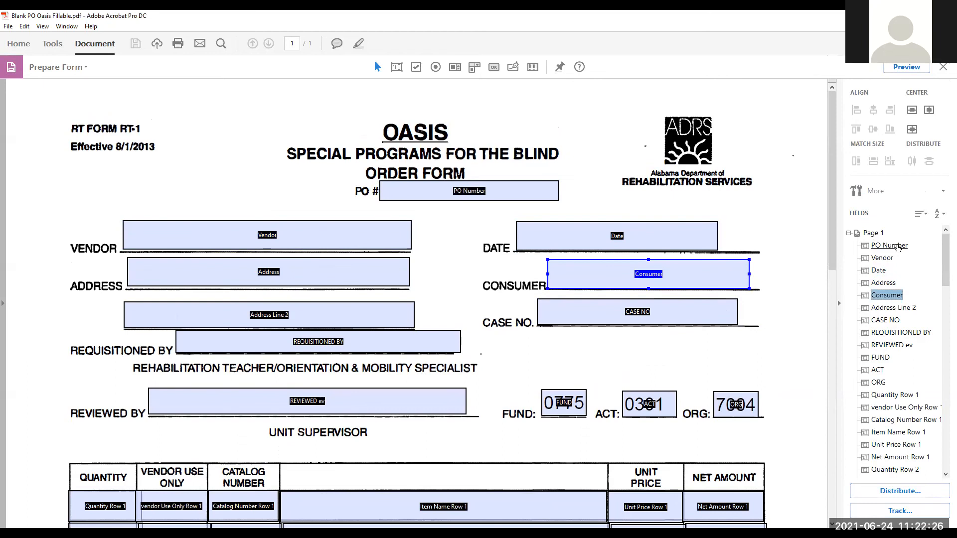
{"action": "key", "text": "Up"}
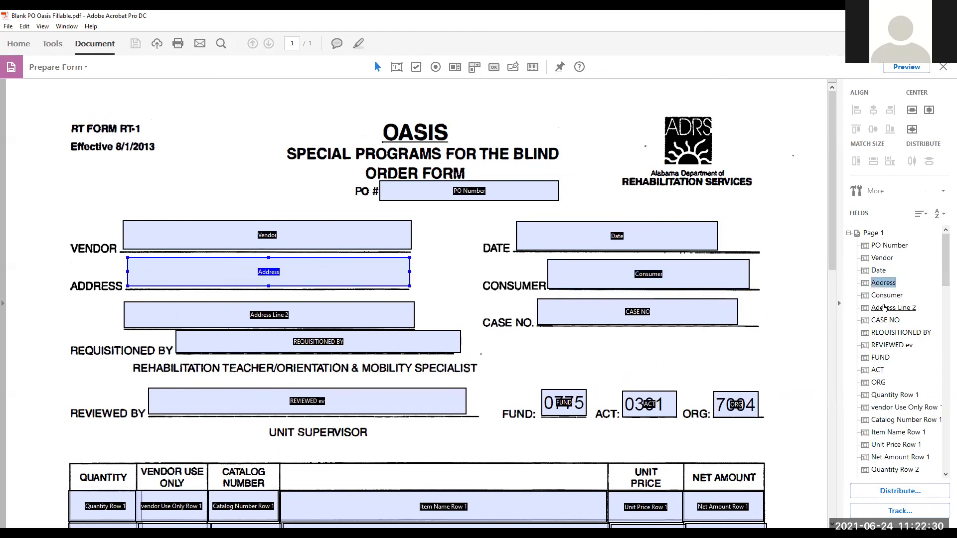
{"action": "left_click_drag", "start_coordinate": [889, 309], "coordinate": [889, 289]}
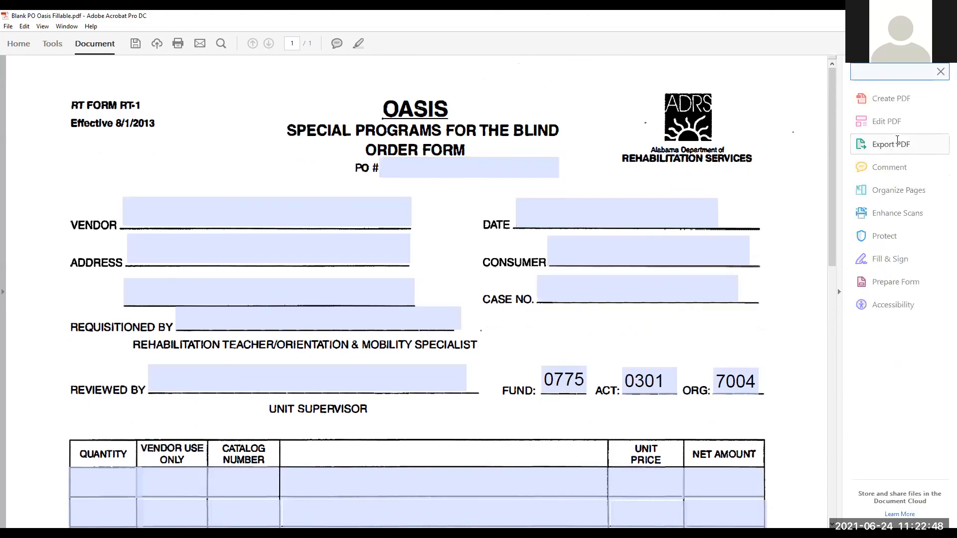
Test the focus order of the order form's header fields from PO # through REVIEWED BY
{"action": "left_click", "coordinate": [438, 168]}
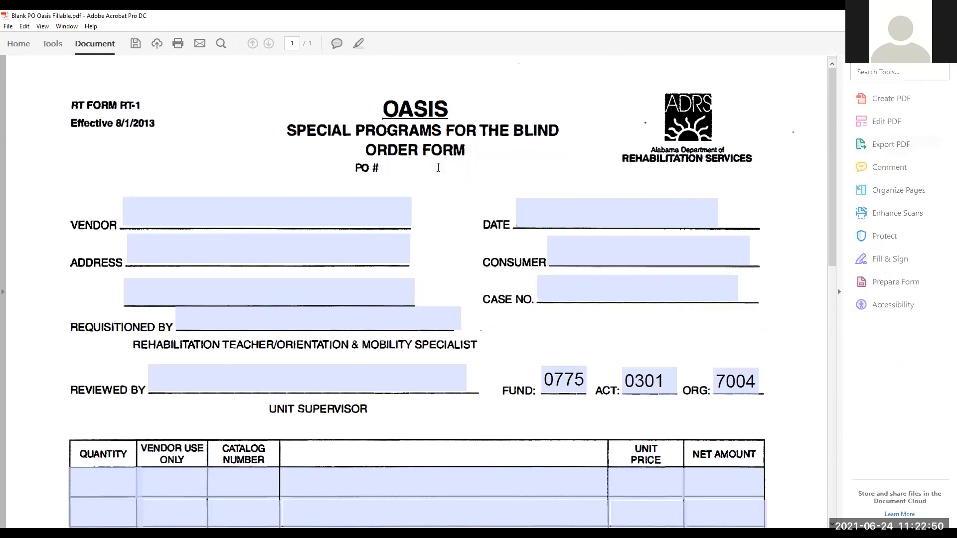
{"action": "key", "text": "Tab"}
{"action": "key", "text": "Tab"}
{"action": "key", "text": "Tab"}
{"action": "key", "text": "Tab"}
{"action": "key", "text": "Tab"}
{"action": "key", "text": "Tab"}
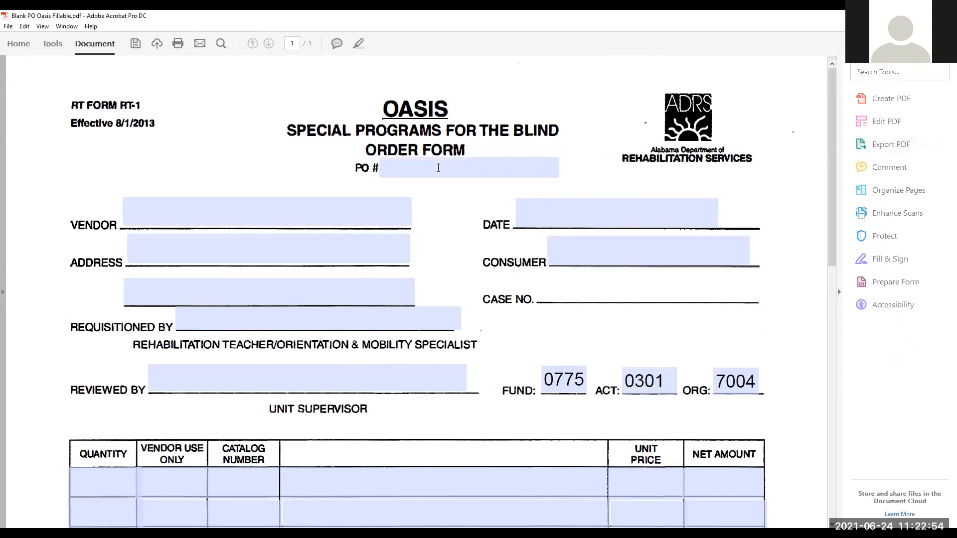
{"action": "key", "text": "Tab"}
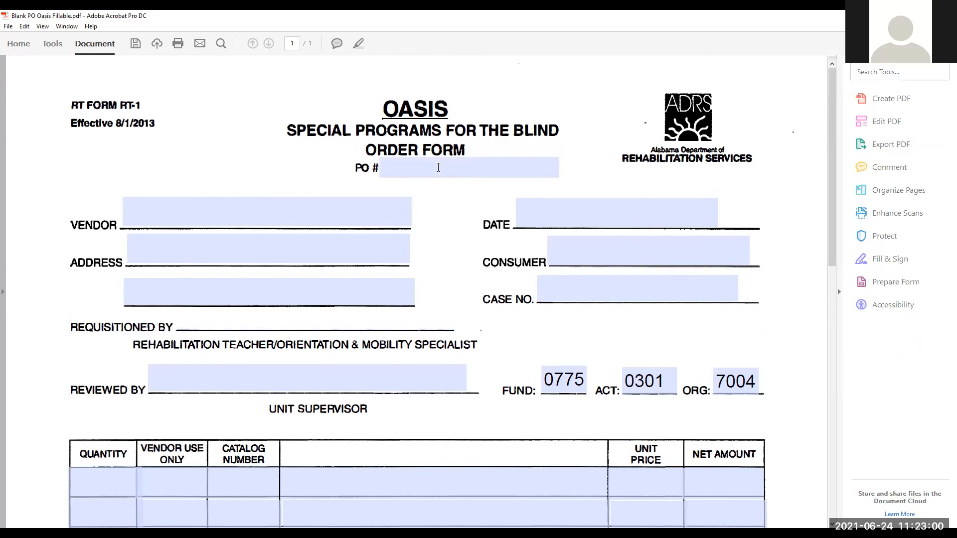
{"action": "key", "text": "Tab"}
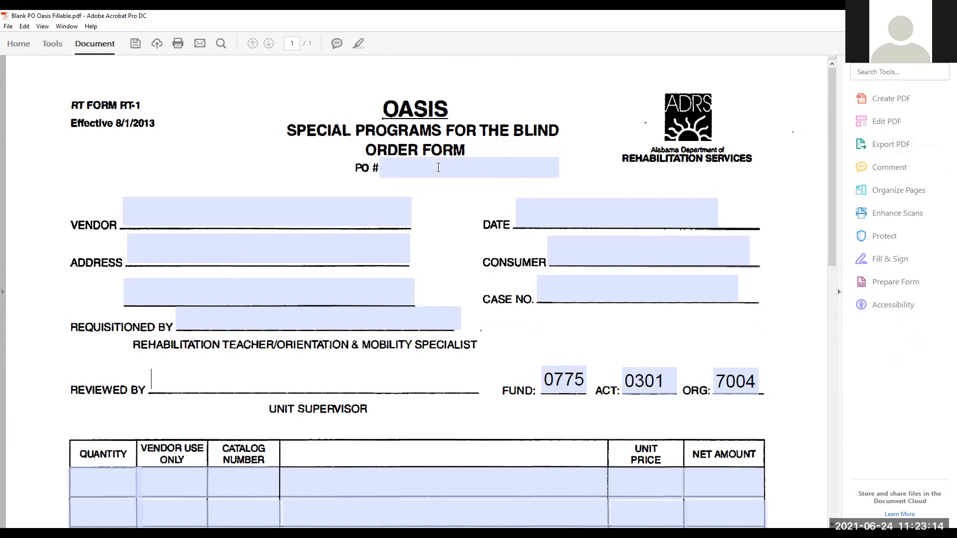
Test the focus order from the FUND field through every row of the order table to the shipping fields below it
{"action": "key", "text": "Tab"}
{"action": "key", "text": "Tab"}
{"action": "key", "text": "Tab"}
{"action": "key", "text": "Tab"}
{"action": "key", "text": "Tab"}
{"action": "key", "text": "Tab"}
{"action": "key", "text": "Tab"}
{"action": "key", "text": "Tab"}
{"action": "key", "text": "Tab"}
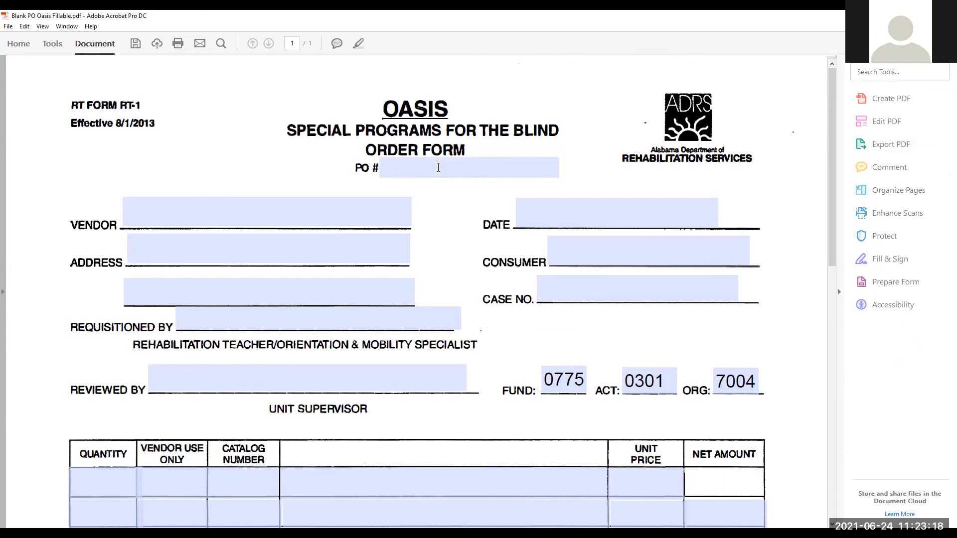
{"action": "key", "text": "Tab"}
{"action": "key", "text": "Tab"}
{"action": "key", "text": "Tab"}
{"action": "key", "text": "Tab"}
{"action": "key", "text": "Tab"}
{"action": "key", "text": "Tab"}
{"action": "key", "text": "Tab"}
{"action": "key", "text": "Tab"}
{"action": "key", "text": "Tab"}
{"action": "key", "text": "Tab"}
{"action": "key", "text": "Tab"}
{"action": "key", "text": "Tab"}
{"action": "key", "text": "Tab"}
{"action": "key", "text": "Tab"}
{"action": "key", "text": "Tab"}
{"action": "key", "text": "Tab"}
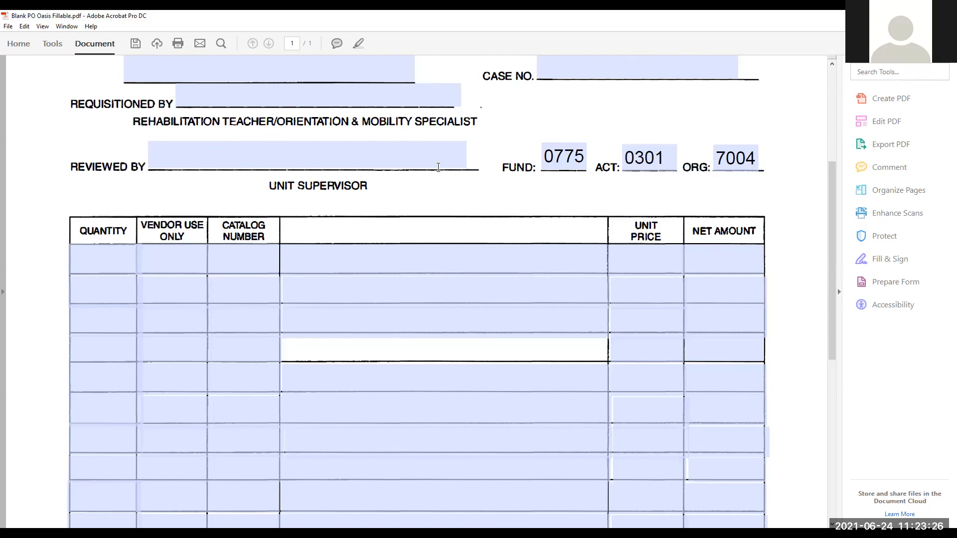
{"action": "key", "text": "Tab"}
{"action": "key", "text": "Tab"}
{"action": "key", "text": "Tab"}
{"action": "key", "text": "Tab"}
{"action": "key", "text": "Tab"}
{"action": "key", "text": "Tab"}
{"action": "key", "text": "Tab"}
{"action": "key", "text": "Tab"}
{"action": "key", "text": "Tab"}
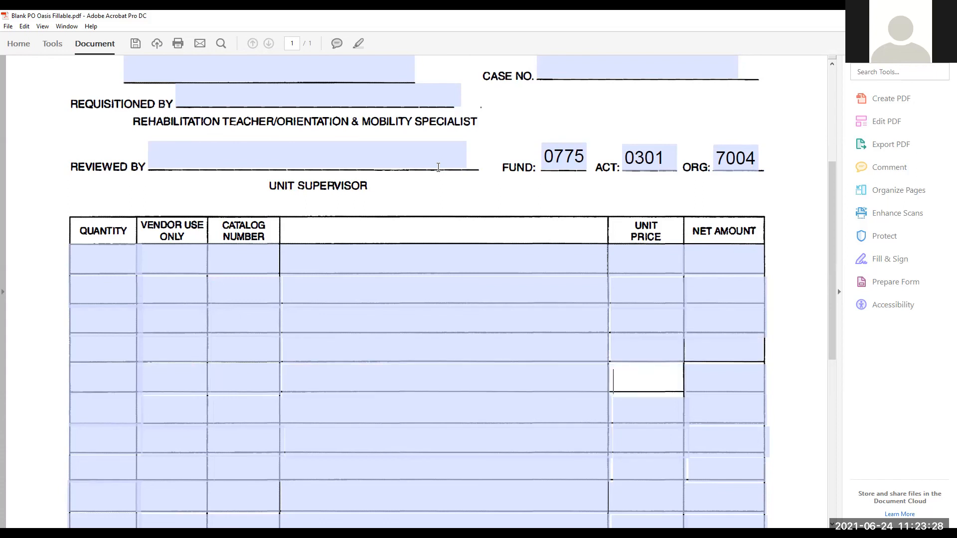
{"action": "key", "text": "Tab"}
{"action": "key", "text": "Tab"}
{"action": "key", "text": "Tab"}
{"action": "key", "text": "Tab"}
{"action": "key", "text": "Tab"}
{"action": "key", "text": "Tab"}
{"action": "key", "text": "Tab"}
{"action": "key", "text": "Tab"}
{"action": "key", "text": "Tab"}
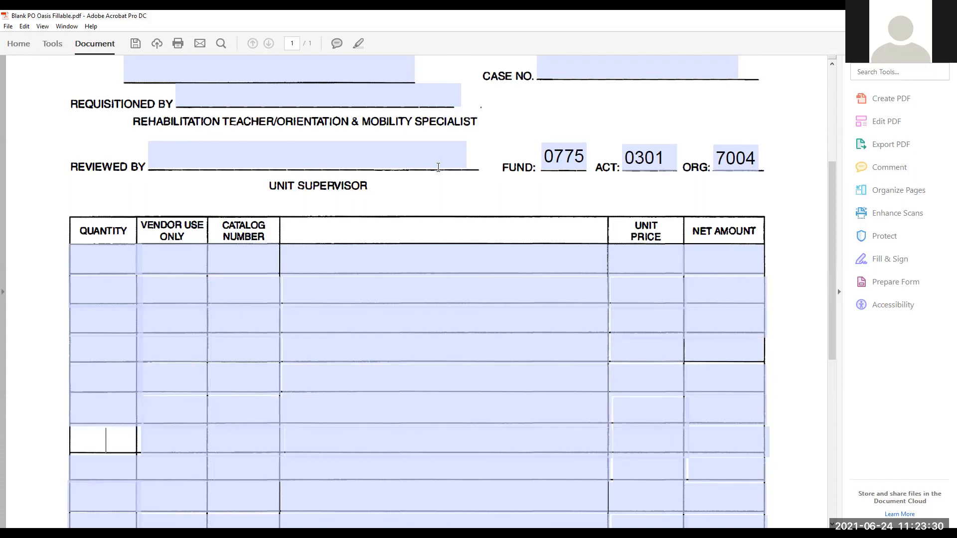
{"action": "key", "text": "Tab"}
{"action": "key", "text": "Tab"}
{"action": "key", "text": "Tab"}
{"action": "key", "text": "Tab"}
{"action": "key", "text": "Tab"}
{"action": "key", "text": "Tab"}
{"action": "key", "text": "Tab"}
{"action": "key", "text": "Tab"}
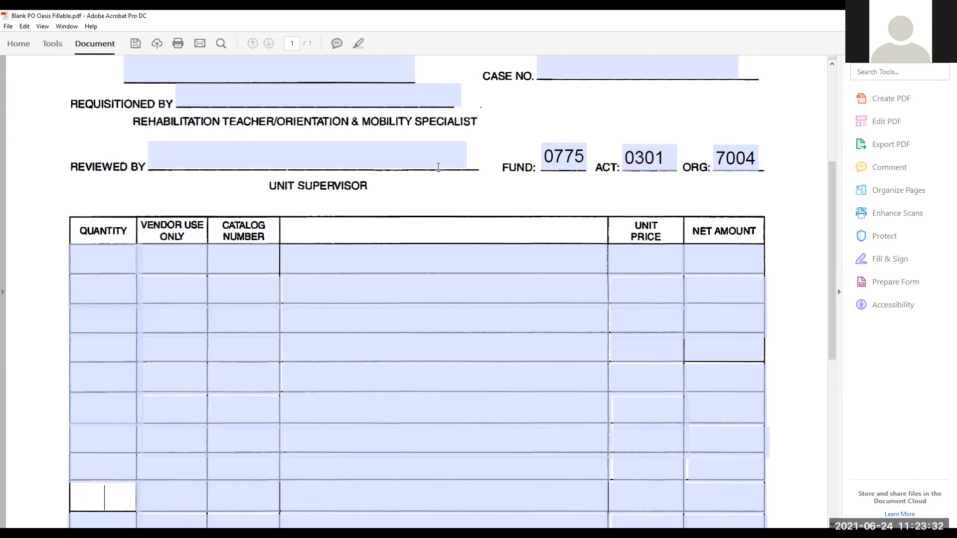
{"action": "key", "text": "Tab"}
{"action": "key", "text": "Tab"}
{"action": "key", "text": "Tab"}
{"action": "key", "text": "Tab"}
{"action": "key", "text": "Tab"}
{"action": "key", "text": "Tab"}
{"action": "key", "text": "Tab"}
{"action": "key", "text": "Tab"}
{"action": "key", "text": "Tab"}
{"action": "key", "text": "Tab"}
{"action": "key", "text": "Tab"}
{"action": "key", "text": "Tab"}
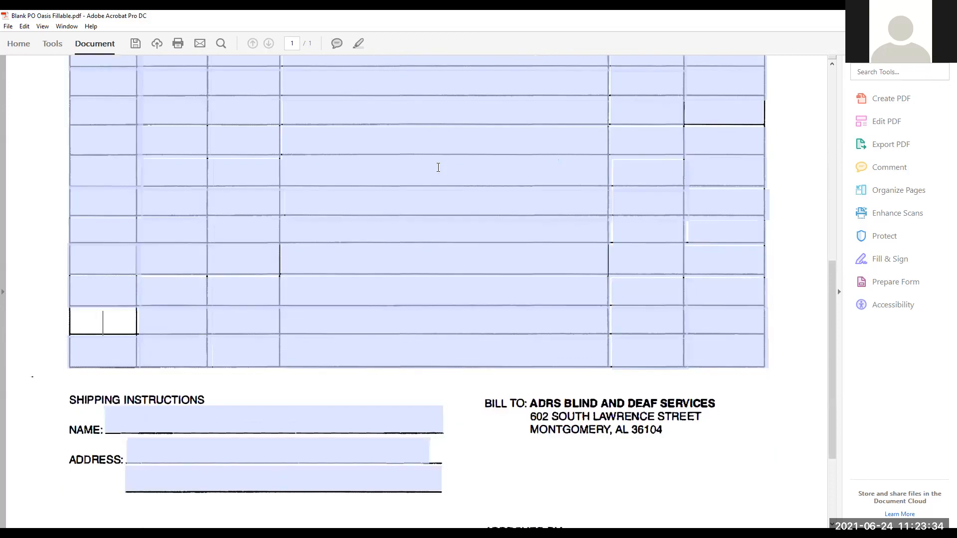
{"action": "key", "text": "Tab"}
{"action": "key", "text": "Tab"}
{"action": "key", "text": "Tab"}
{"action": "key", "text": "Tab"}
{"action": "key", "text": "Tab"}
{"action": "key", "text": "Tab"}
{"action": "key", "text": "Tab"}
{"action": "key", "text": "Tab"}
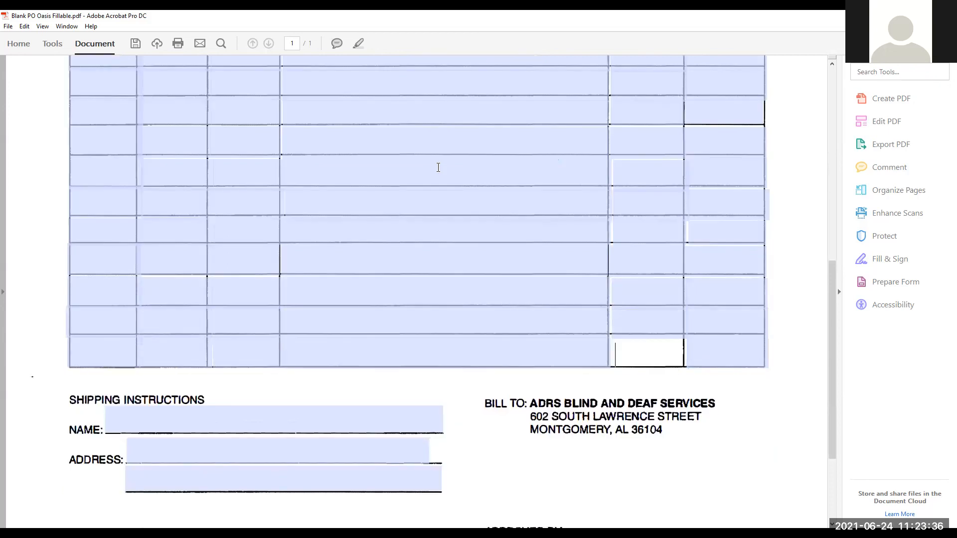
{"action": "key", "text": "Tab"}
{"action": "key", "text": "Tab"}
{"action": "key", "text": "Tab"}
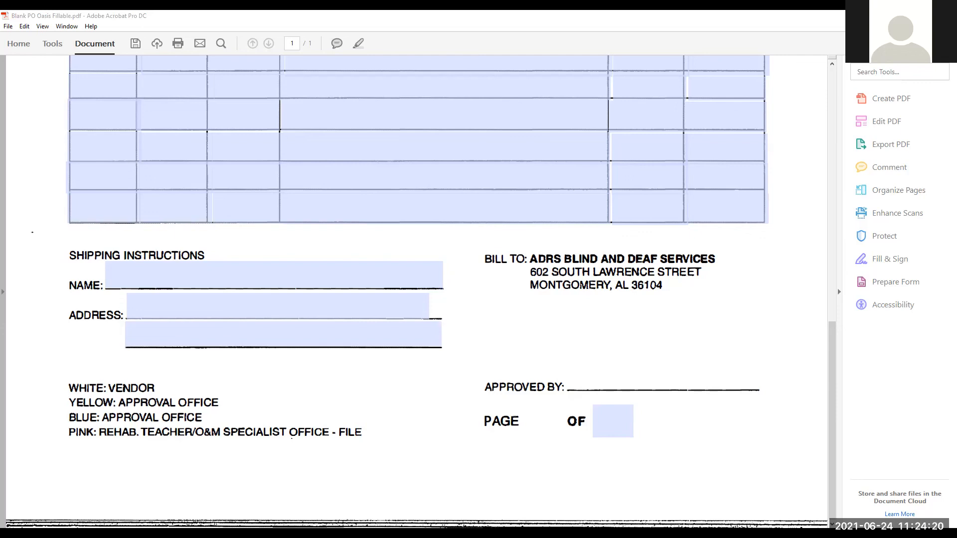
Run Set Alternate Text to detect all figures in the order form and display their alternate text
{"action": "scroll", "coordinate": [616, 262], "scroll_direction": "up", "scroll_amount": 10}
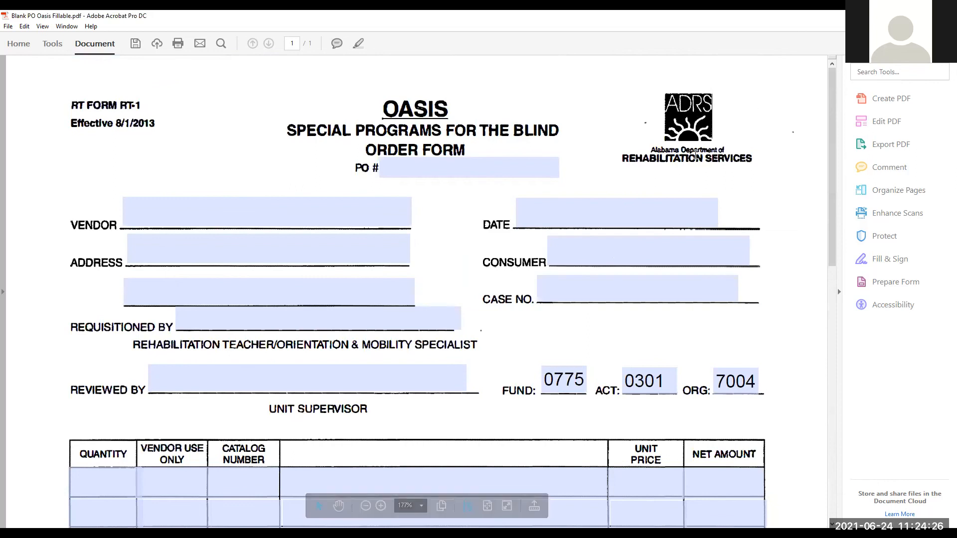
{"action": "left_click", "coordinate": [887, 305]}
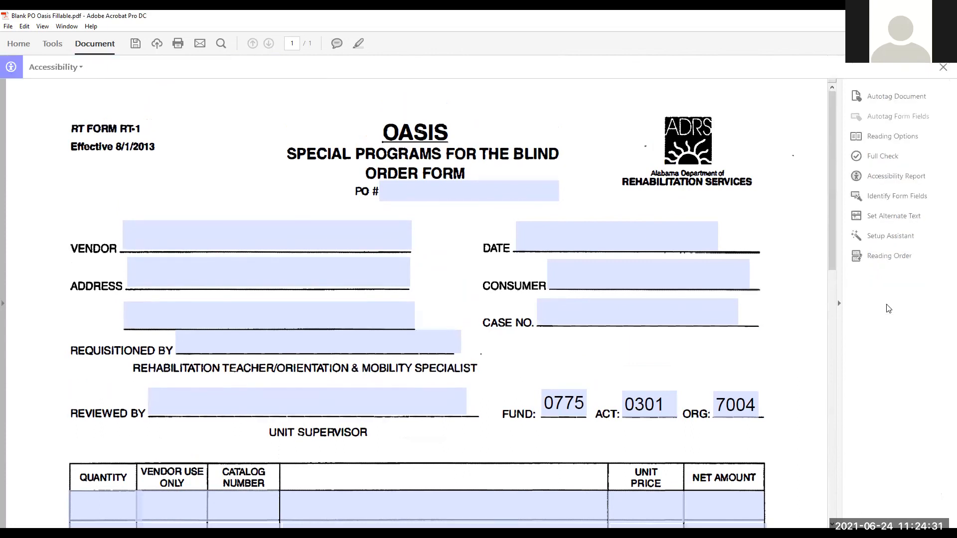
{"action": "left_click", "coordinate": [891, 220]}
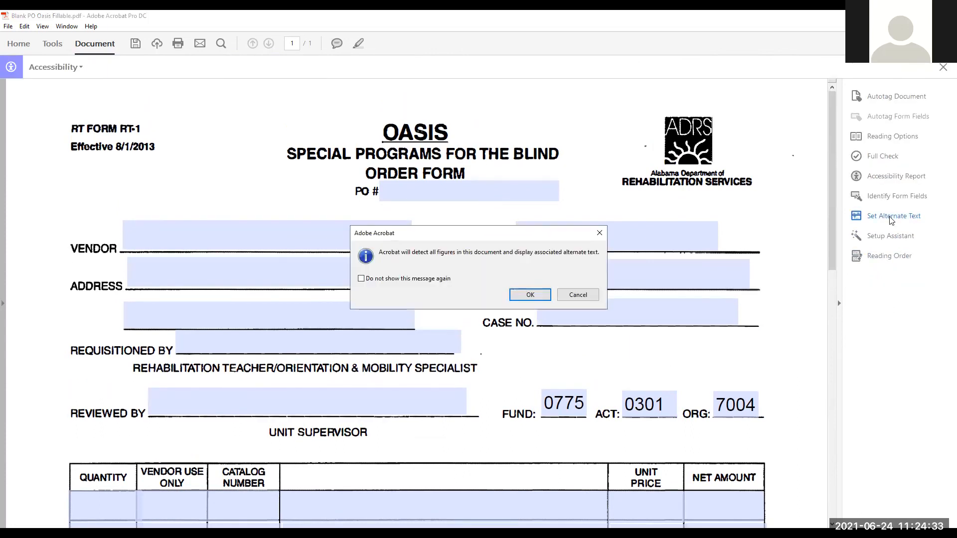
{"action": "left_click", "coordinate": [529, 296]}
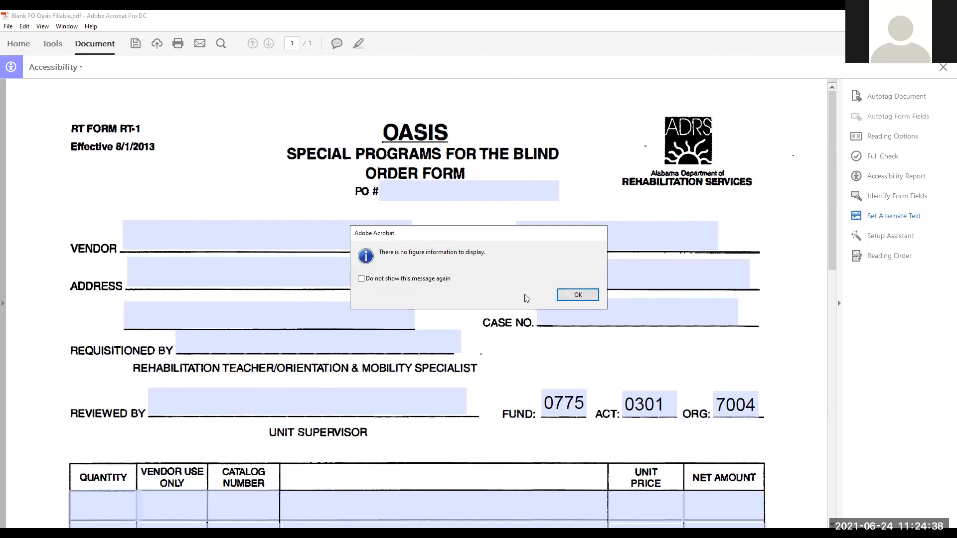
Dismiss the figure notice, open Touch Up Reading Order for the order form, and close it without making changes
{"action": "left_click", "coordinate": [586, 296]}
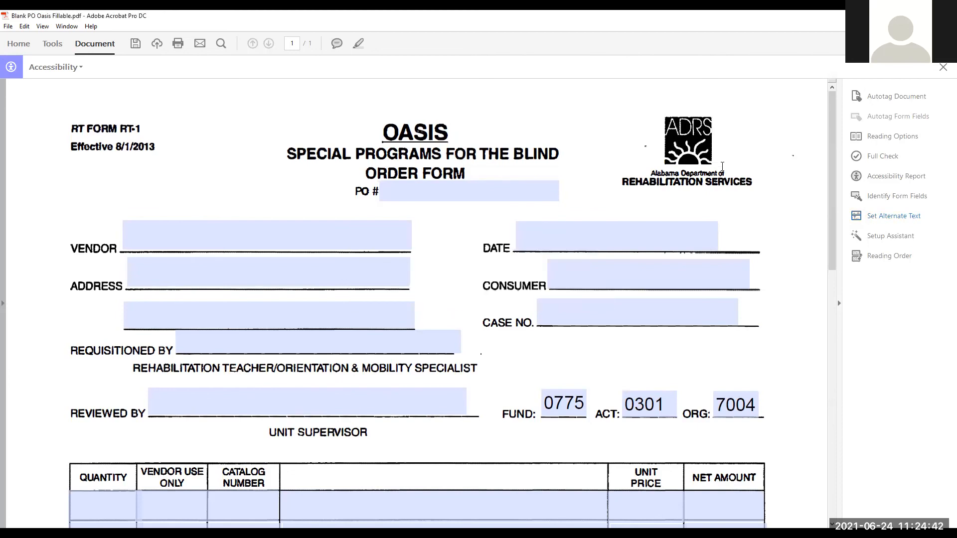
{"action": "left_click", "coordinate": [894, 261]}
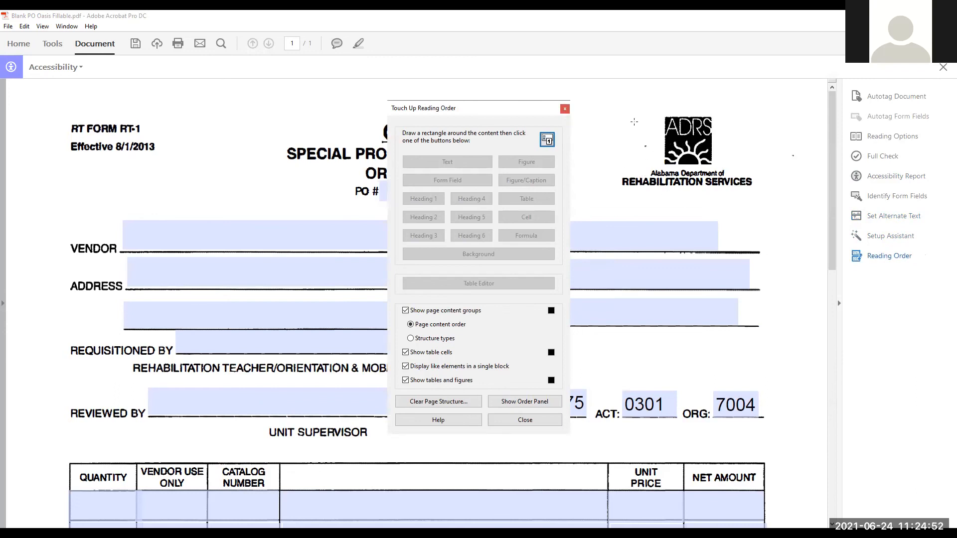
{"action": "left_click", "coordinate": [565, 109]}
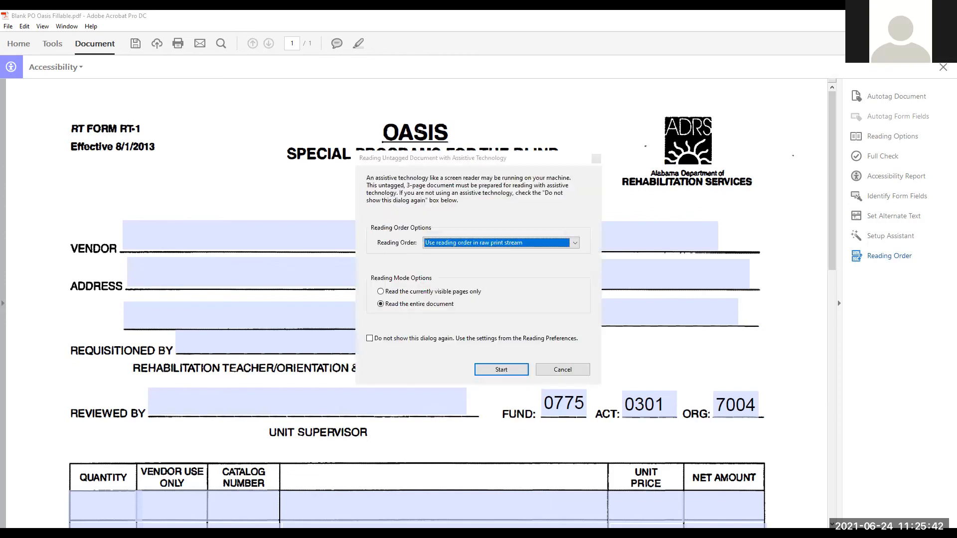
Skip preparing PDF-Printable-Accessiblility-Checklist.pdf for assistive technology and examine its Preconditions checks against the available Accessibility tools
{"action": "left_click", "coordinate": [562, 370]}
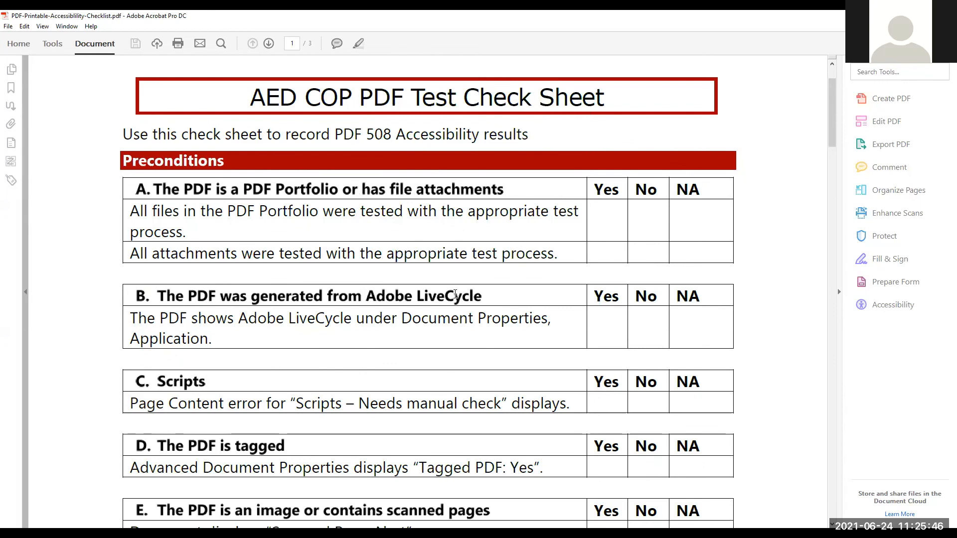
{"action": "scroll", "coordinate": [456, 294], "scroll_direction": "down", "scroll_amount": 5}
{"action": "scroll", "coordinate": [456, 299], "scroll_direction": "down", "scroll_amount": 6}
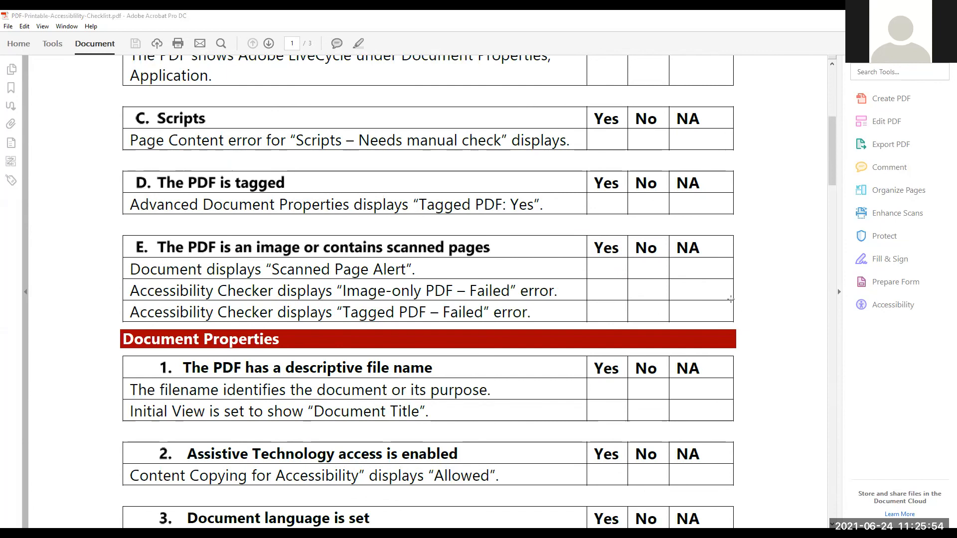
{"action": "scroll", "coordinate": [483, 255], "scroll_direction": "down", "scroll_amount": 2}
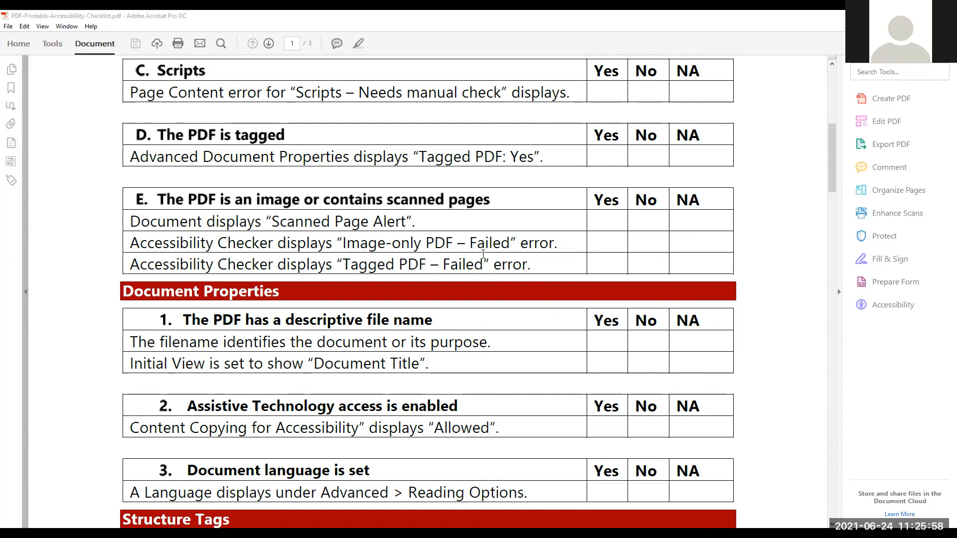
{"action": "scroll", "coordinate": [483, 254], "scroll_direction": "up", "scroll_amount": 2}
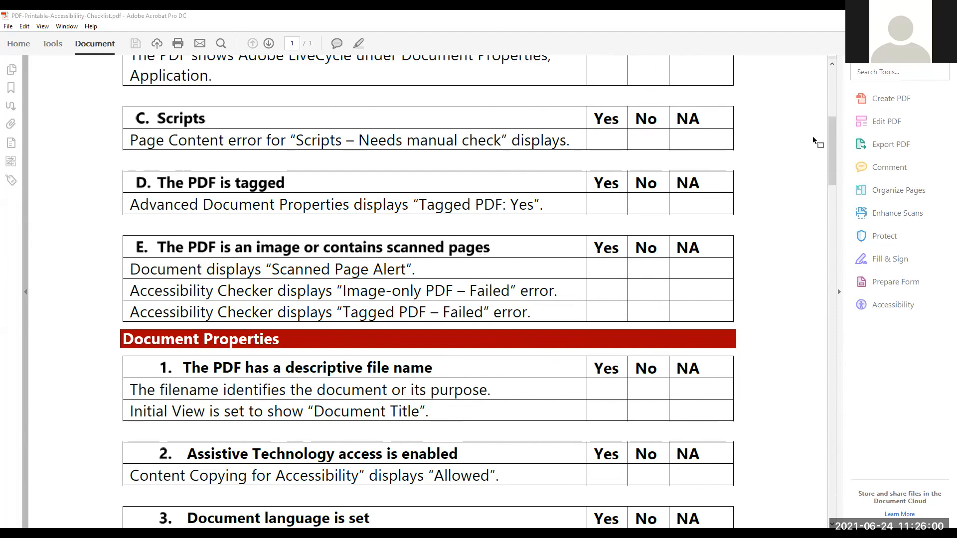
{"action": "left_click", "coordinate": [898, 304]}
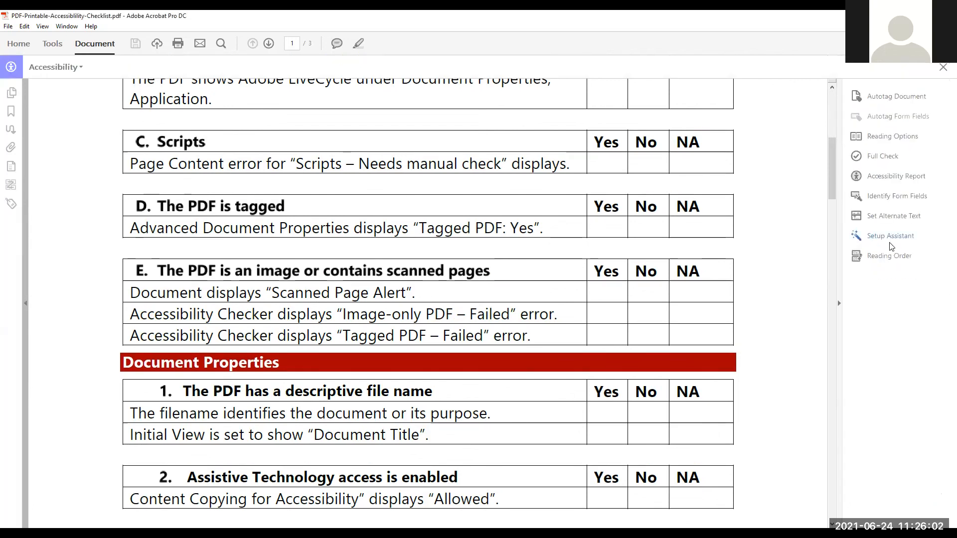
{"action": "scroll", "coordinate": [462, 365], "scroll_direction": "down", "scroll_amount": 2}
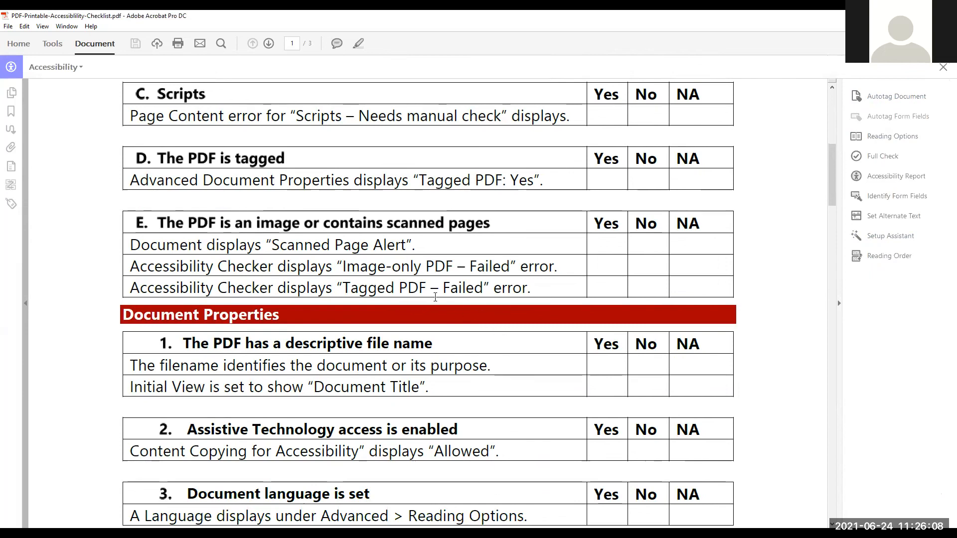
{"action": "left_click", "coordinate": [942, 68]}
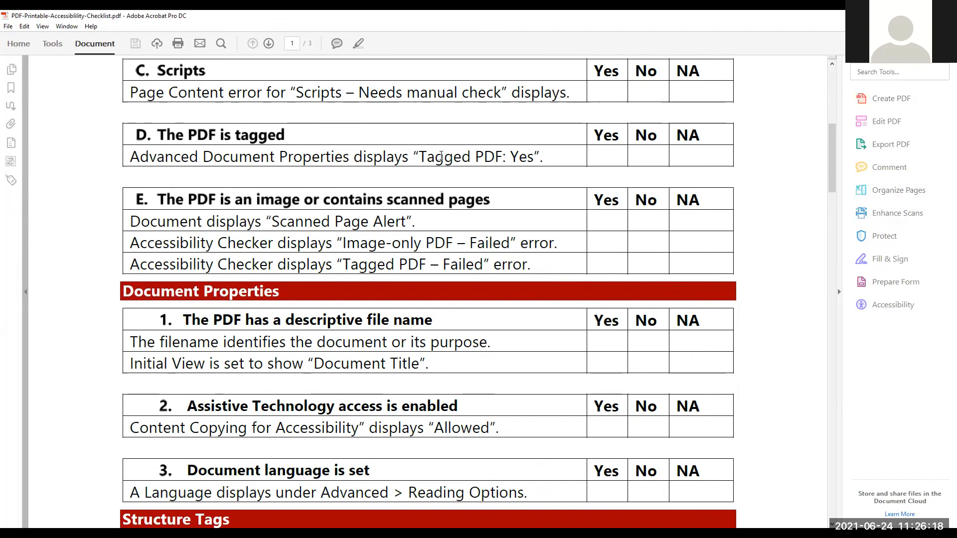
Read the checklist's Document Properties and Structure Tags checks, from the descriptive file name to the tag order
{"action": "scroll", "coordinate": [441, 157], "scroll_direction": "down", "scroll_amount": 6}
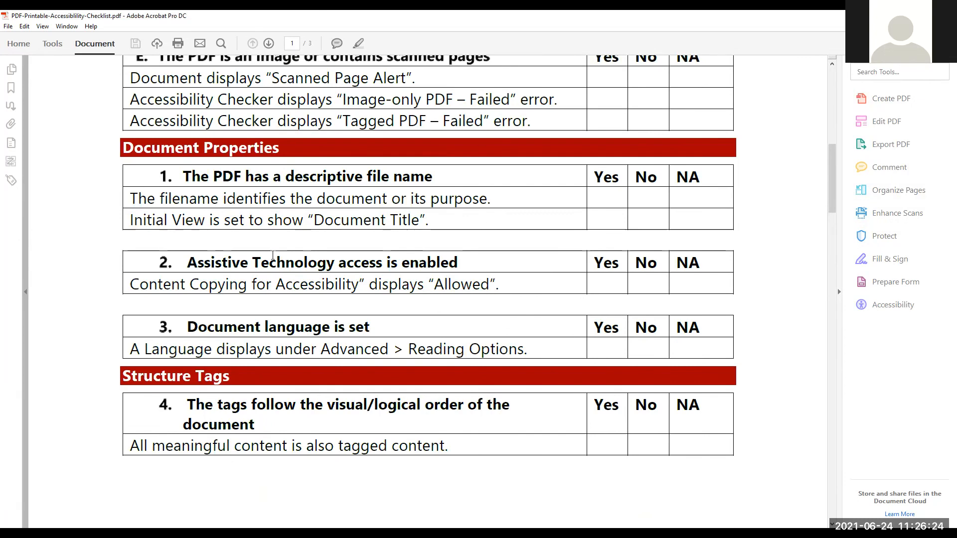
{"action": "scroll", "coordinate": [273, 255], "scroll_direction": "down", "scroll_amount": 2}
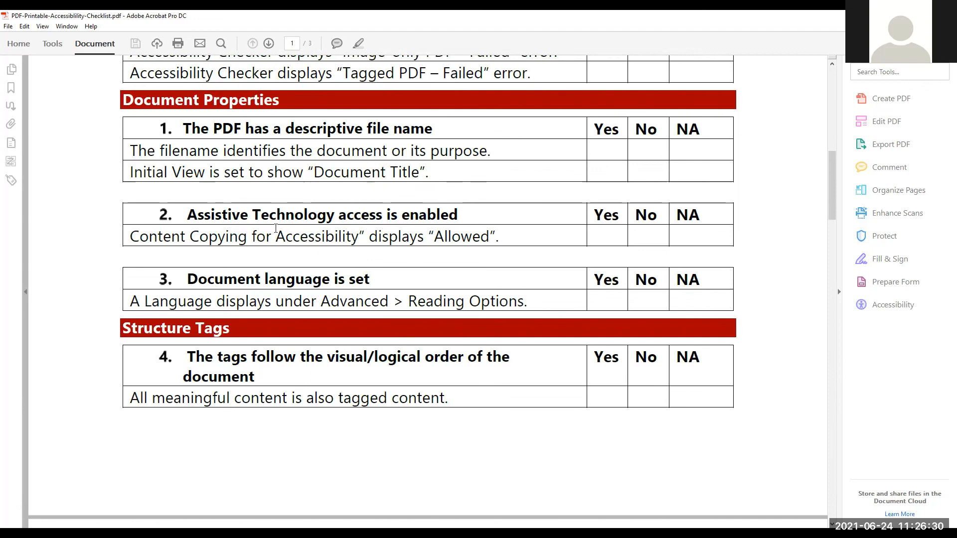
{"action": "scroll", "coordinate": [276, 228], "scroll_direction": "down", "scroll_amount": 2}
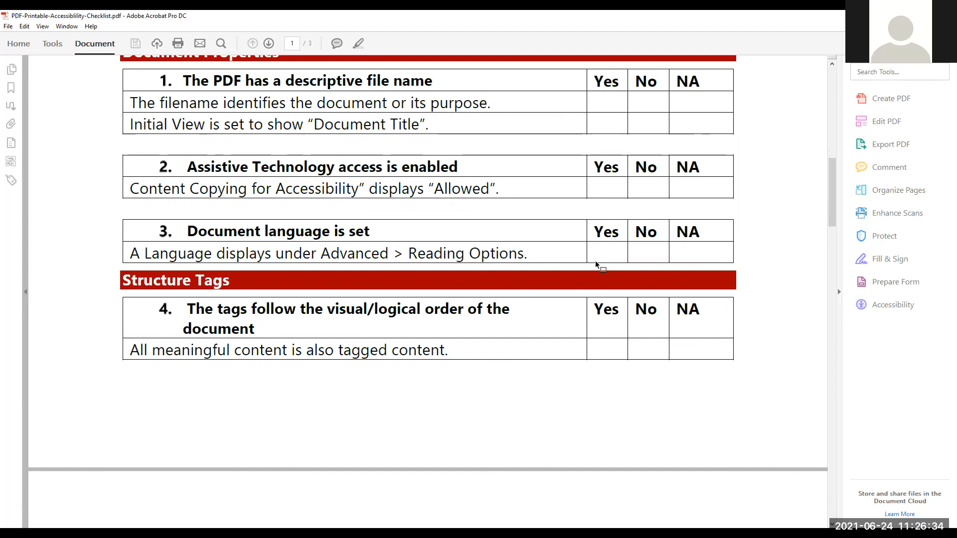
{"action": "scroll", "coordinate": [681, 349], "scroll_direction": "down", "scroll_amount": 4}
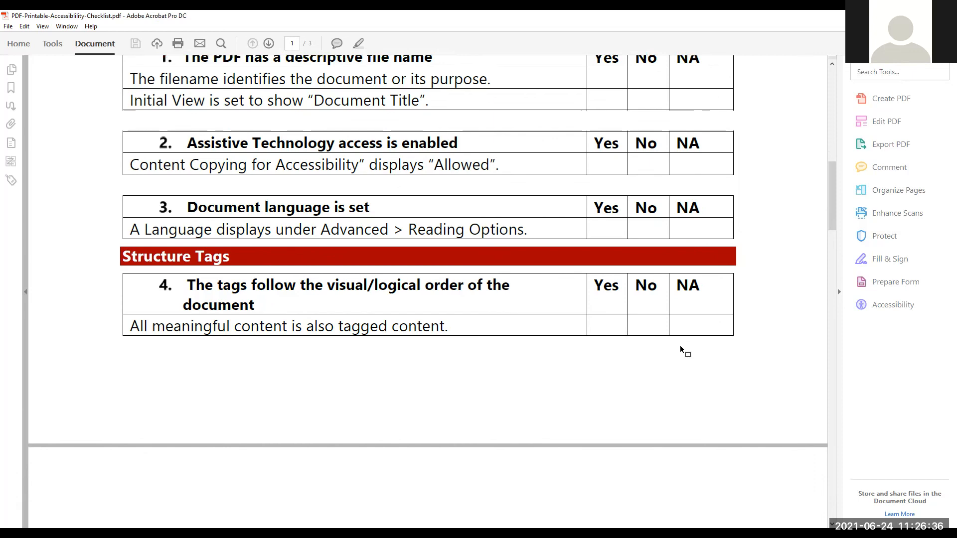
{"action": "scroll", "coordinate": [680, 349], "scroll_direction": "down", "scroll_amount": 2}
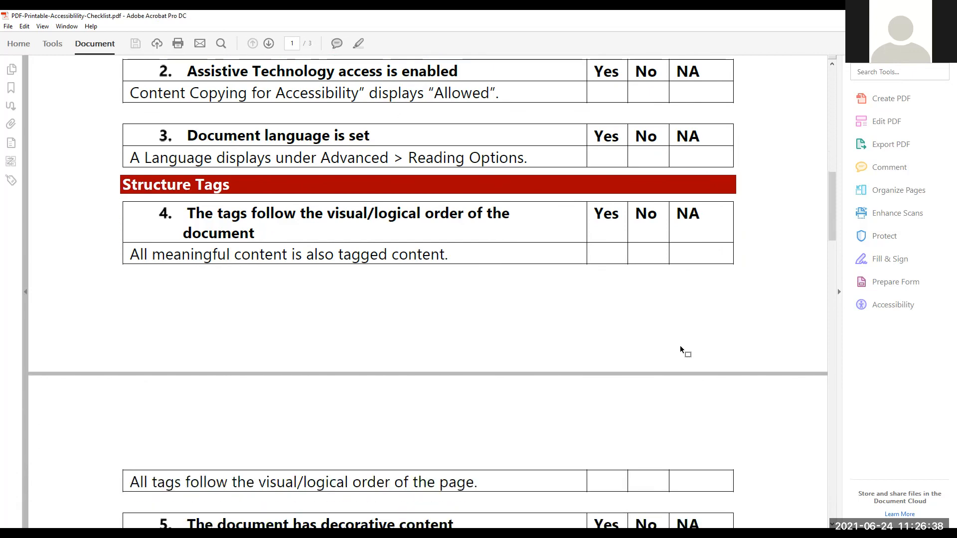
{"action": "scroll", "coordinate": [680, 349], "scroll_direction": "down", "scroll_amount": 1}
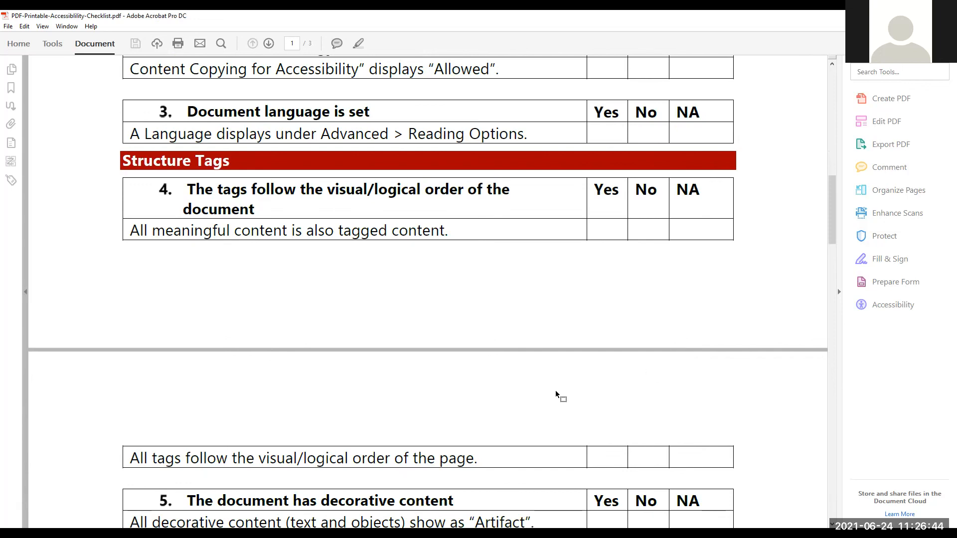
Display the checklist's tag tree and walk through the tags from the opening paragraphs to the table under Structure Tags
{"action": "left_click", "coordinate": [11, 181]}
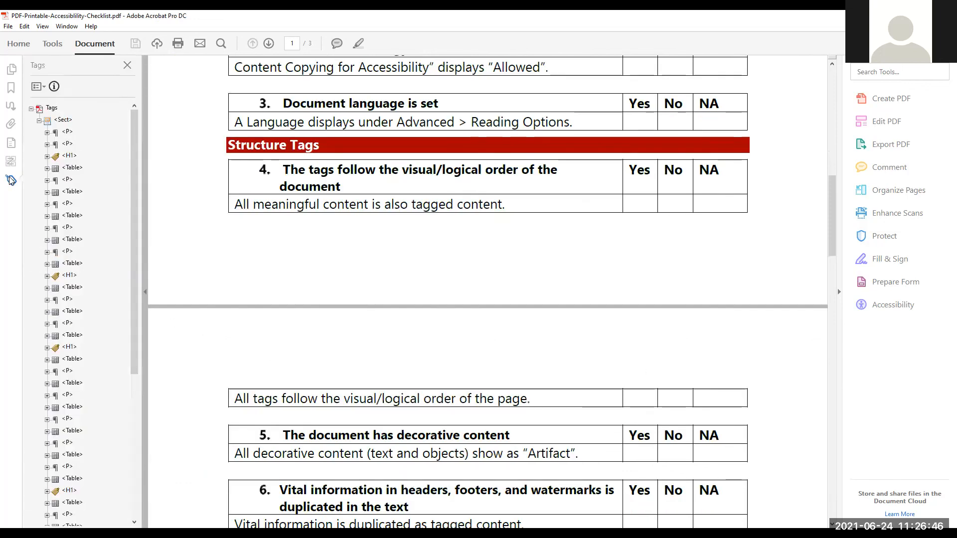
{"action": "left_click", "coordinate": [69, 143]}
{"action": "key", "text": "Down"}
{"action": "key", "text": "Down"}
{"action": "key", "text": "Down"}
{"action": "key", "text": "Down"}
{"action": "key", "text": "Down"}
{"action": "key", "text": "Down"}
{"action": "key", "text": "Down"}
{"action": "key", "text": "Down"}
{"action": "key", "text": "Down"}
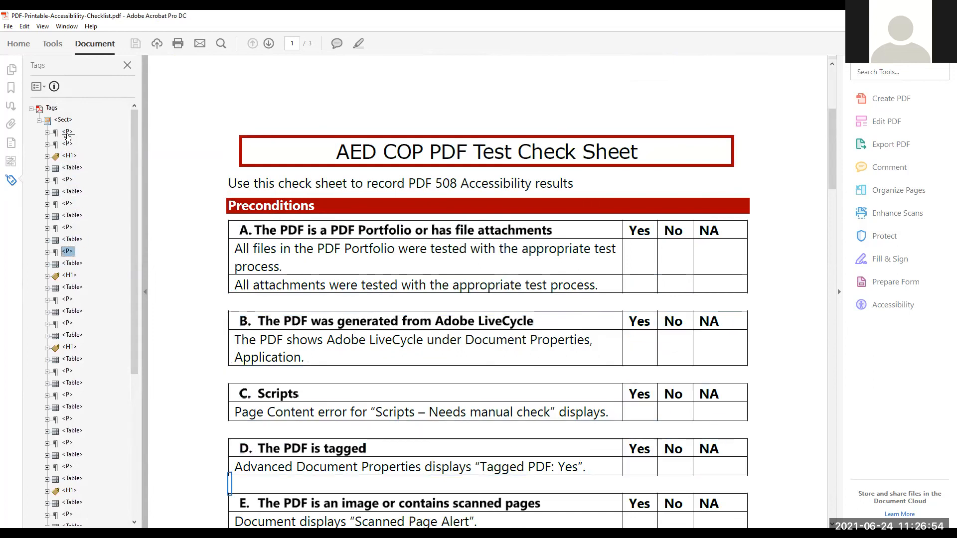
{"action": "key", "text": "Down"}
{"action": "key", "text": "Down"}
{"action": "key", "text": "Down"}
{"action": "key", "text": "Down"}
{"action": "key", "text": "Down"}
{"action": "key", "text": "Down"}
{"action": "key", "text": "Down"}
{"action": "key", "text": "Down"}
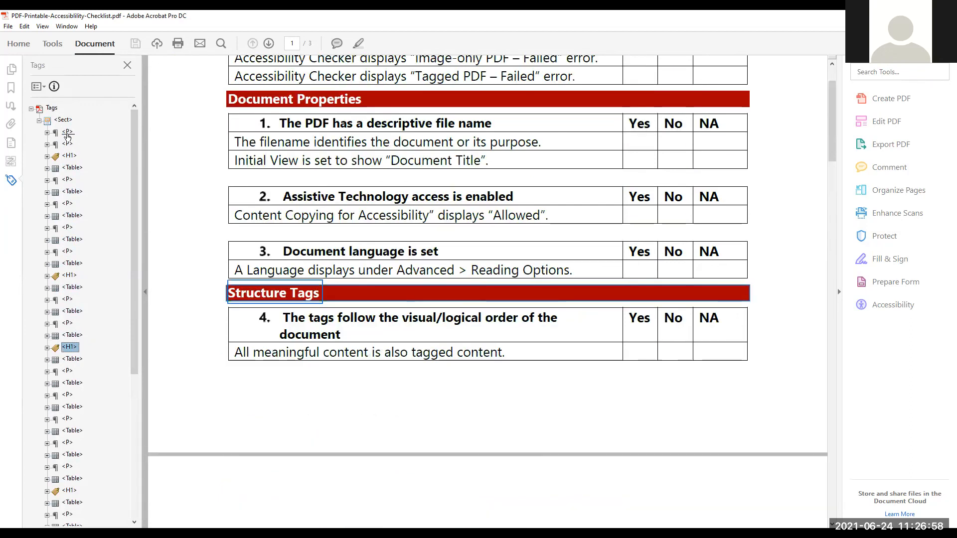
{"action": "key", "text": "Down"}
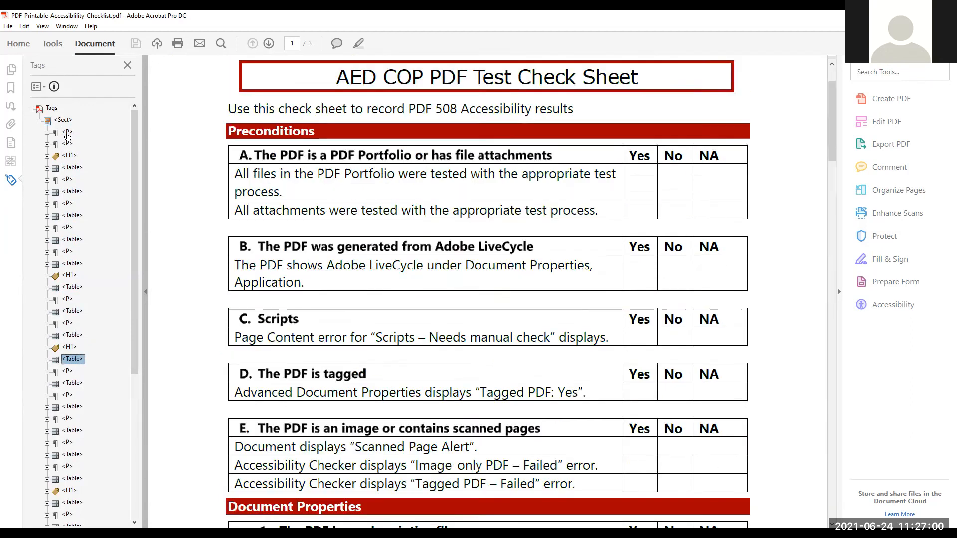
Compare the order of the tags around item 4 by stepping between the item 3 table and the paragraph after item 4
{"action": "key", "text": "Up"}
{"action": "key", "text": "Up"}
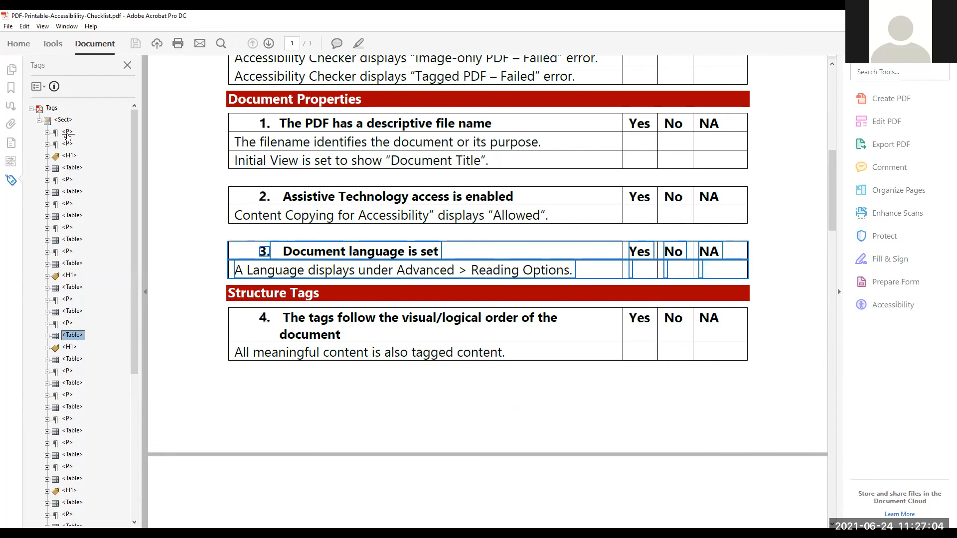
{"action": "key", "text": "Down"}
{"action": "key", "text": "Down"}
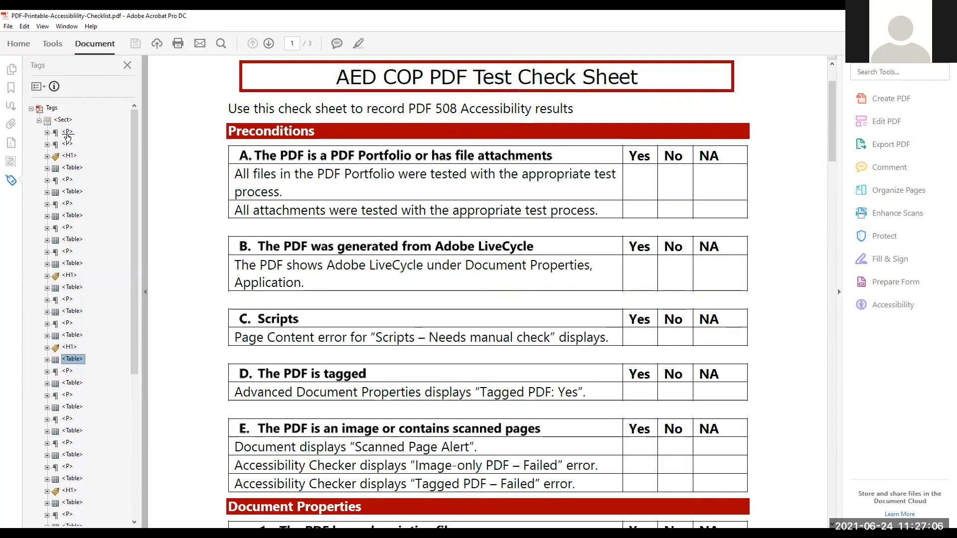
{"action": "key", "text": "Down"}
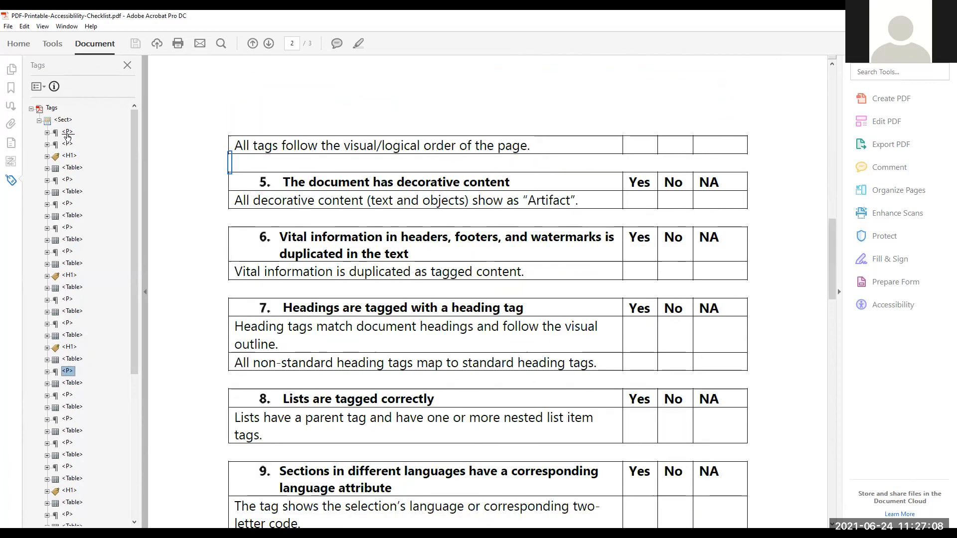
{"action": "key", "text": "Up"}
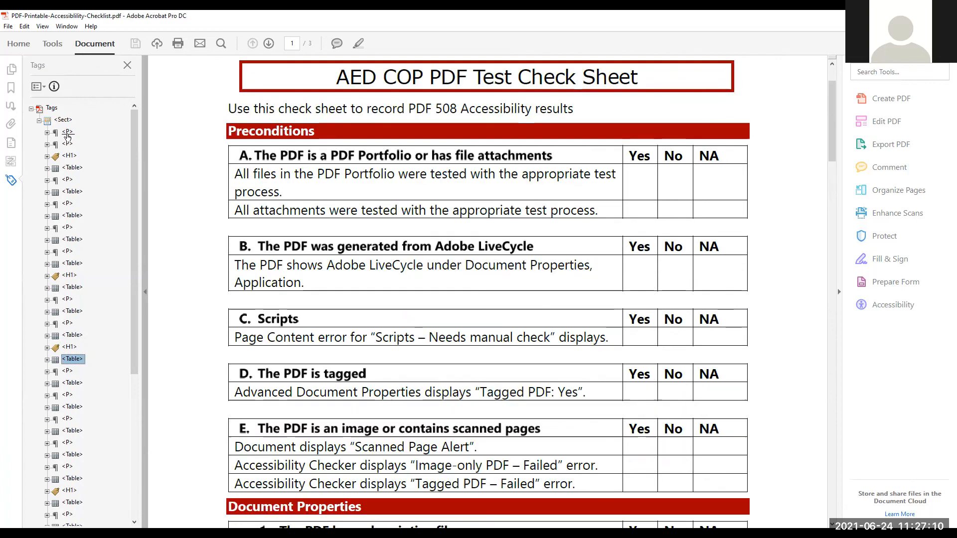
{"action": "key", "text": "Down"}
{"action": "key", "text": "Up"}
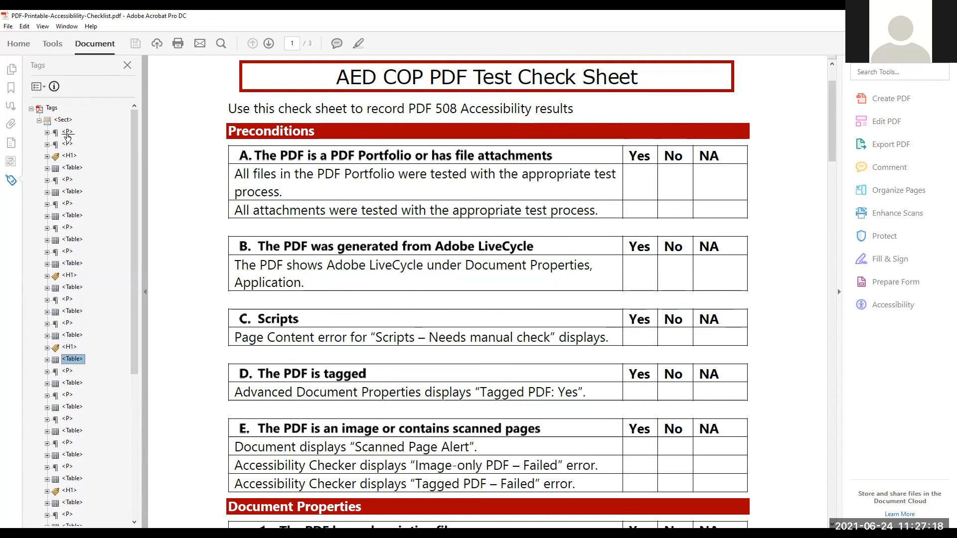
{"action": "key", "text": "Down"}
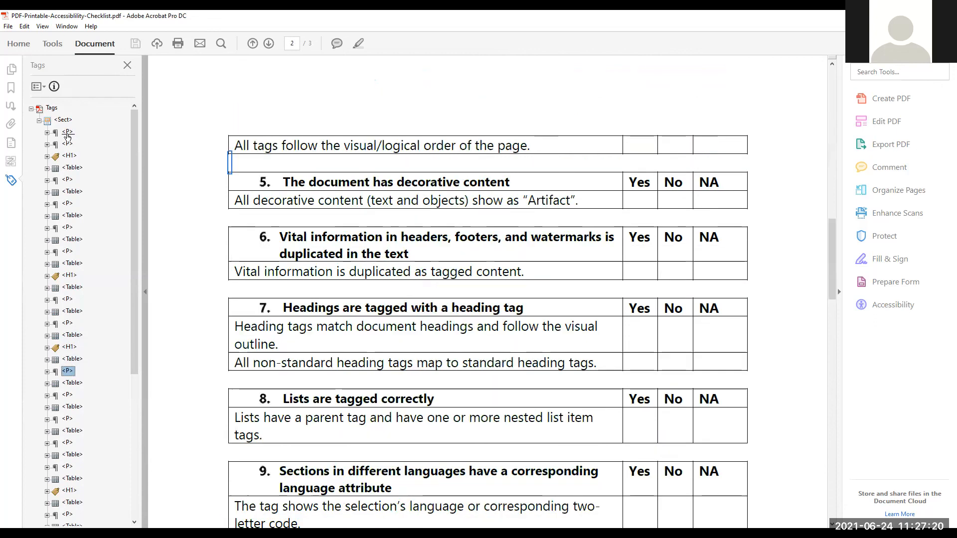
Check the tag order on page 2 from the item 5 table through the item 7 table
{"action": "key", "text": "Down"}
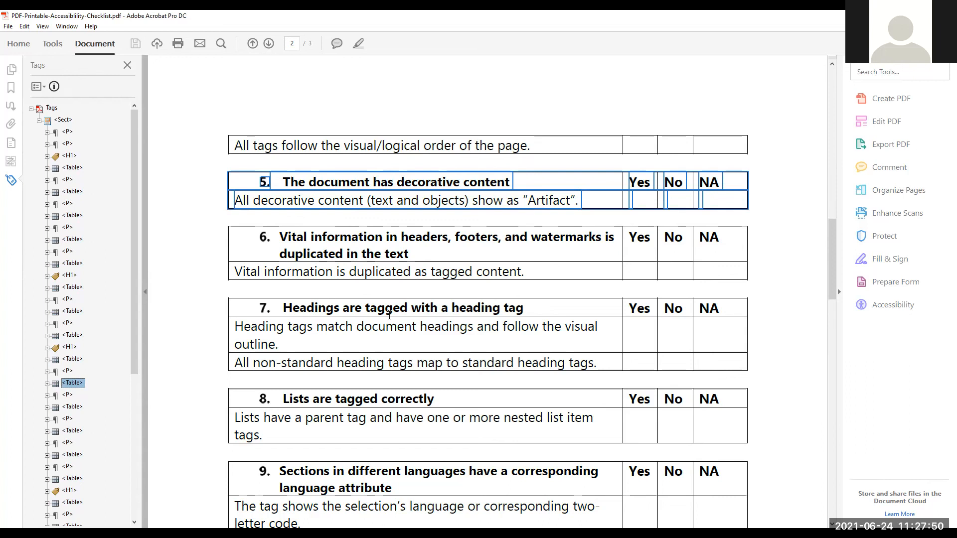
{"action": "key", "text": "Down"}
{"action": "key", "text": "Down"}
{"action": "key", "text": "Down"}
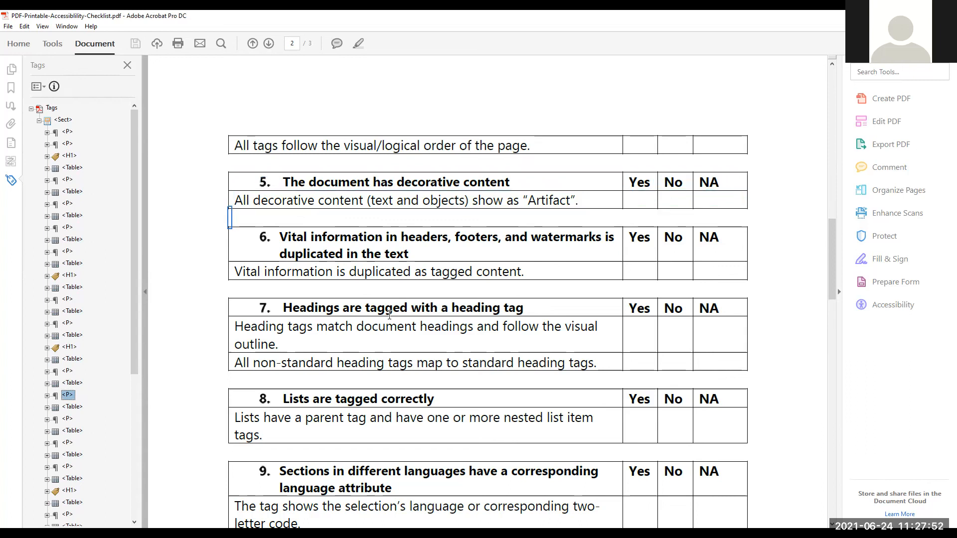
{"action": "key", "text": "Down"}
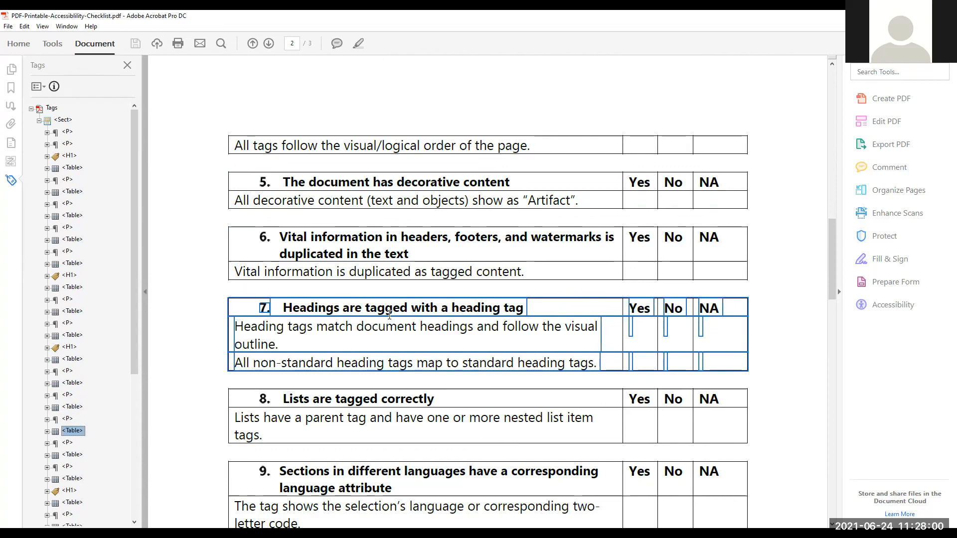
Trace the tags back up the tree to the enclosing <Sect> tag and select the check sheet title's <P> tag
{"action": "key", "text": "Up"}
{"action": "key", "text": "Up"}
{"action": "key", "text": "Up"}
{"action": "key", "text": "Up"}
{"action": "key", "text": "Up"}
{"action": "key", "text": "Up"}
{"action": "key", "text": "Up"}
{"action": "key", "text": "Up"}
{"action": "key", "text": "Up"}
{"action": "key", "text": "Up"}
{"action": "key", "text": "Up"}
{"action": "key", "text": "Up"}
{"action": "key", "text": "Up"}
{"action": "key", "text": "Up"}
{"action": "key", "text": "Up"}
{"action": "key", "text": "Up"}
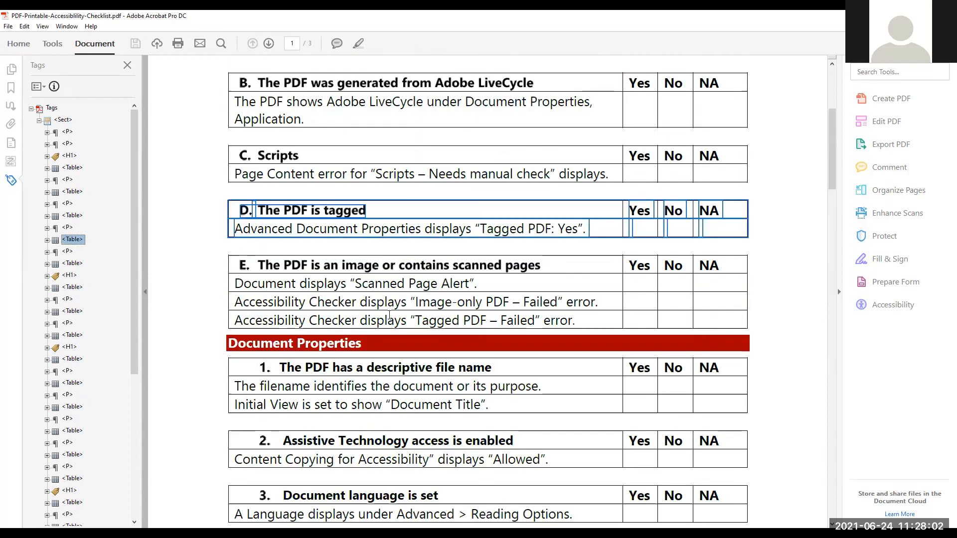
{"action": "key", "text": "Up"}
{"action": "key", "text": "Up"}
{"action": "key", "text": "Up"}
{"action": "key", "text": "Up"}
{"action": "key", "text": "Up"}
{"action": "key", "text": "Up"}
{"action": "key", "text": "Up"}
{"action": "key", "text": "Up"}
{"action": "key", "text": "Up"}
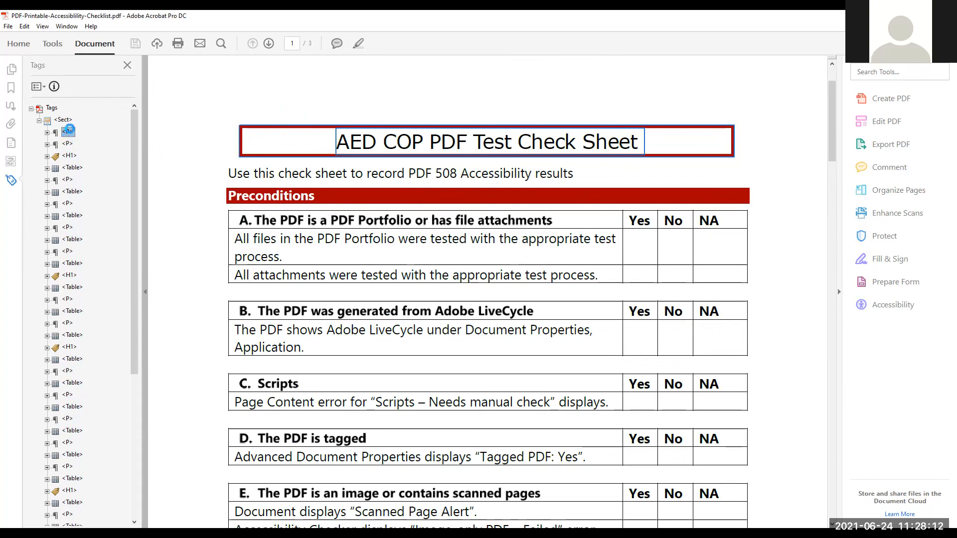
{"action": "key", "text": "Up"}
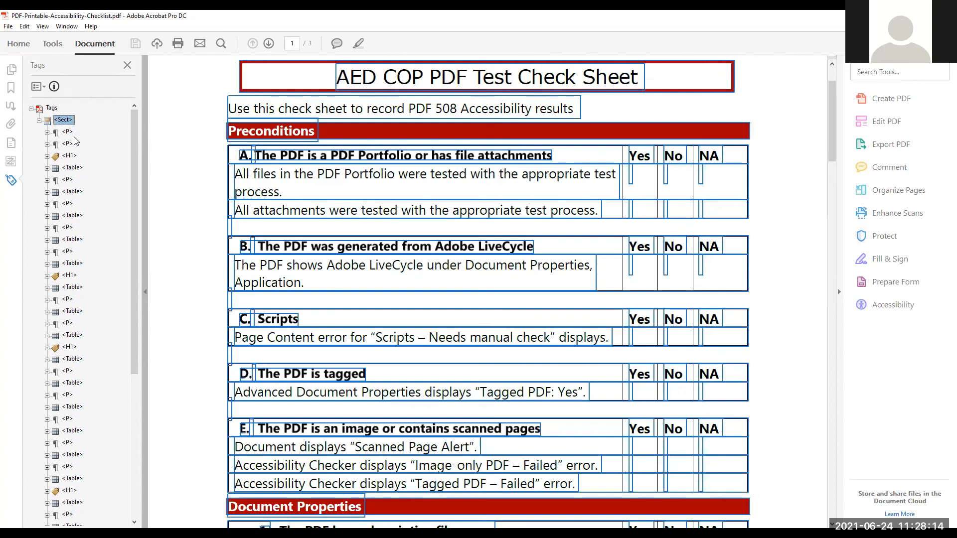
{"action": "key", "text": "Down"}
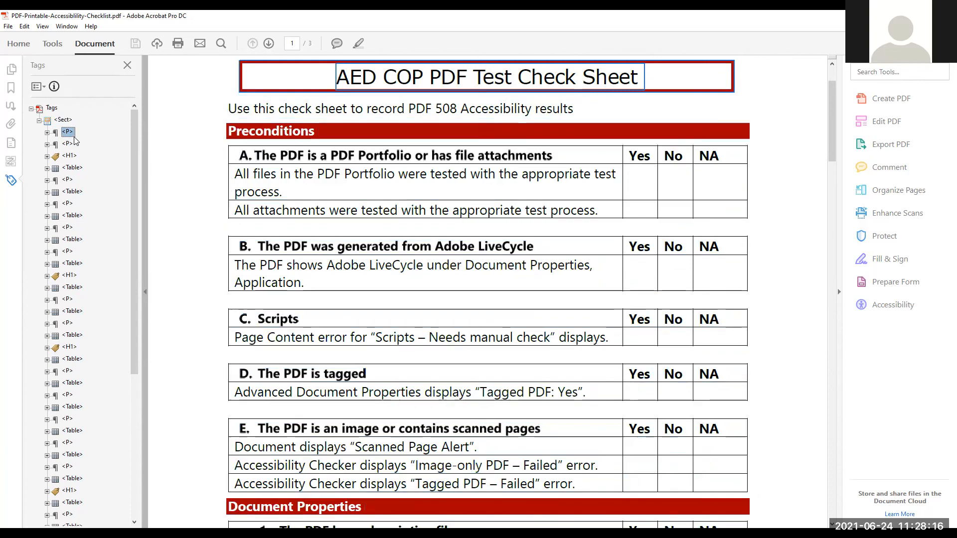
{"action": "left_click", "coordinate": [67, 132]}
{"action": "right_click", "coordinate": [67, 132]}
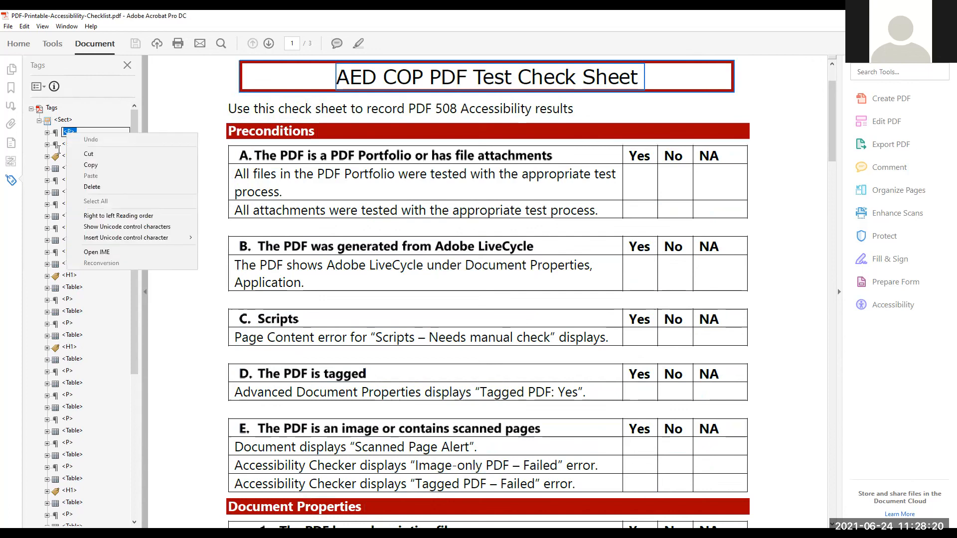
{"action": "left_click", "coordinate": [55, 156]}
Change the tag type of the check sheet title from a paragraph to Heading Level 1 in its properties
{"action": "left_click", "coordinate": [67, 132]}
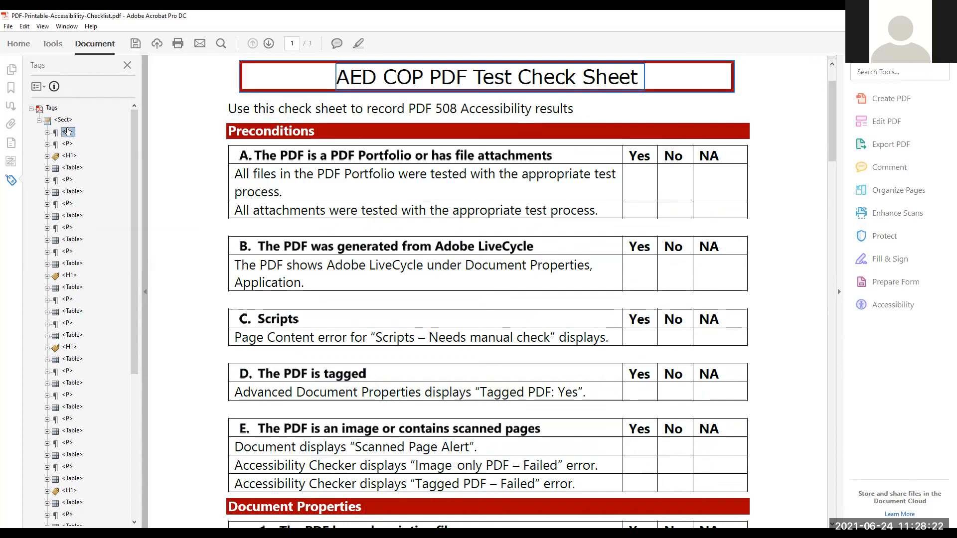
{"action": "left_click", "coordinate": [38, 87]}
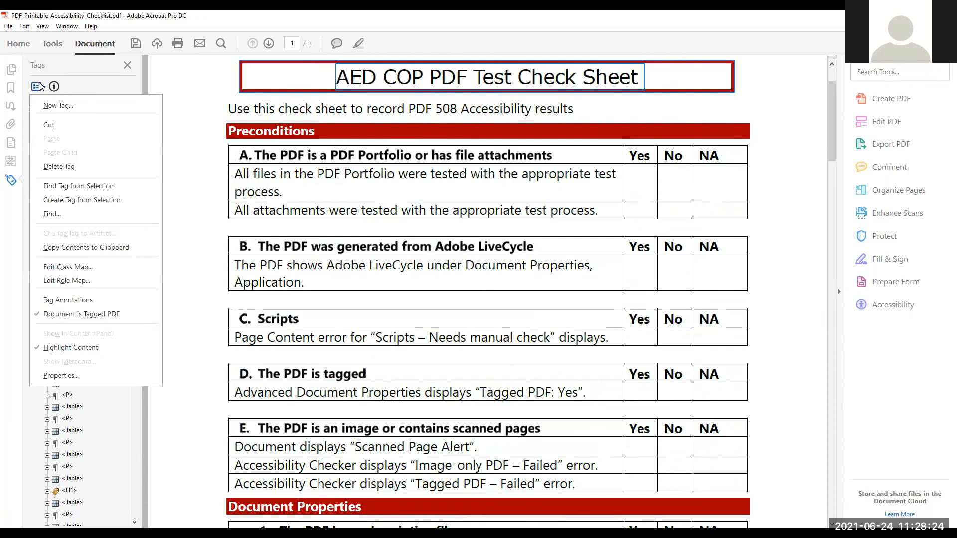
{"action": "left_click", "coordinate": [68, 378]}
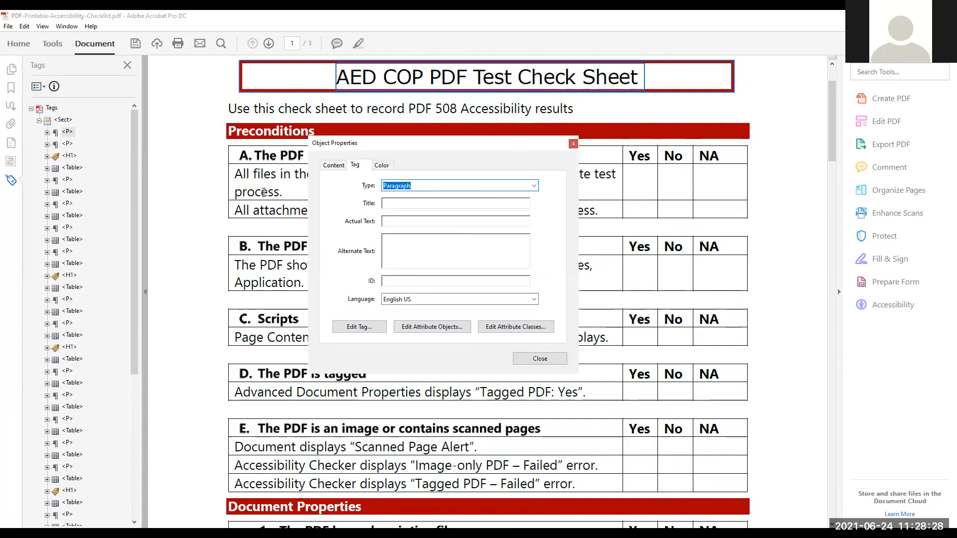
{"action": "left_click", "coordinate": [535, 185]}
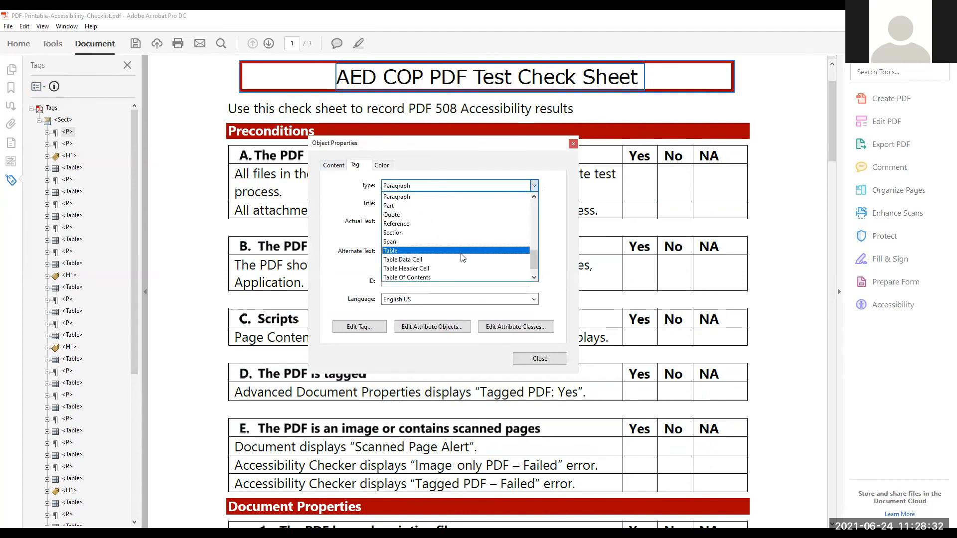
{"action": "key", "text": "h"}
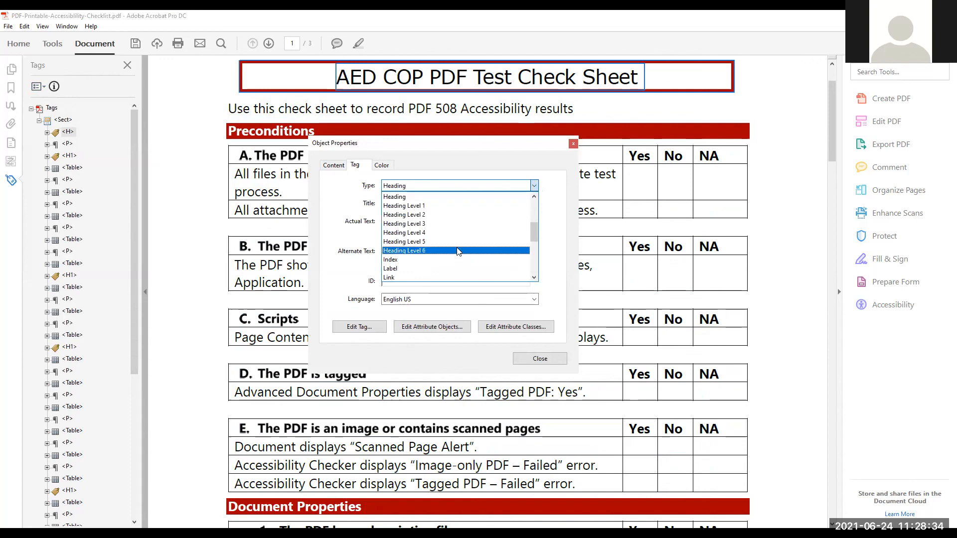
{"action": "left_click", "coordinate": [445, 206]}
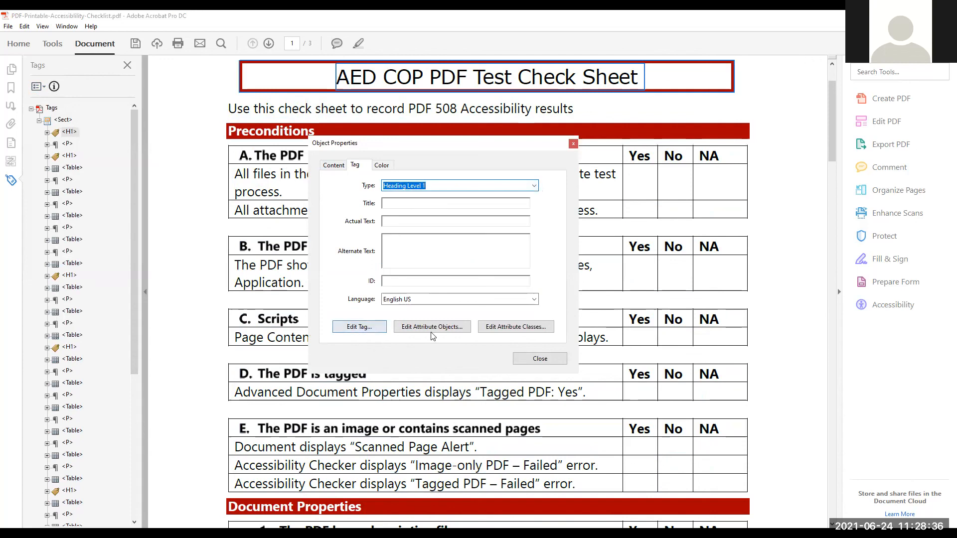
{"action": "left_click", "coordinate": [539, 358]}
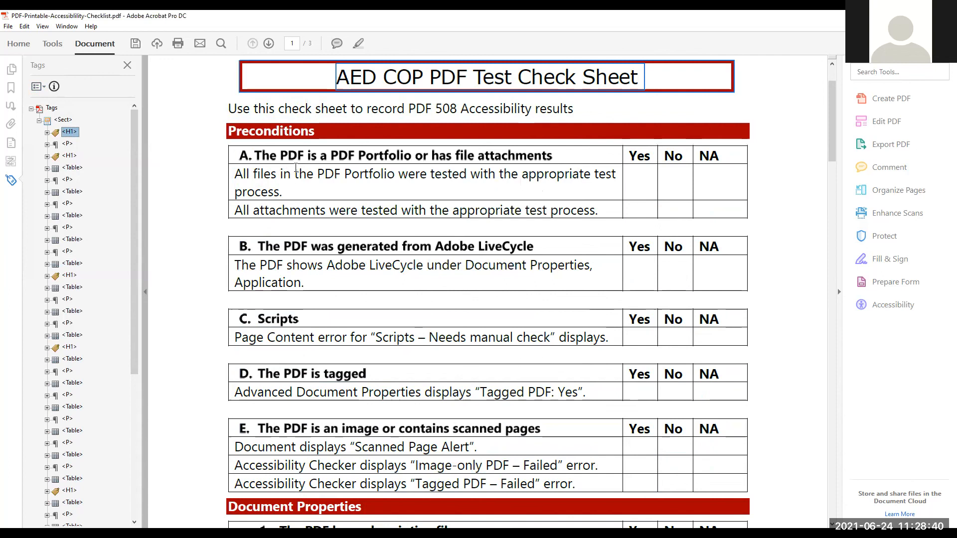
Check the tag order on page 2 from the item 6 table through the item 8 table
{"action": "left_click", "coordinate": [242, 132]}
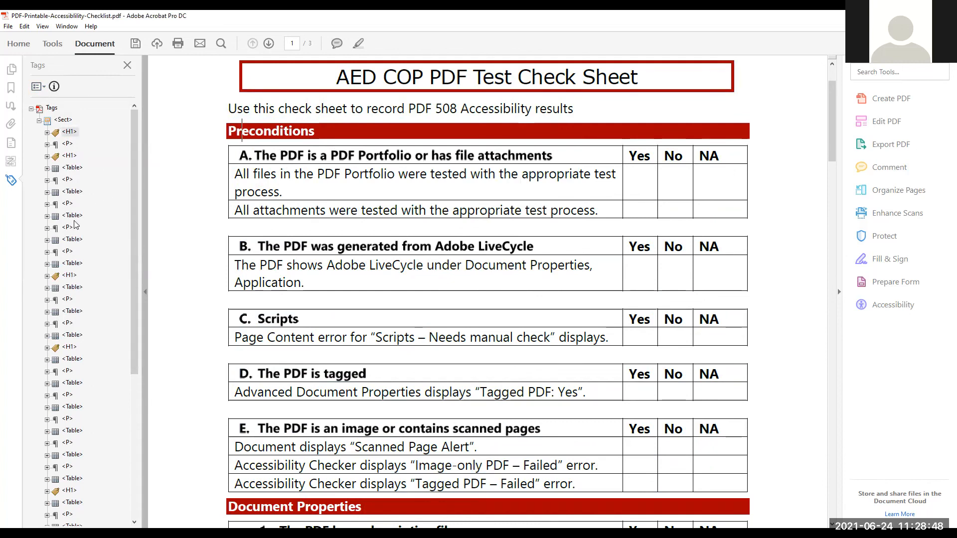
{"action": "scroll", "coordinate": [73, 387], "scroll_direction": "down", "scroll_amount": 4}
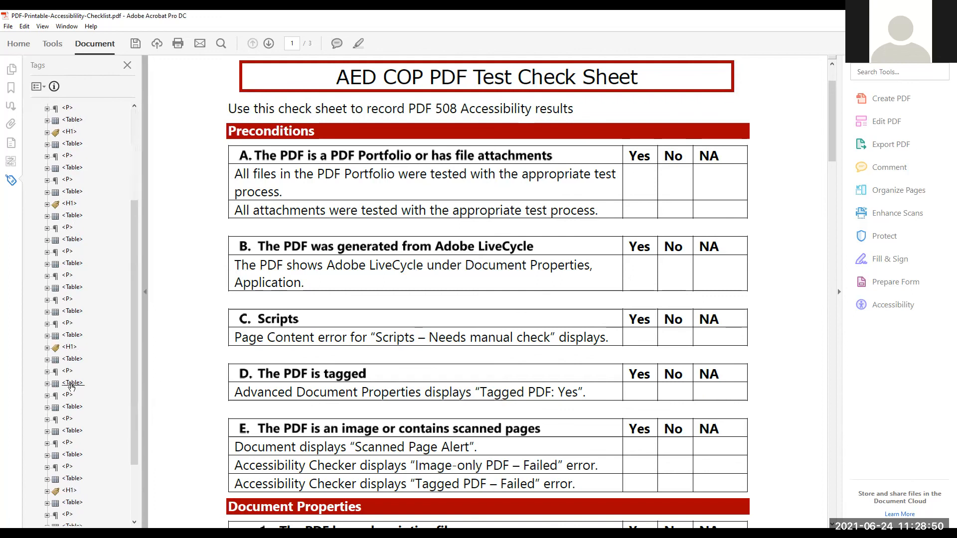
{"action": "scroll", "coordinate": [311, 399], "scroll_direction": "down", "scroll_amount": 12}
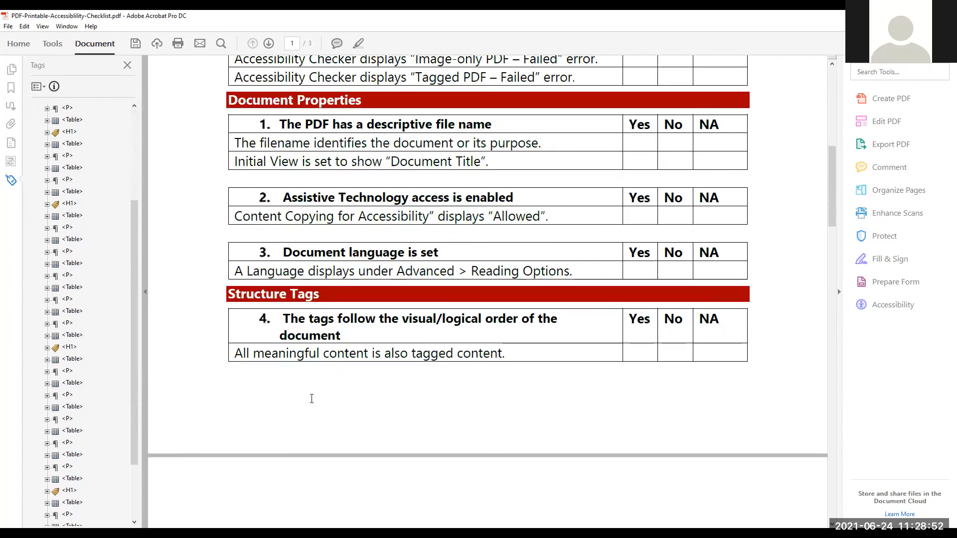
{"action": "scroll", "coordinate": [311, 399], "scroll_direction": "down", "scroll_amount": 12}
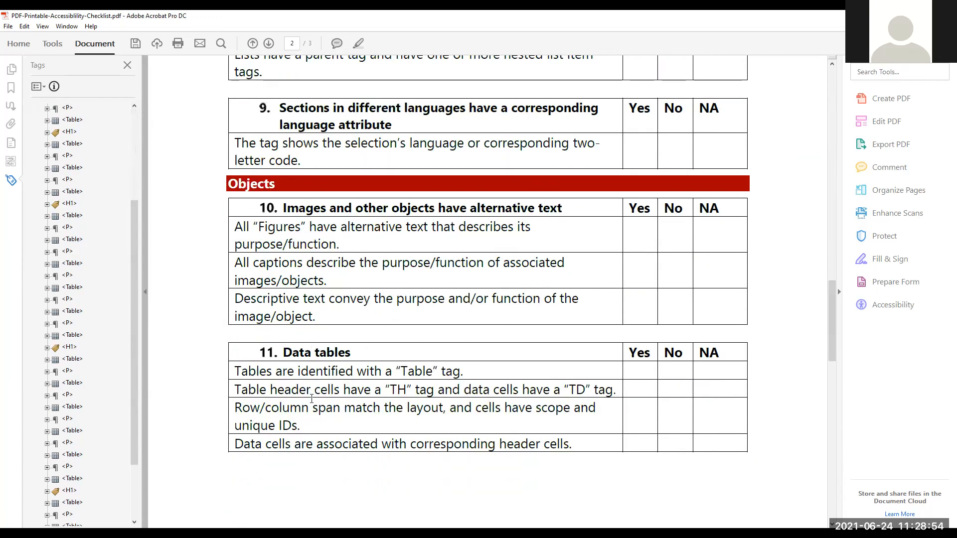
{"action": "scroll", "coordinate": [312, 399], "scroll_direction": "down", "scroll_amount": 1}
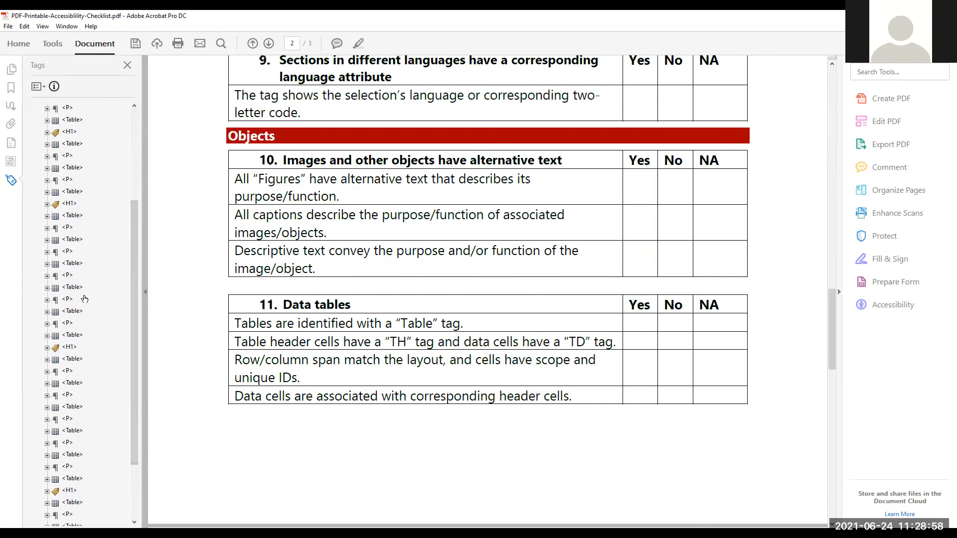
{"action": "left_click", "coordinate": [73, 264]}
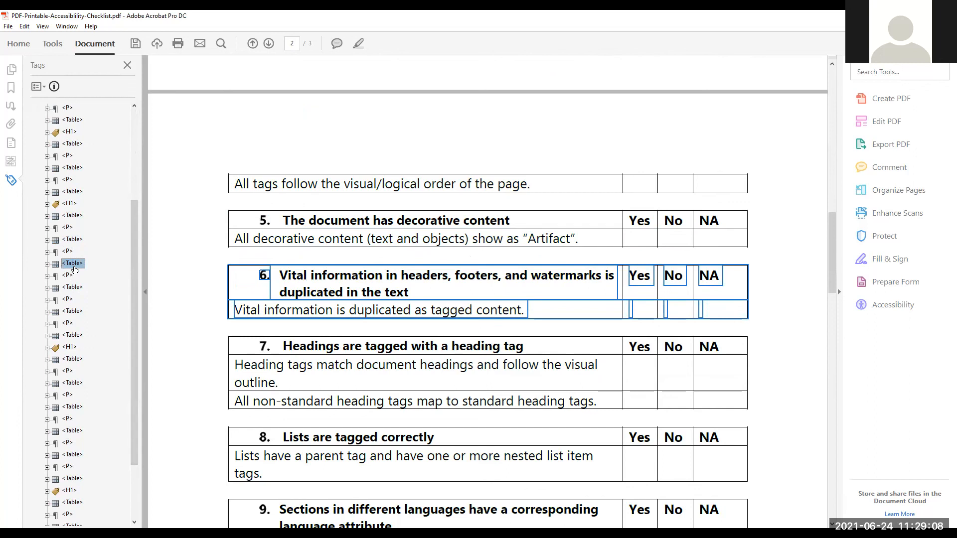
{"action": "key", "text": "Down"}
{"action": "key", "text": "Down"}
{"action": "key", "text": "Down"}
{"action": "key", "text": "Down"}
{"action": "key", "text": "Down"}
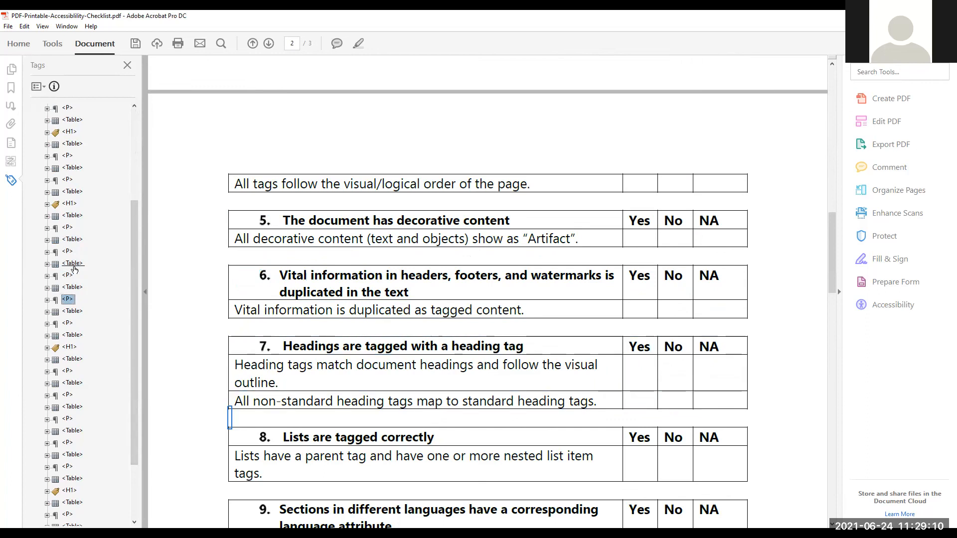
{"action": "key", "text": "Down"}
{"action": "key", "text": "Up"}
{"action": "key", "text": "Up"}
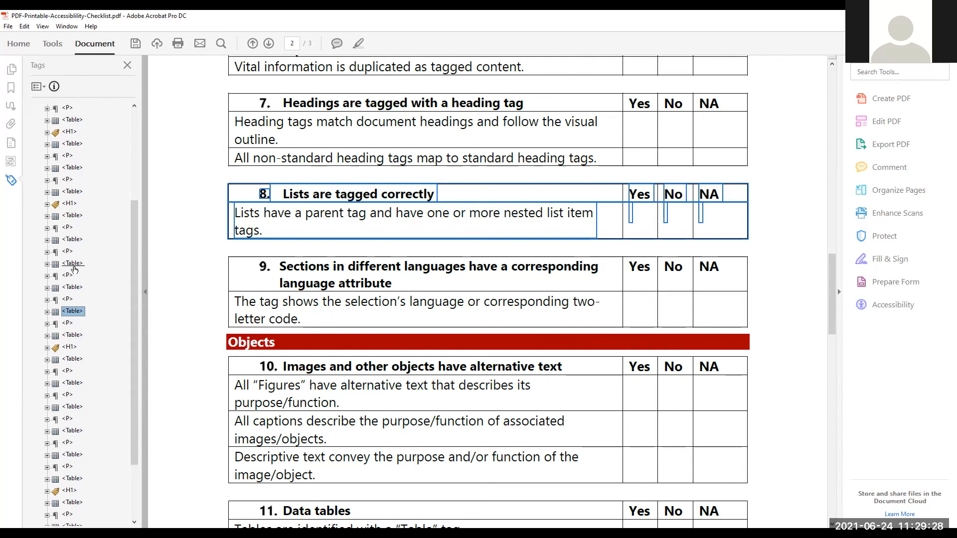
Compare the tag order around the Objects heading by stepping between the item 9 and item 10 tables
{"action": "key", "text": "Down"}
{"action": "key", "text": "Down"}
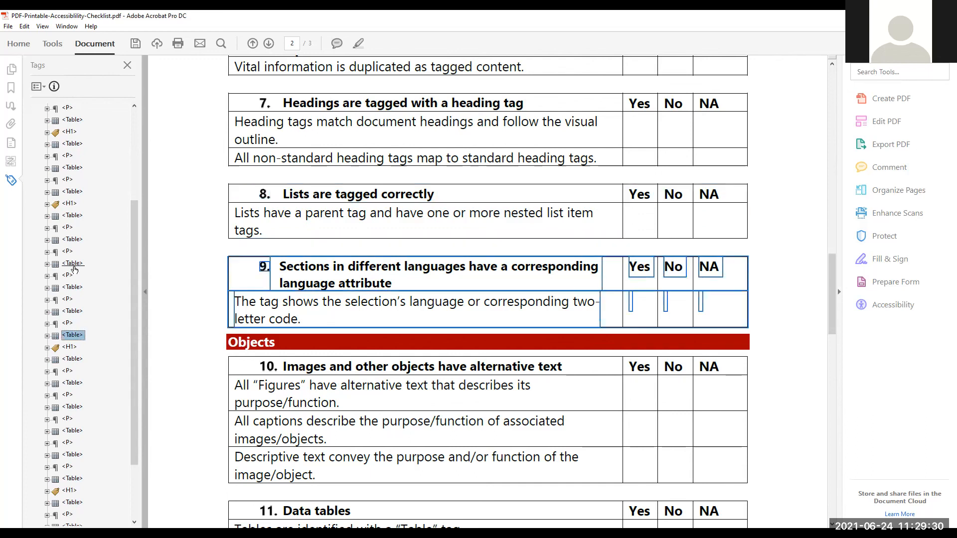
{"action": "key", "text": "Down"}
{"action": "key", "text": "Down"}
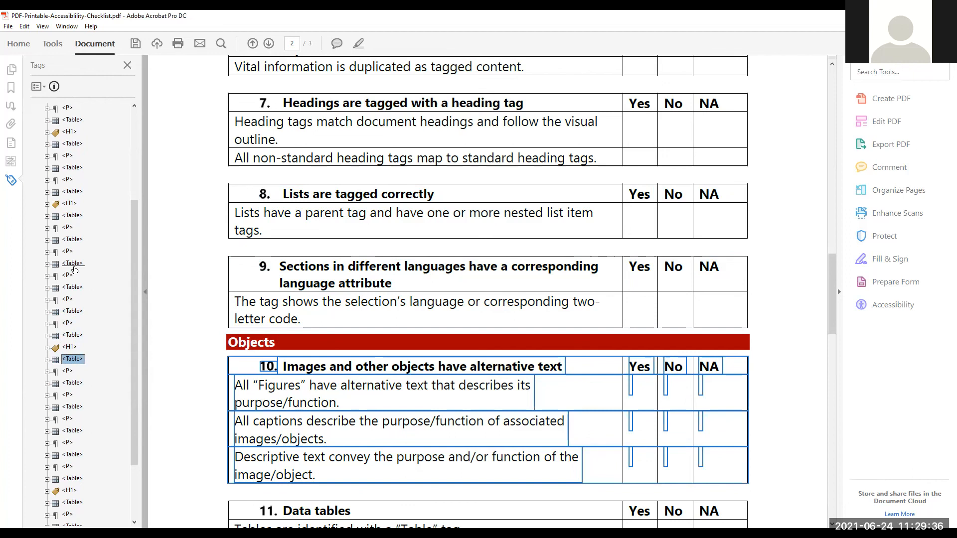
{"action": "key", "text": "Up"}
{"action": "key", "text": "Up"}
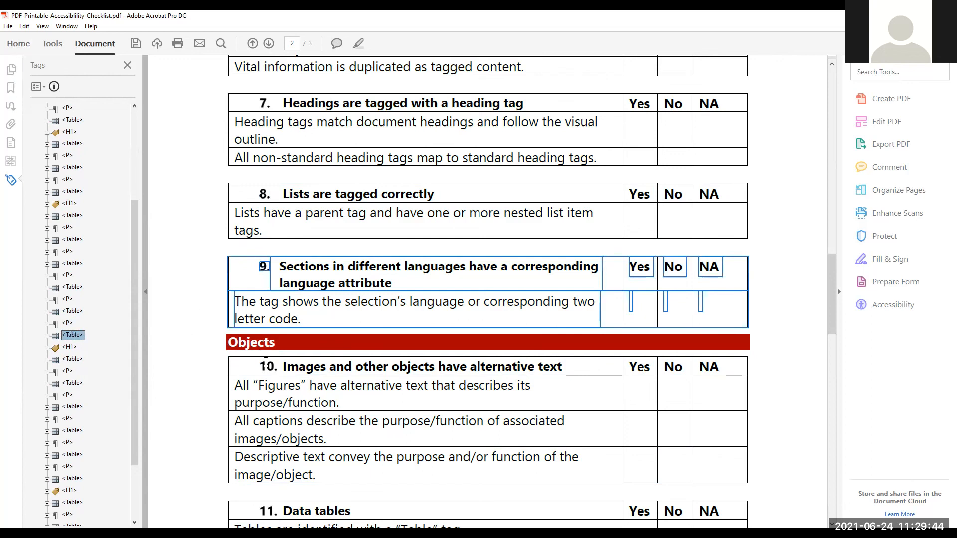
Follow the tags from the Objects section through the item 11 table to the item 12 table on page 3
{"action": "key", "text": "Down"}
{"action": "key", "text": "Down"}
{"action": "key", "text": "Down"}
{"action": "key", "text": "Down"}
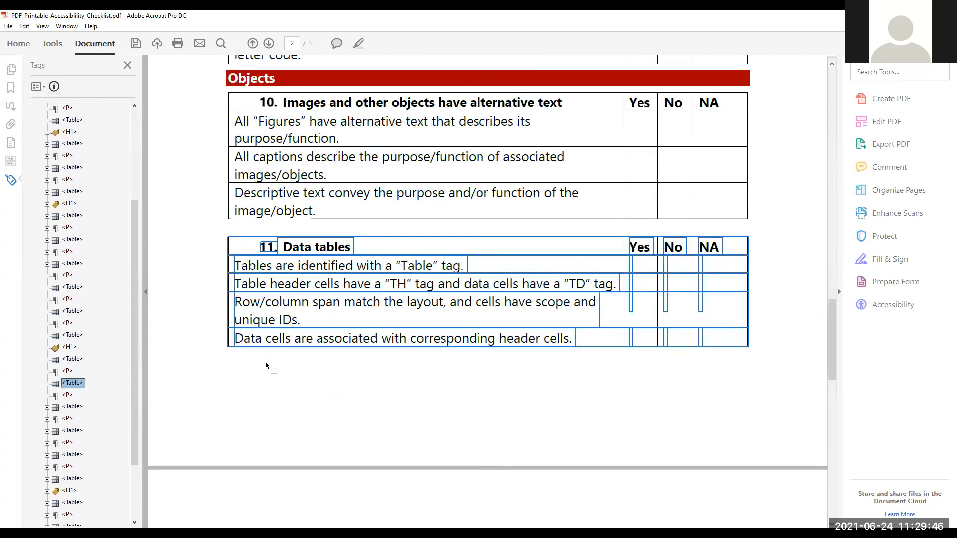
{"action": "key", "text": "Down"}
{"action": "key", "text": "Down"}
{"action": "key", "text": "Down"}
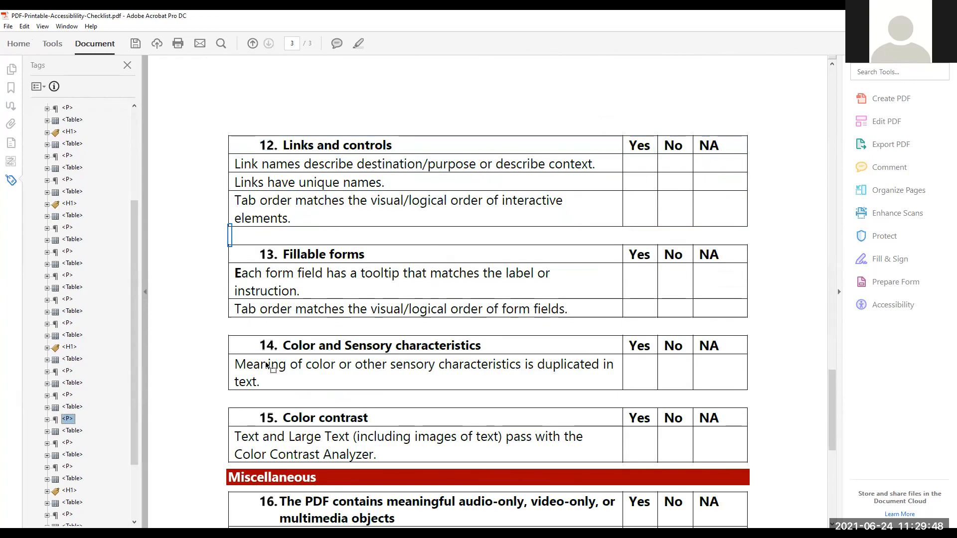
{"action": "key", "text": "Up"}
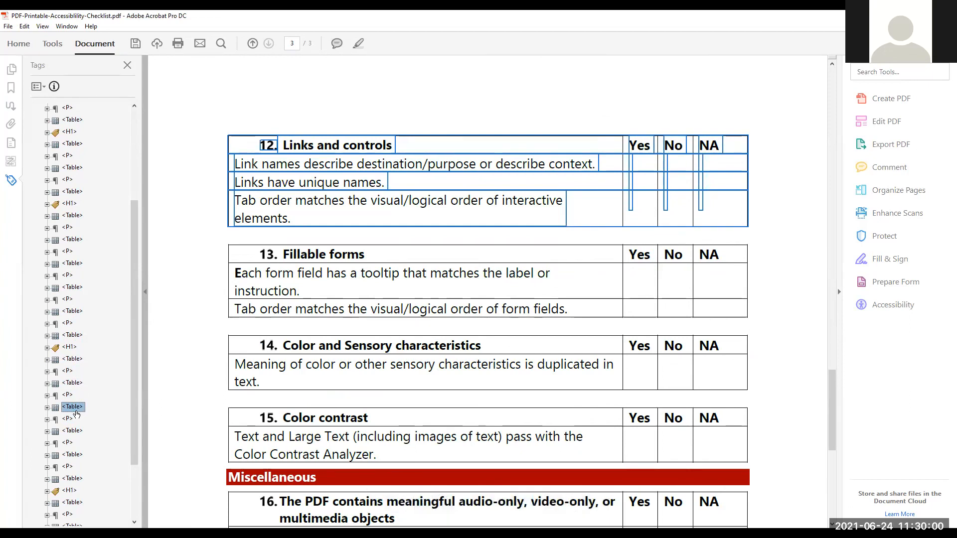
Review the page 3 checklist items from Fillable forms to the Miscellaneous section
{"action": "left_click", "coordinate": [327, 291]}
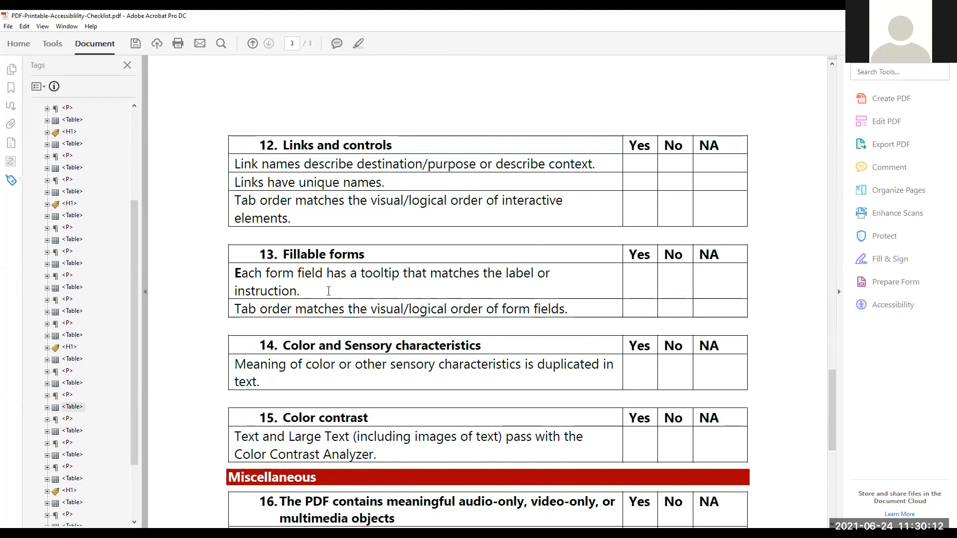
{"action": "scroll", "coordinate": [328, 292], "scroll_direction": "down", "scroll_amount": 4}
{"action": "scroll", "coordinate": [328, 291], "scroll_direction": "down", "scroll_amount": 1}
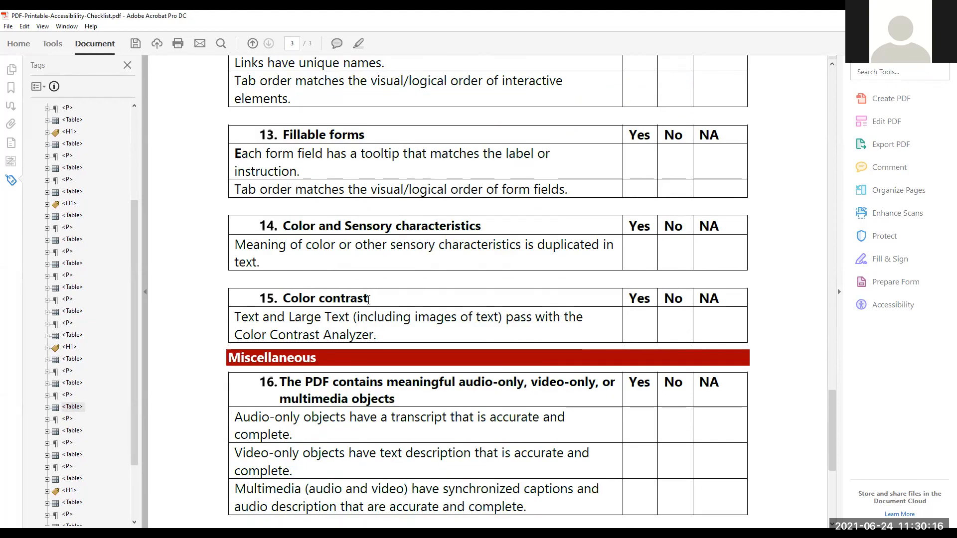
{"action": "scroll", "coordinate": [368, 300], "scroll_direction": "down", "scroll_amount": 1}
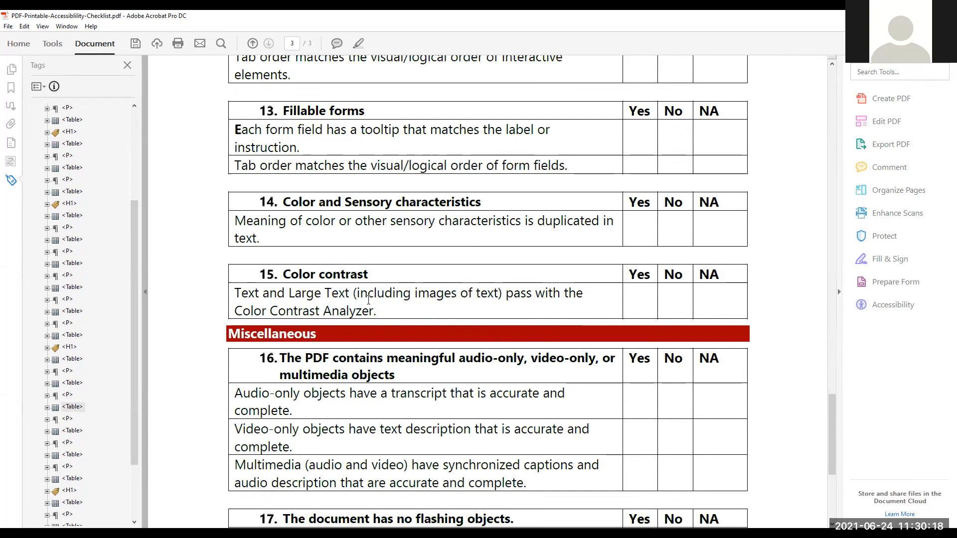